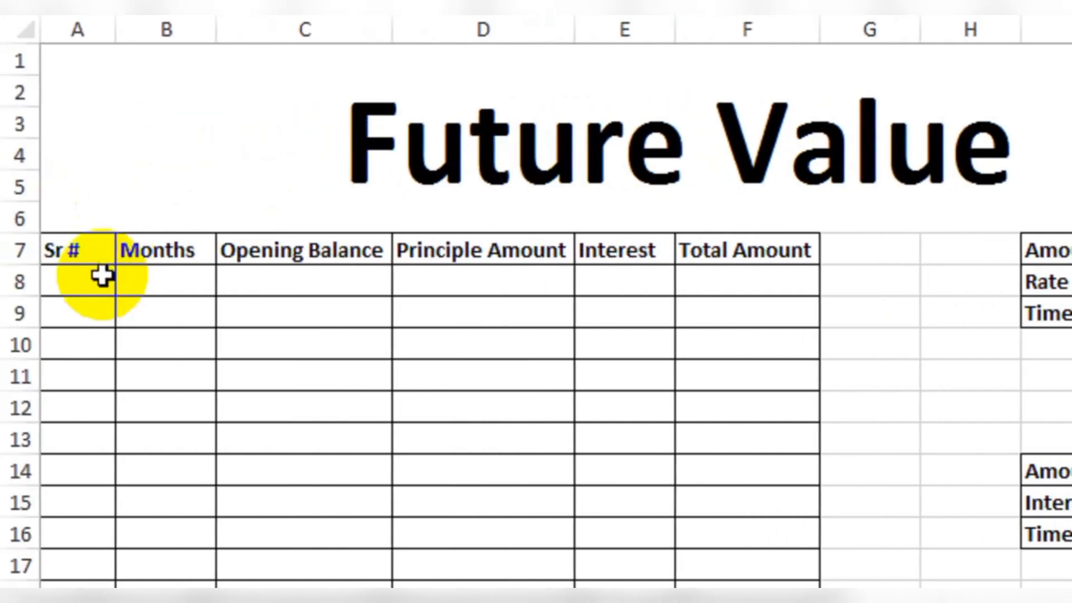
# Number the Sr # column from 1 to 36 in A8:A43, extending the series from 1 and 2
pyautogui.moveTo(68, 253); pyautogui.dragTo(698, 260)
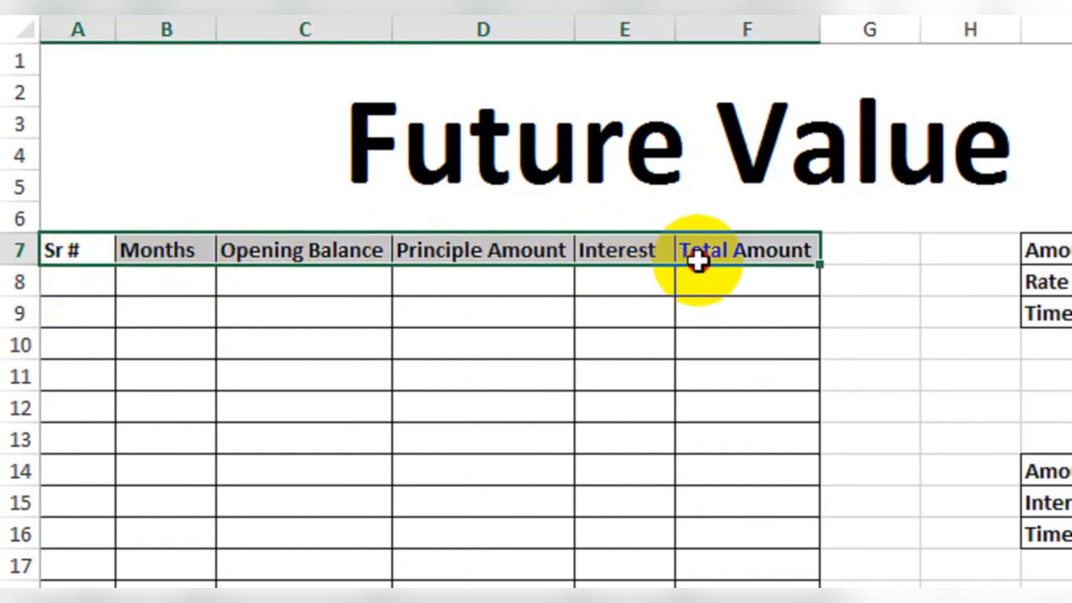
pyautogui.click(68, 275)
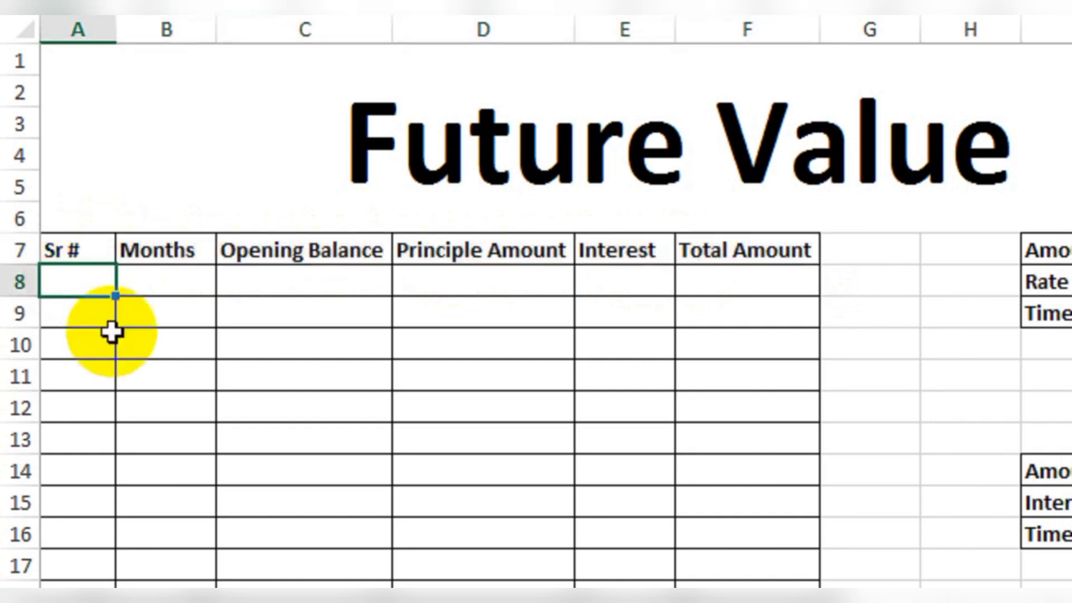
pyautogui.write('1')
pyautogui.press('Return')
pyautogui.write('2')
pyautogui.press('Return')
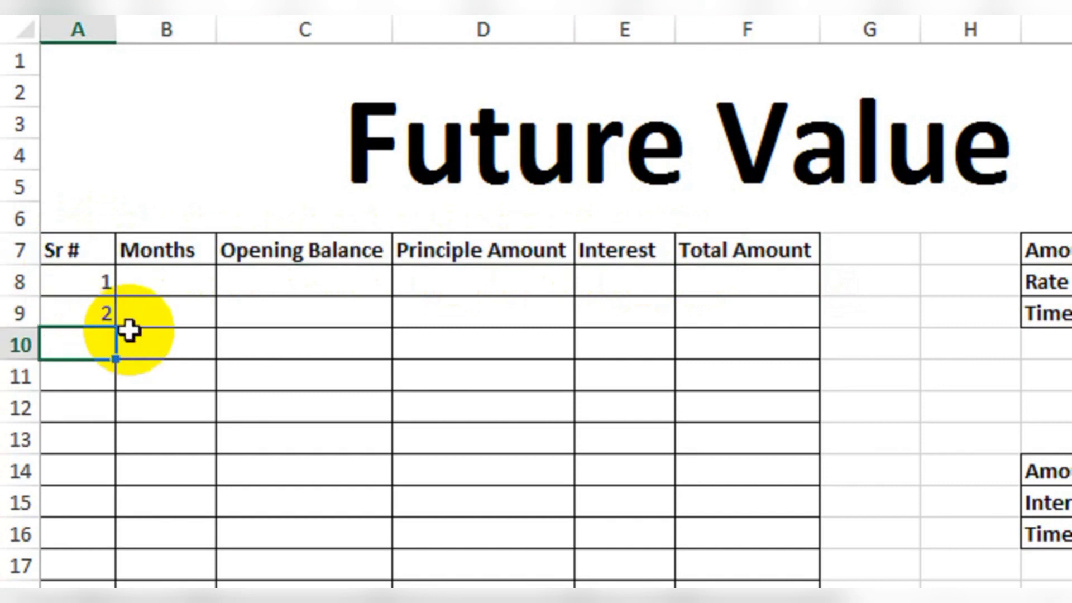
pyautogui.moveTo(95, 282); pyautogui.dragTo(96, 307)
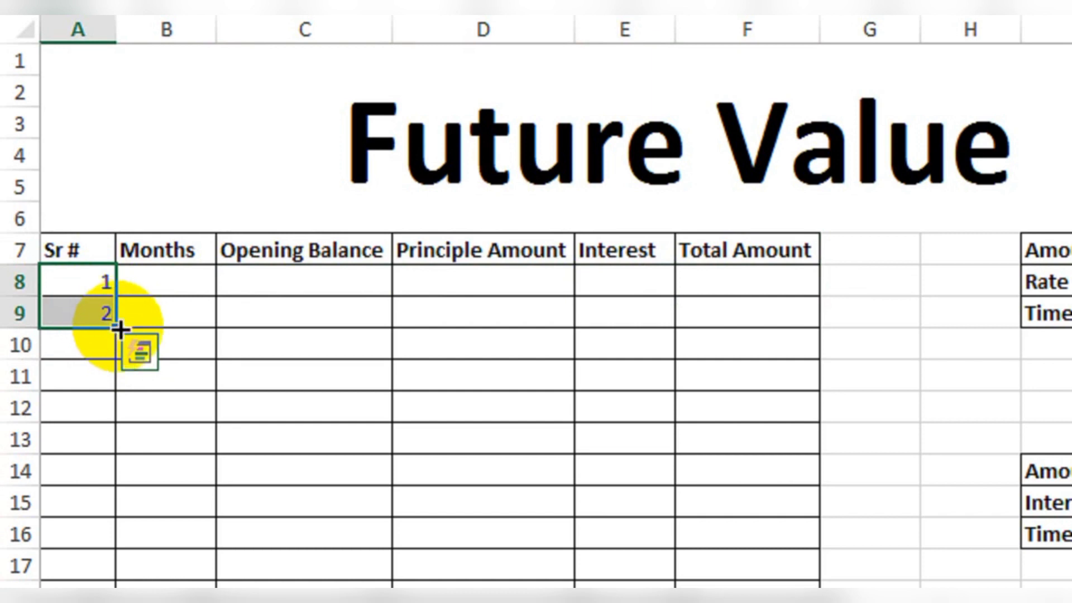
pyautogui.moveTo(119, 328); pyautogui.dragTo(110, 409)
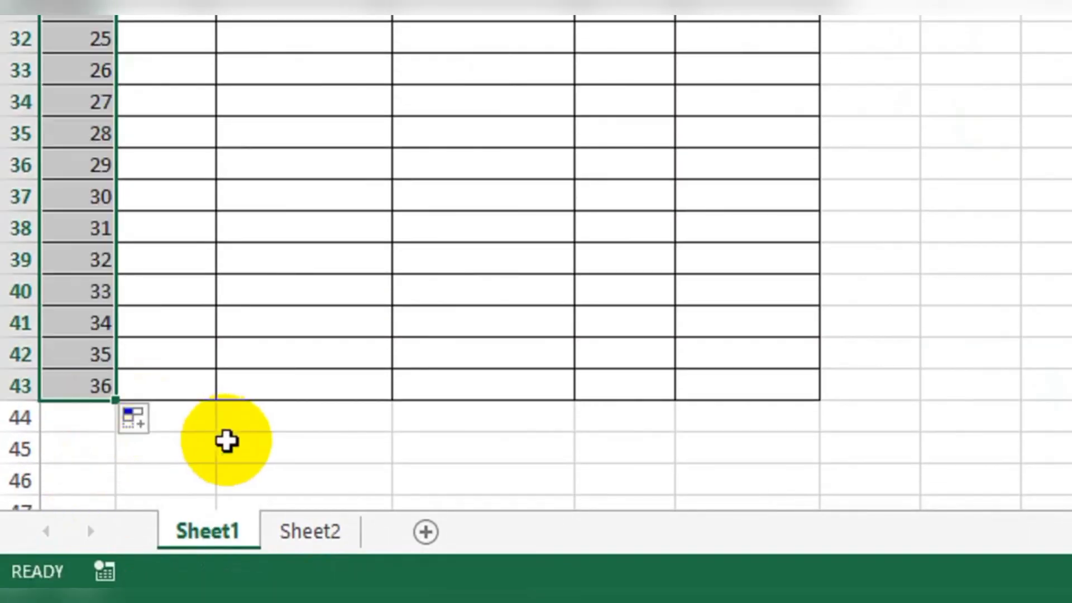
# Enter Jan-2018 in B8 and fill the Months column with consecutive months down to row 43
pyautogui.scroll(8, 228, 439)
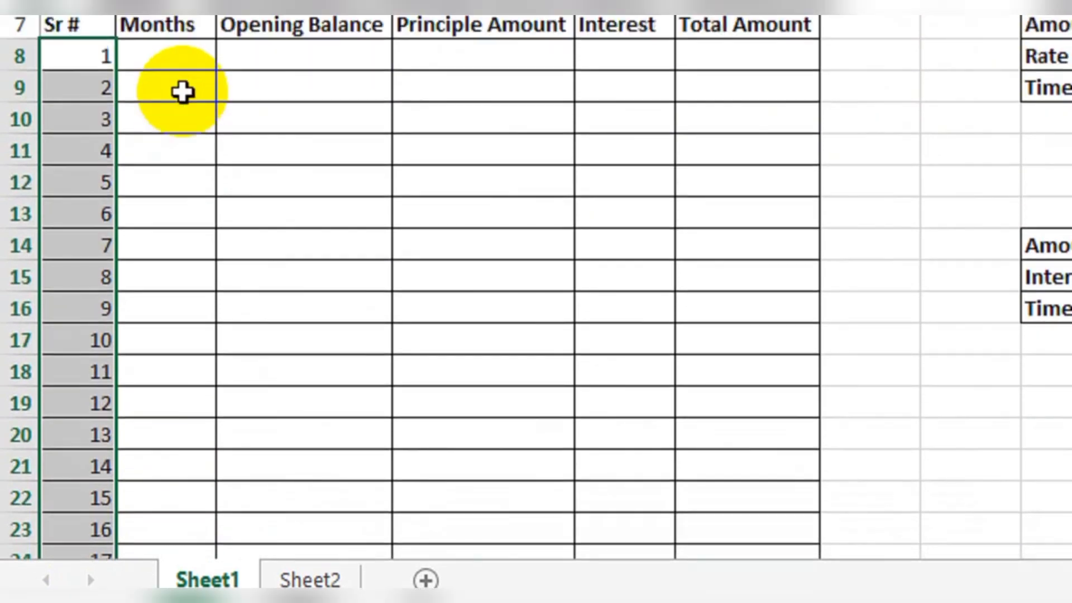
pyautogui.click(184, 54)
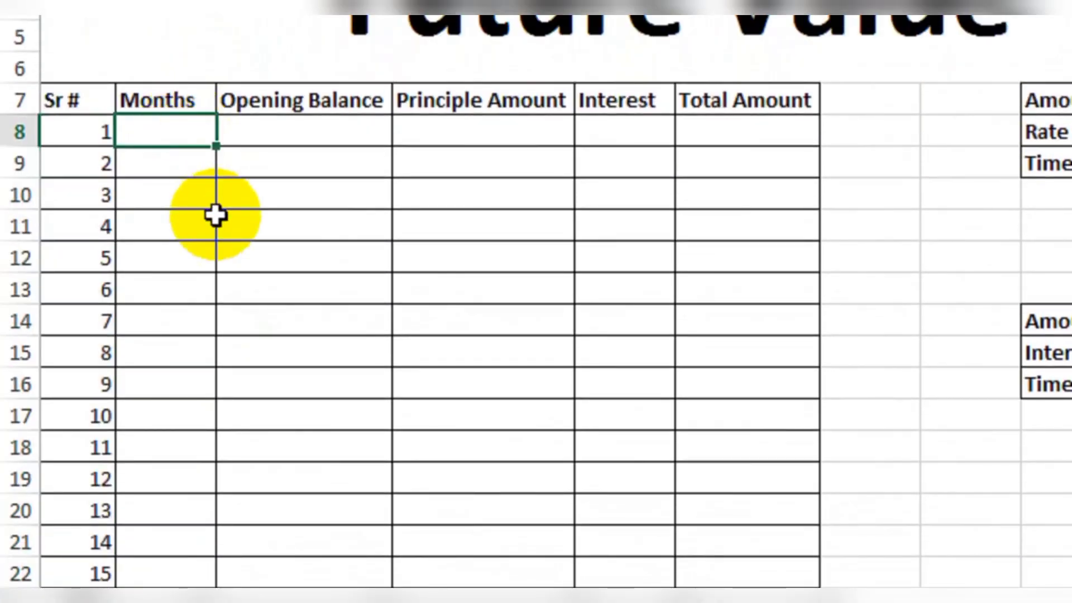
pyautogui.write('Jan-')
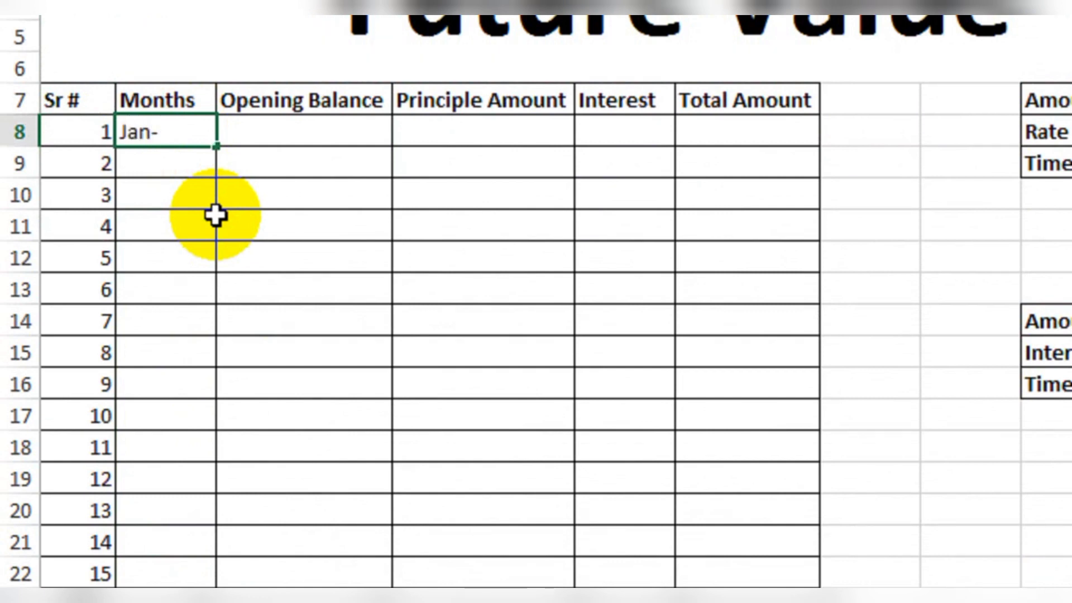
pyautogui.write('2018')
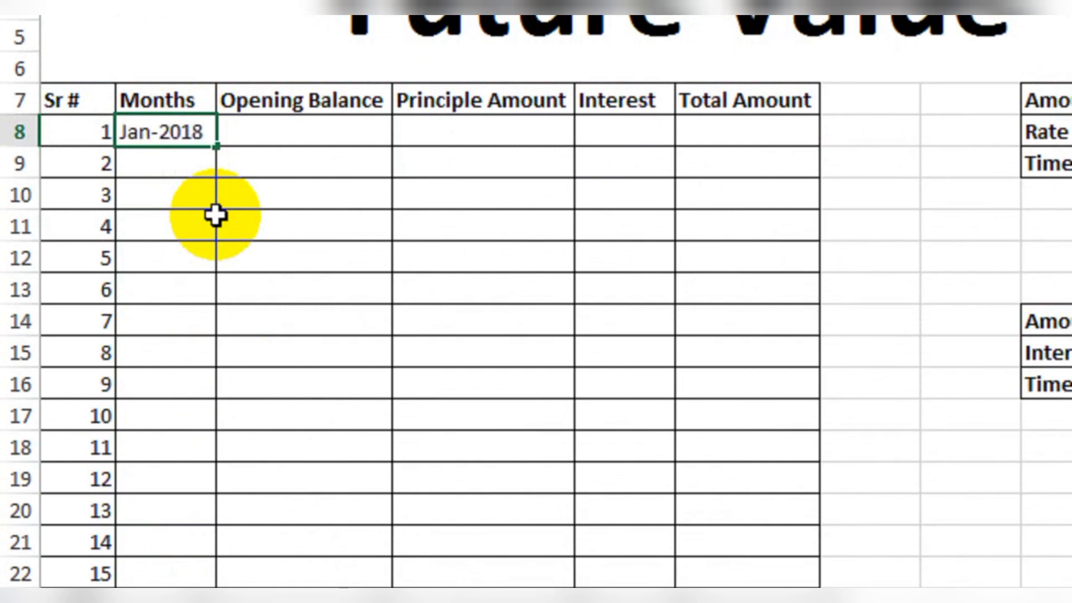
pyautogui.press('Return')
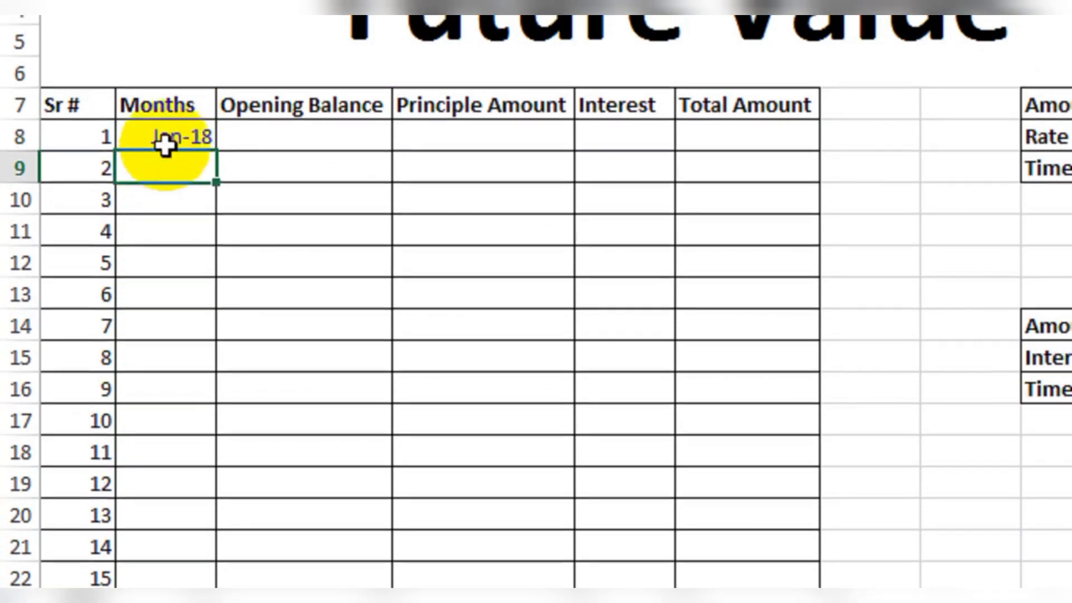
pyautogui.click(167, 139)
pyautogui.doubleClick(217, 153)
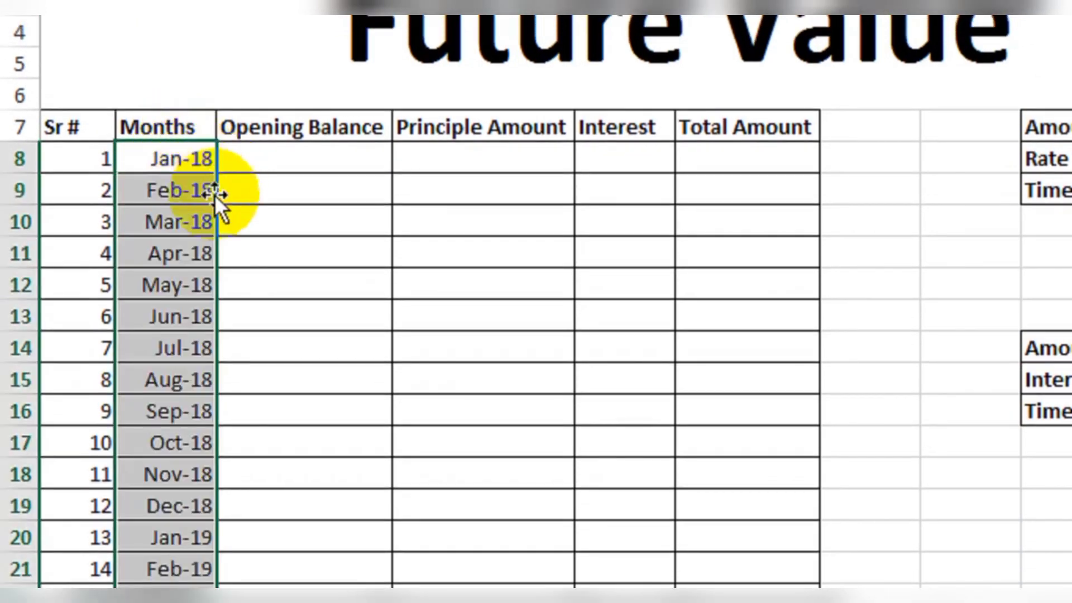
pyautogui.scroll(-6, 228, 391)
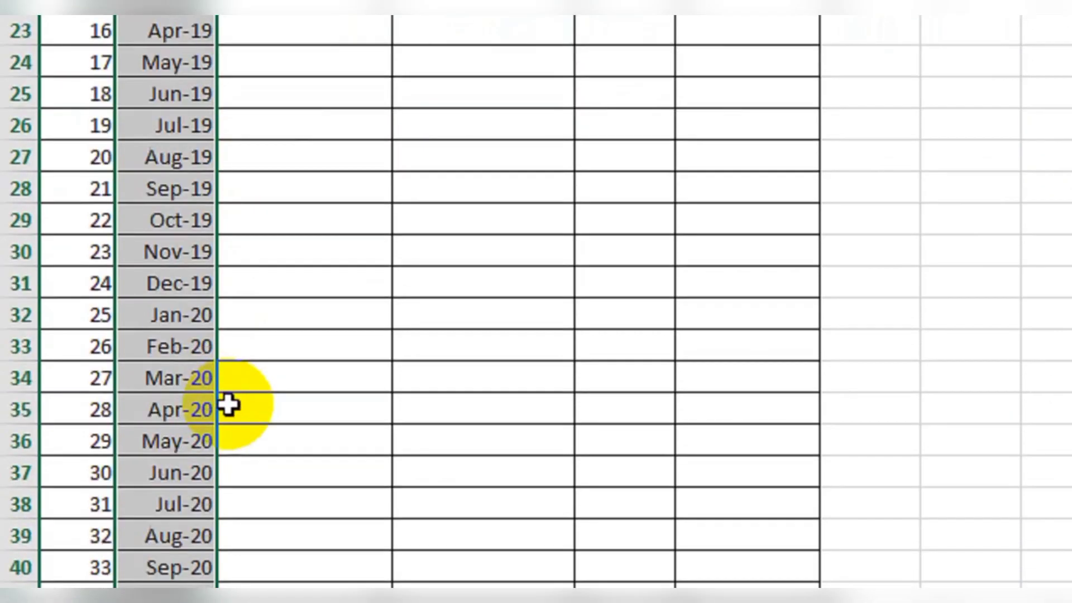
pyautogui.scroll(-3, 228, 405)
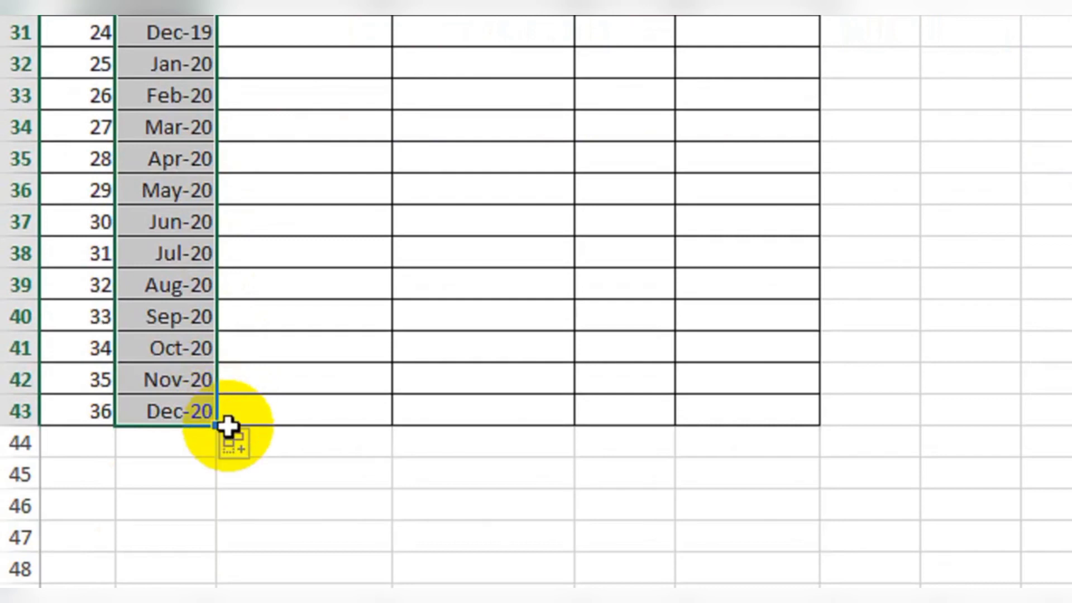
# Enter an opening balance of 0 in C8 and a principal amount of 1500 in D8 for the first month
pyautogui.scroll(8, 183, 427)
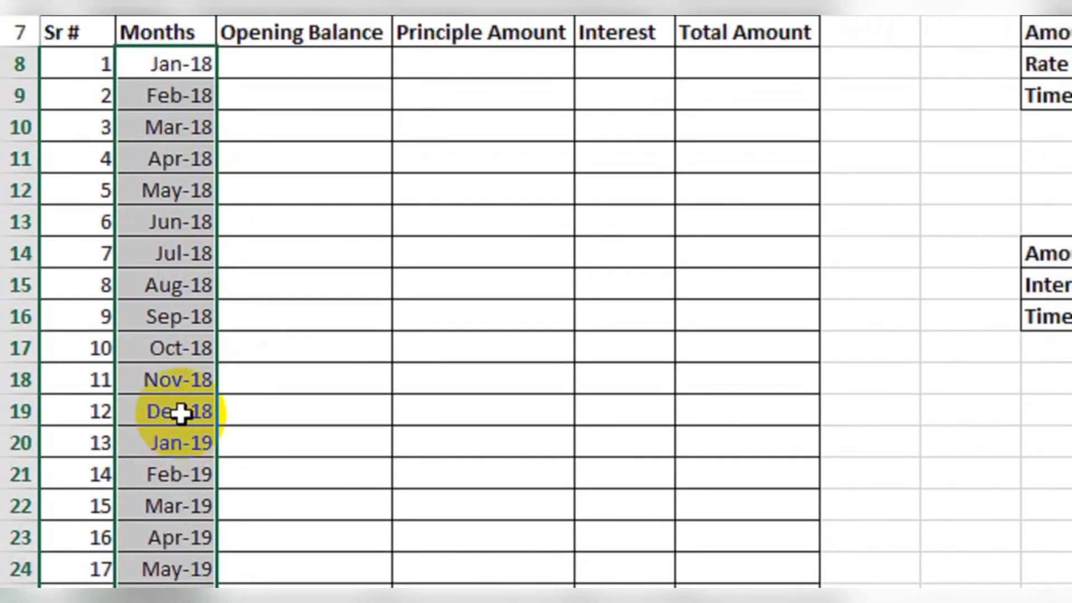
pyautogui.scroll(1, 182, 413)
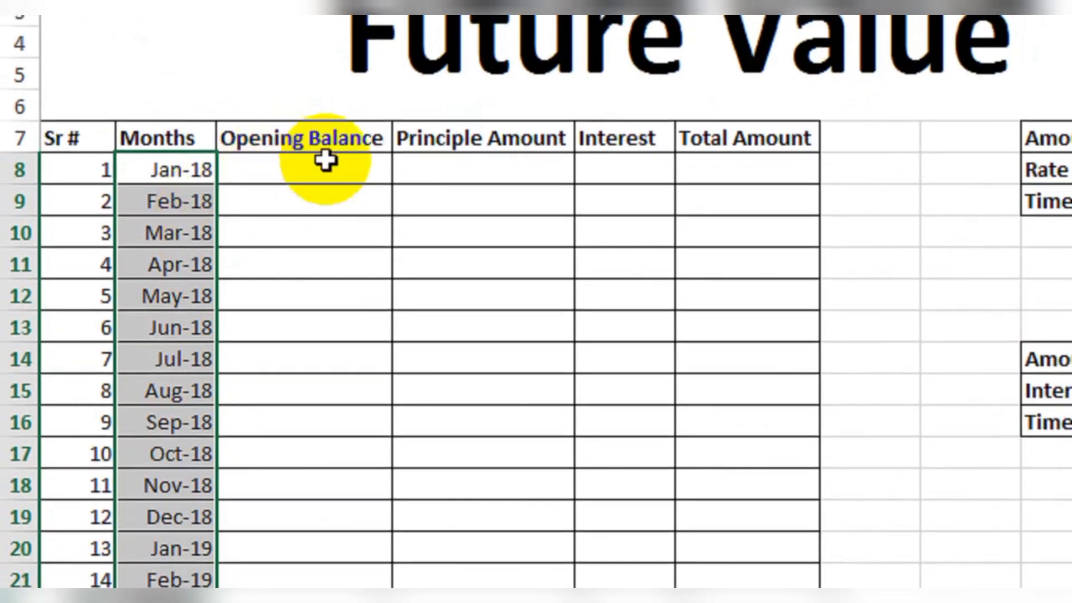
pyautogui.click(327, 152)
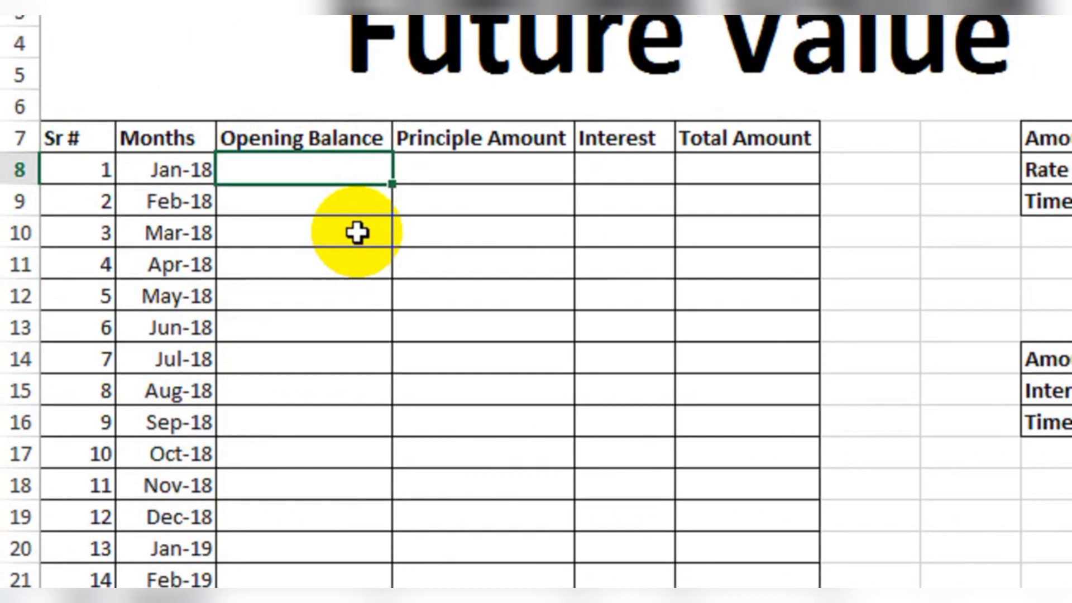
pyautogui.write('0')
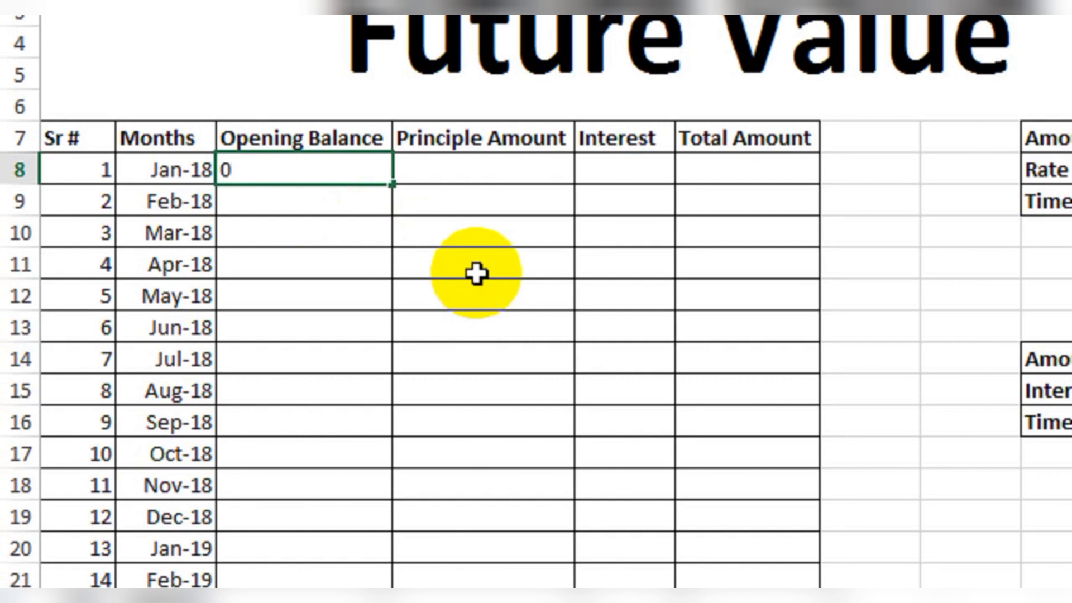
pyautogui.click(510, 177)
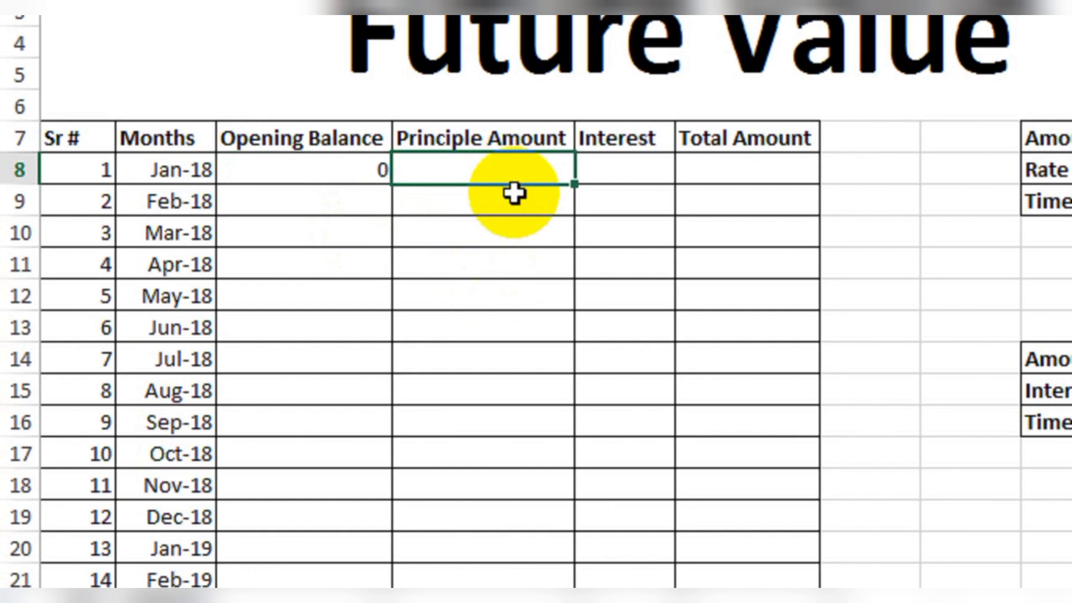
pyautogui.write('1500')
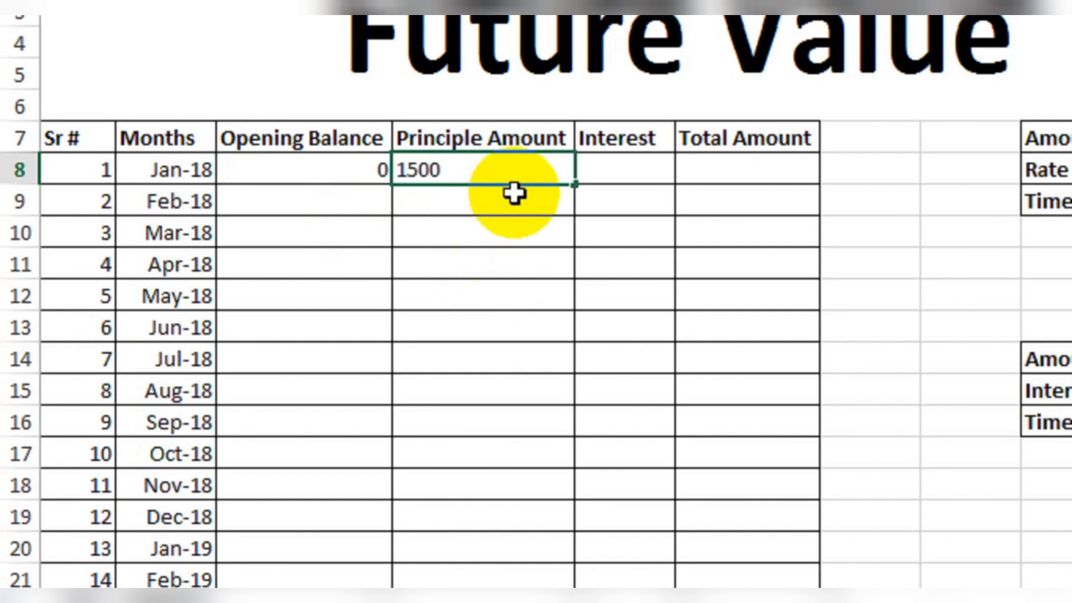
pyautogui.press('Tab')
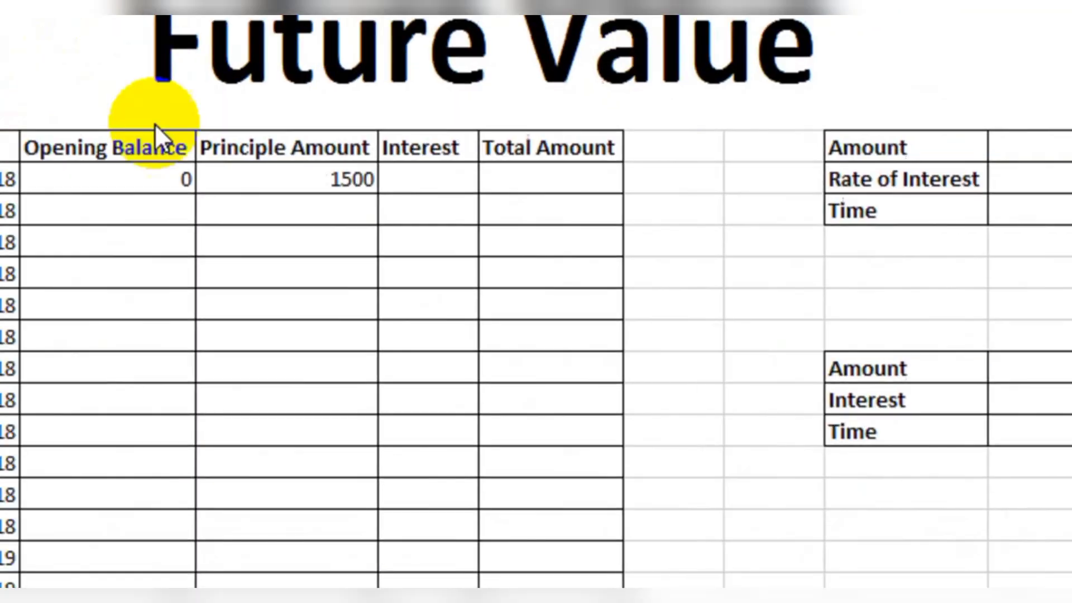
# Calculate the first month's interest in E8 with the formula =D8*6%/12
pyautogui.click(412, 169)
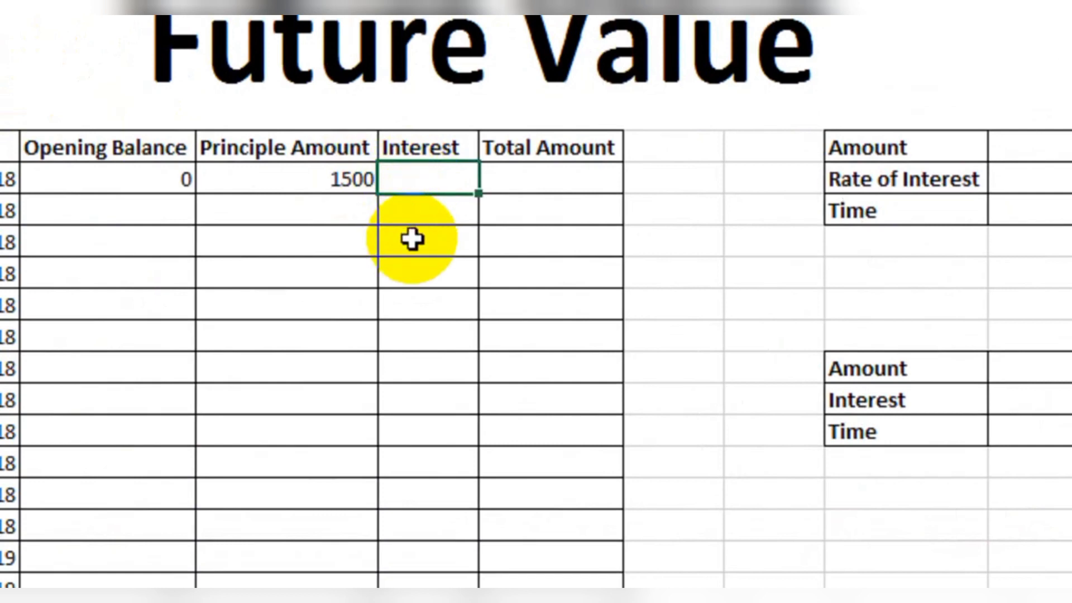
pyautogui.write('=')
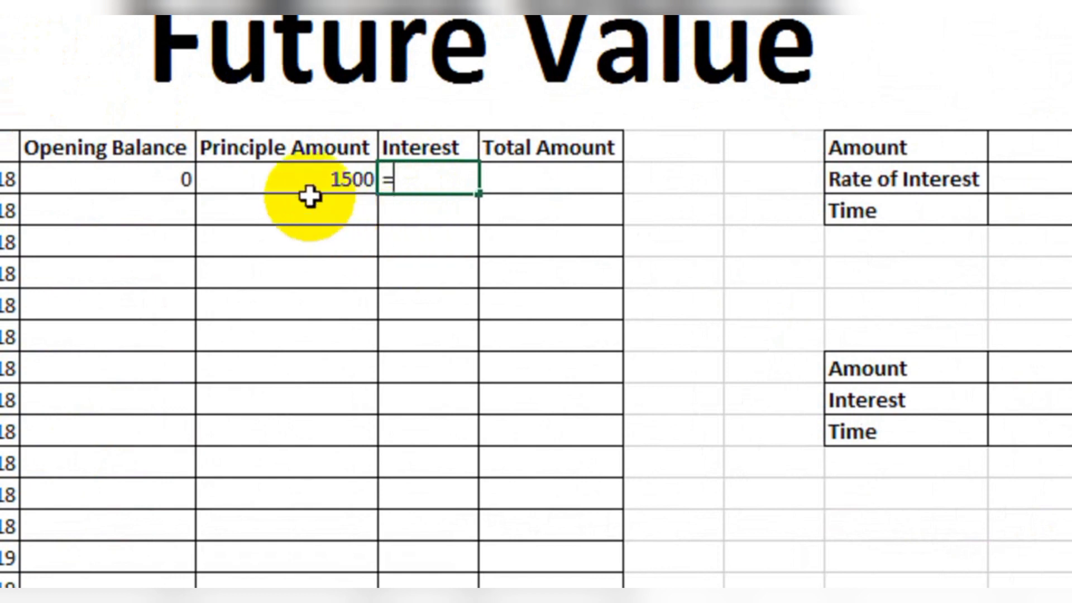
pyautogui.click(307, 180)
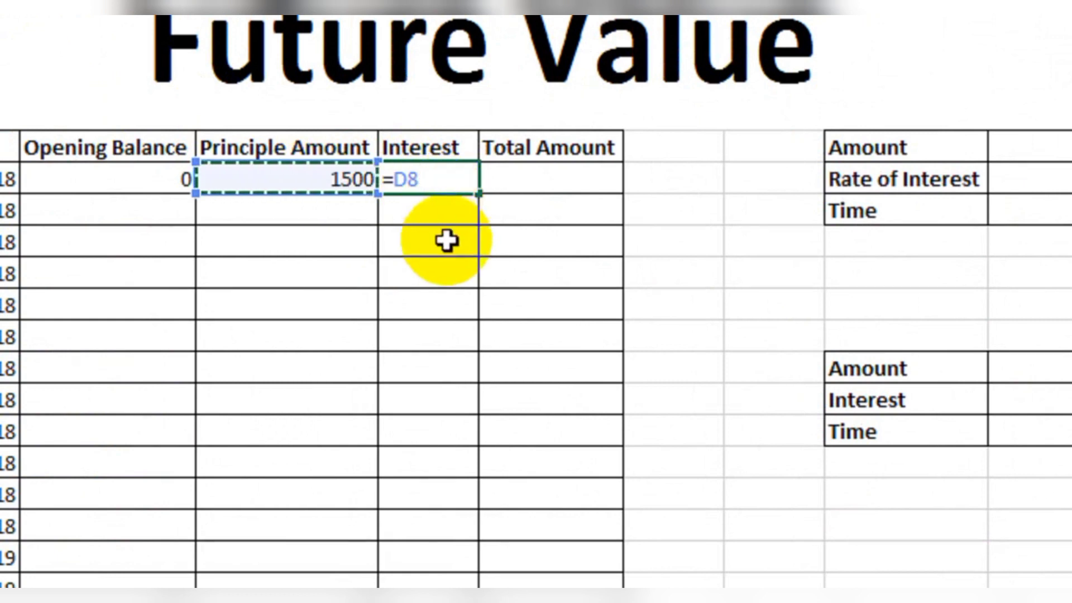
pyautogui.write('6')
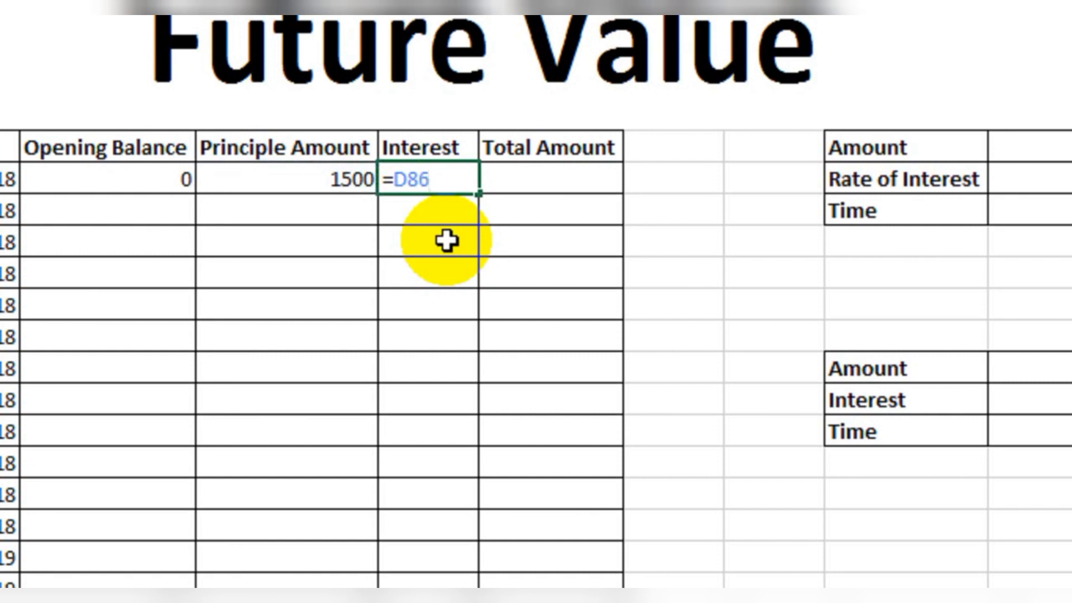
pyautogui.press('BackSpace')
pyautogui.write('*6')
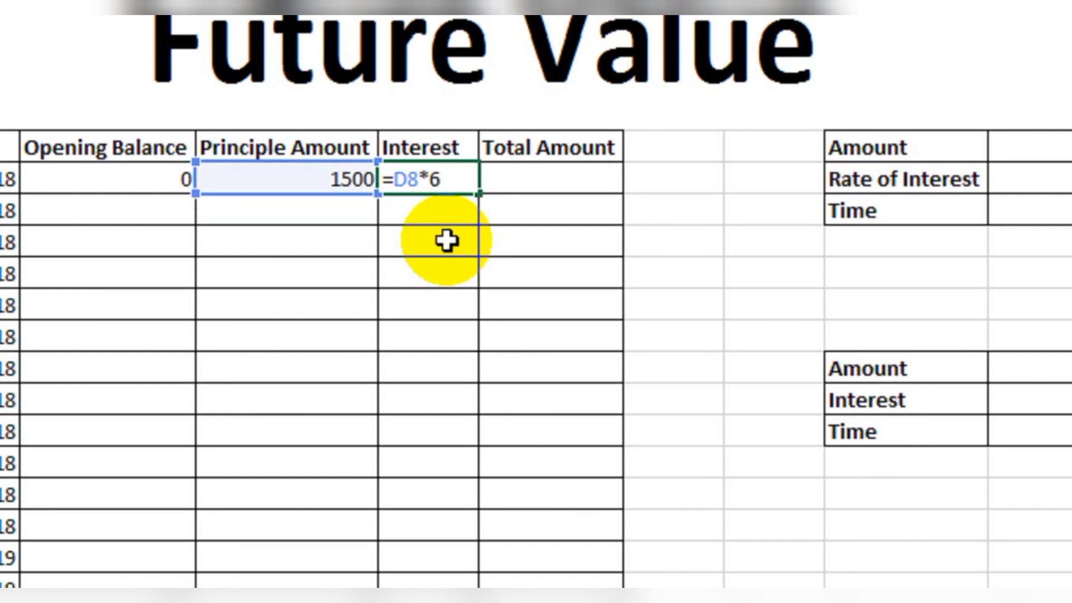
pyautogui.write('%')
pyautogui.write('/12')
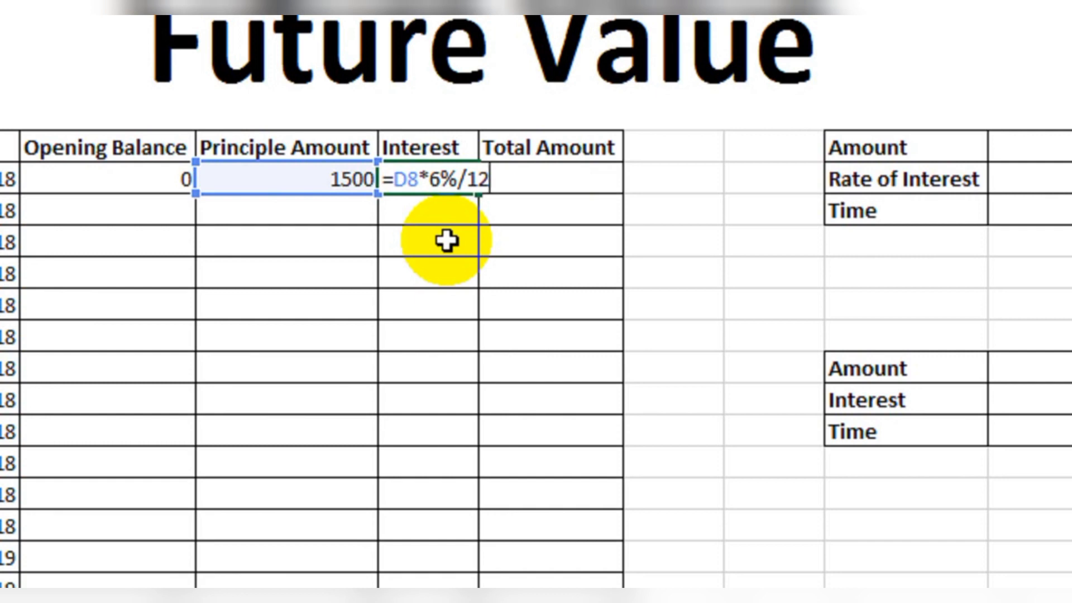
pyautogui.hotkey('ctrl', 'Return')
pyautogui.press('Return')
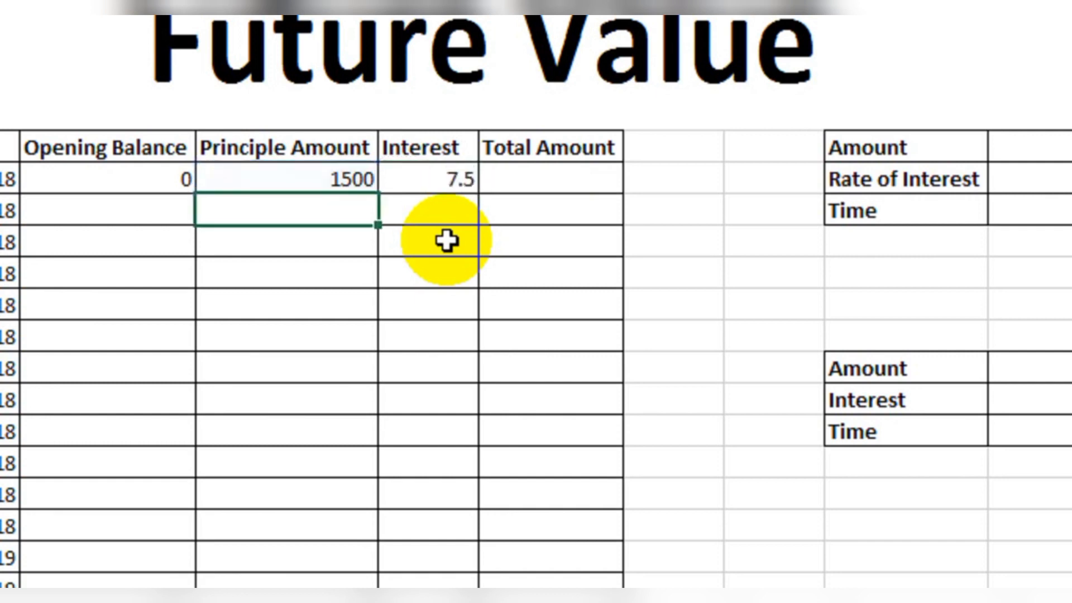
# Calculate the first month's total amount in F8 with the formula =D8+E8
pyautogui.click(431, 177)
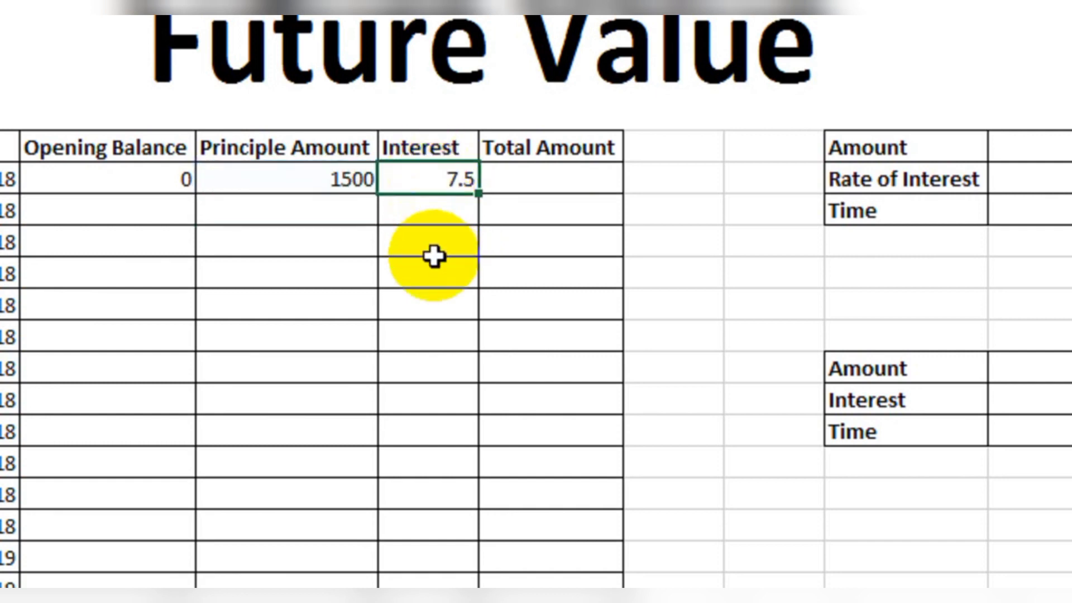
pyautogui.click(254, 179)
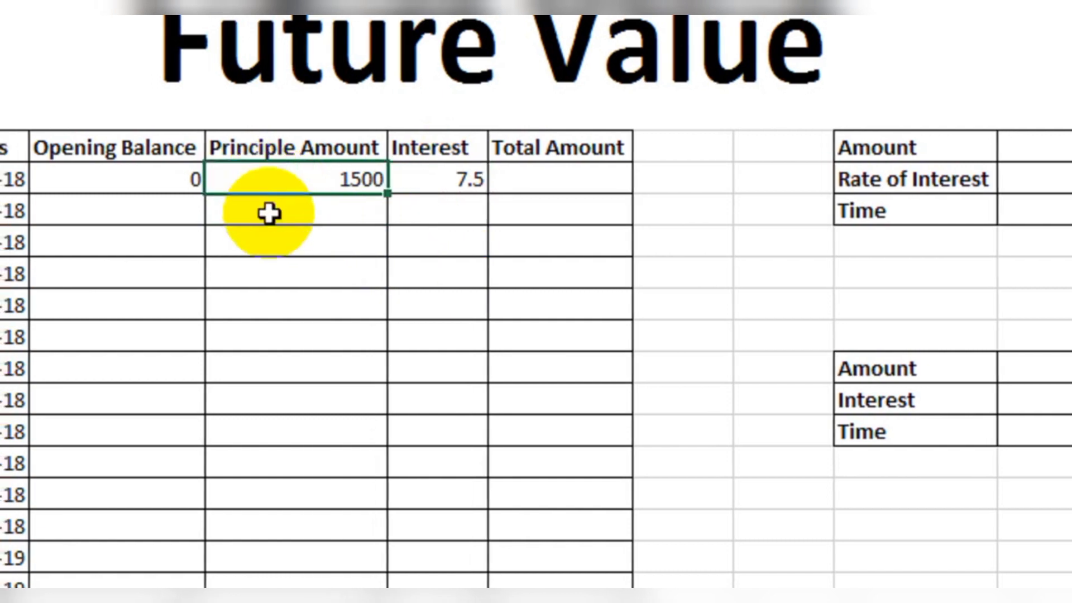
pyautogui.click(414, 184)
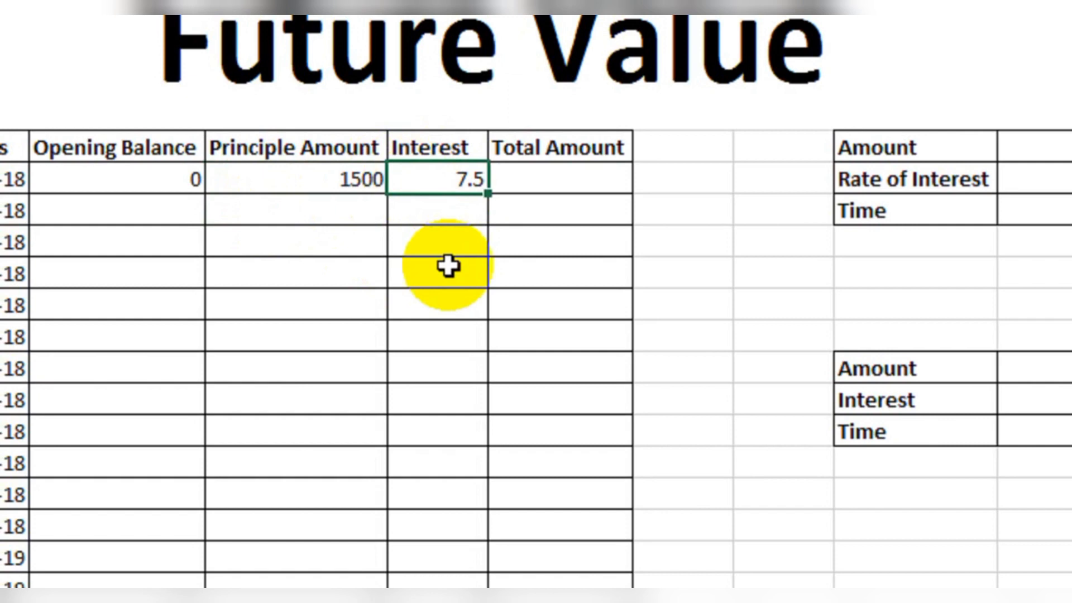
pyautogui.click(534, 183)
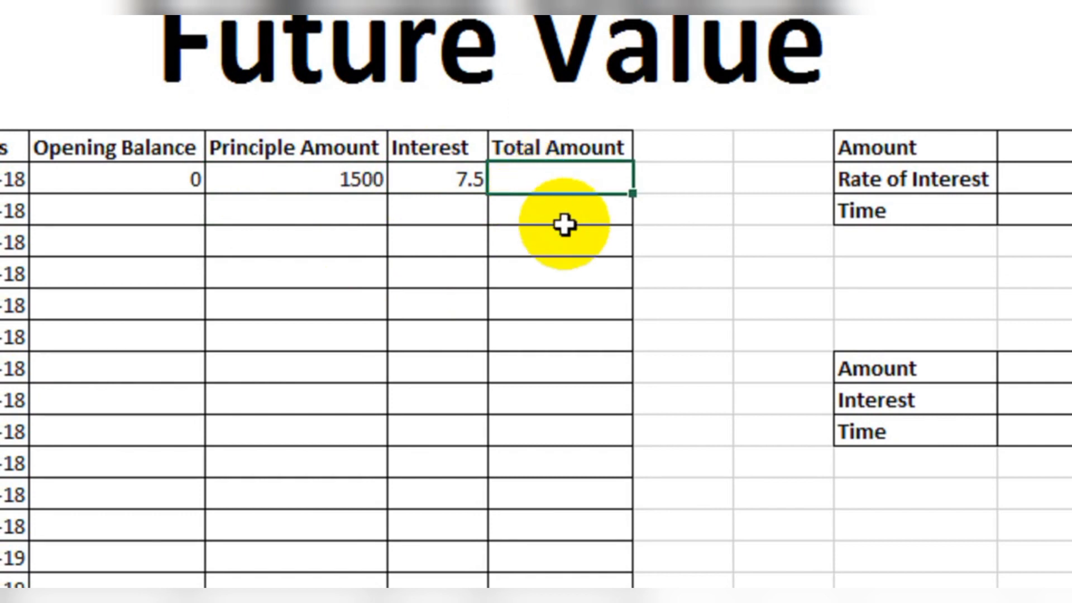
pyautogui.write('=')
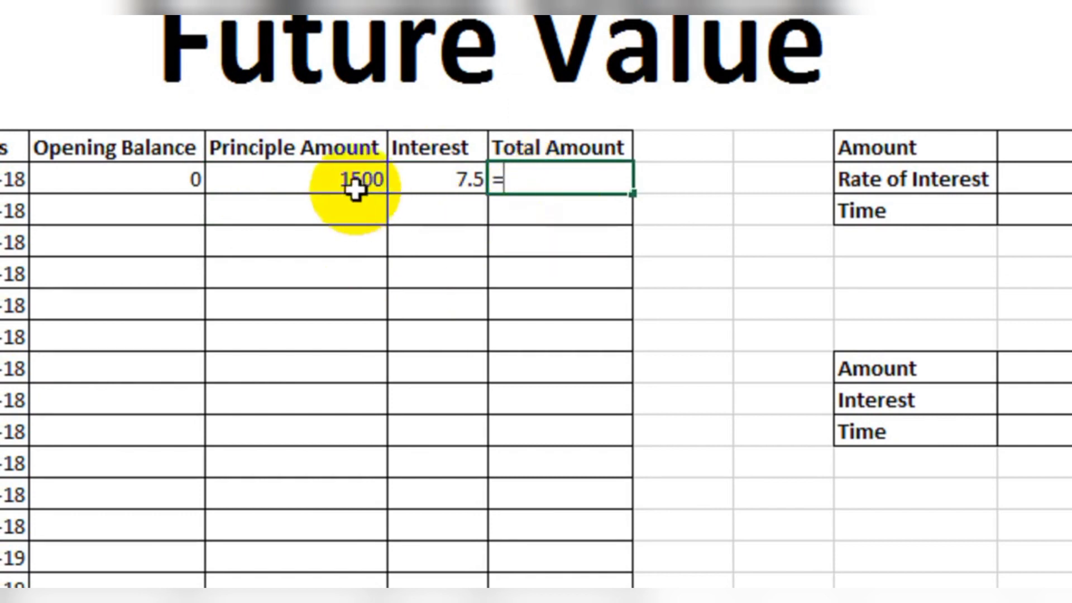
pyautogui.click(355, 185)
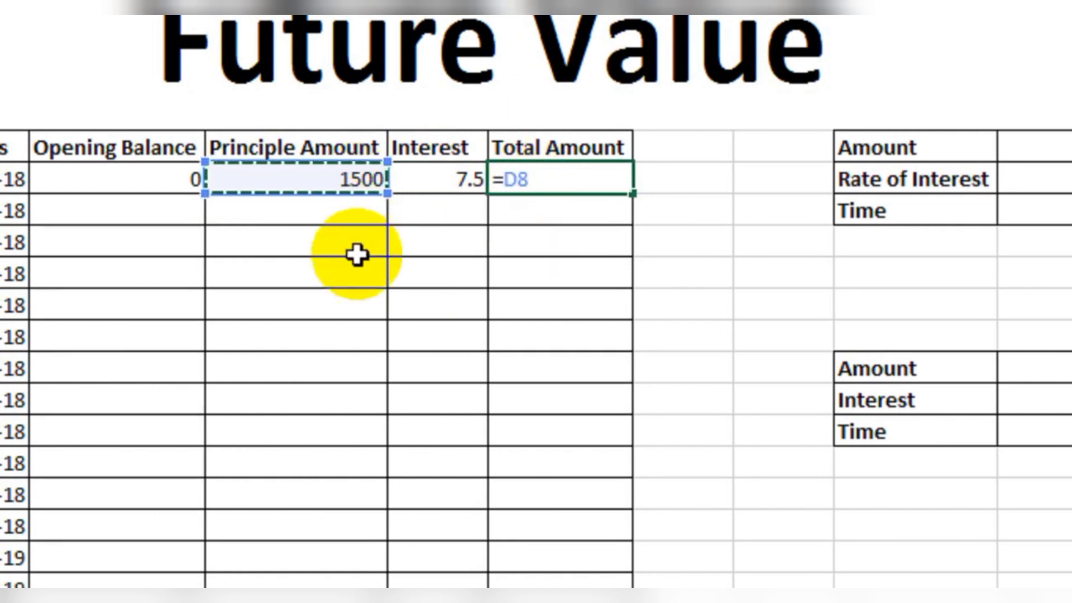
pyautogui.write('+')
pyautogui.click(434, 187)
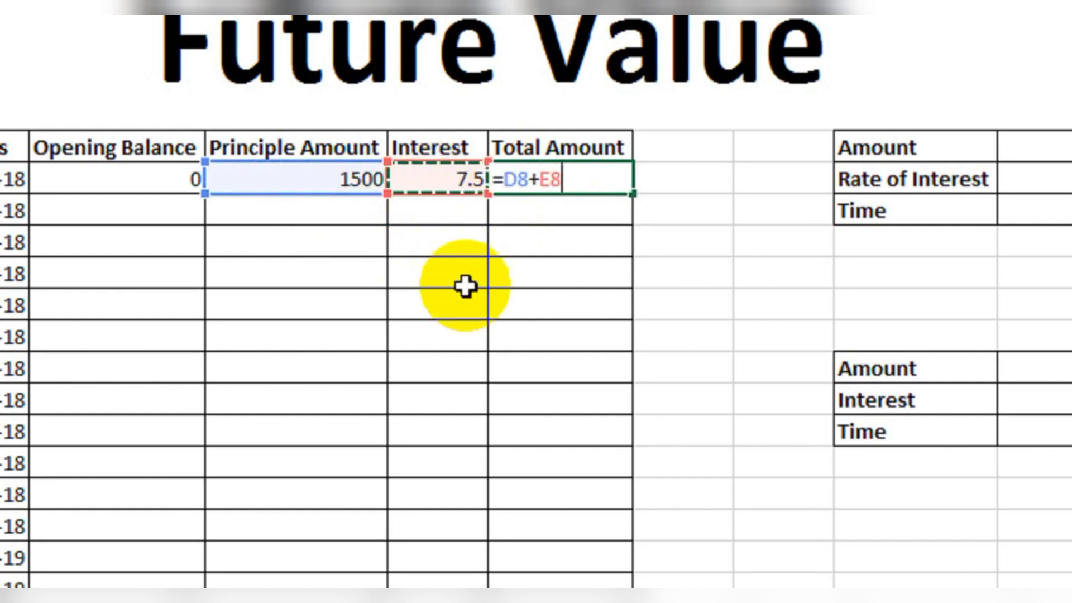
pyautogui.press('Return')
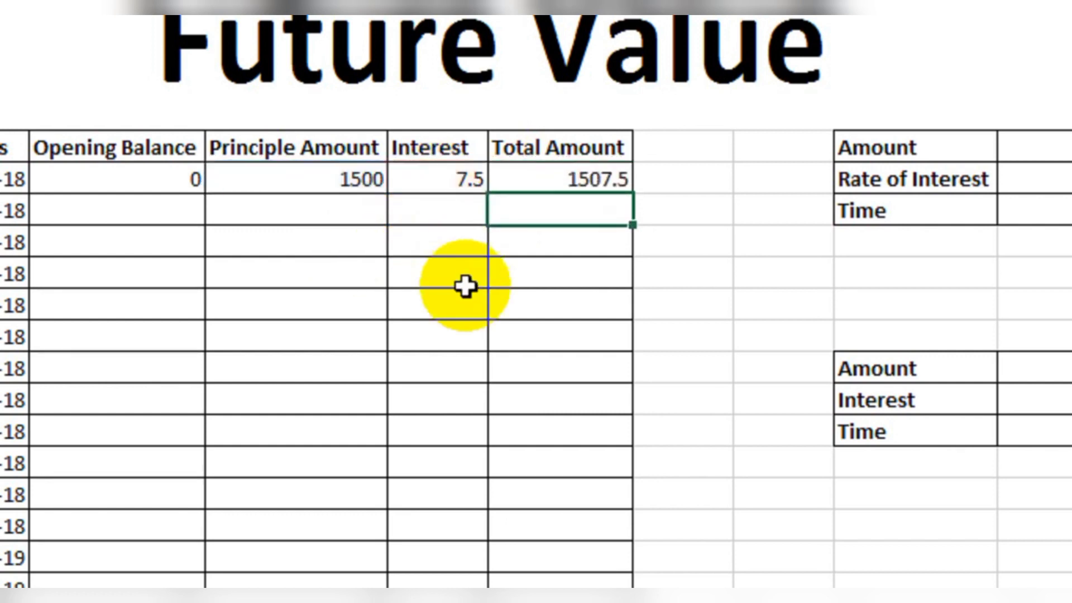
# Set the second month's opening balance in C9 to the first month's total with the formula =F8
pyautogui.click(544, 179)
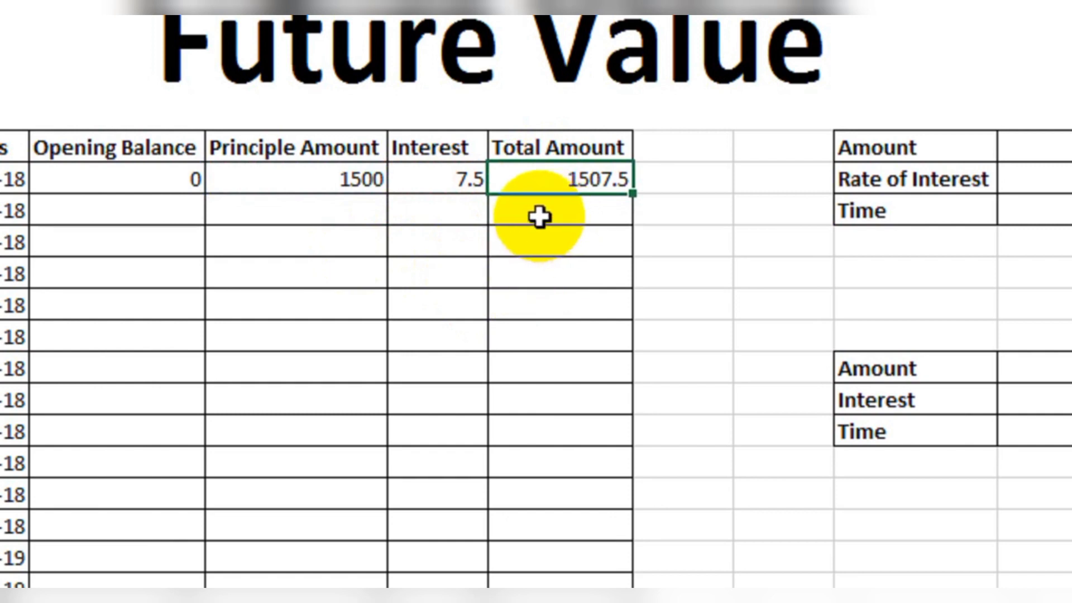
pyautogui.click(159, 217)
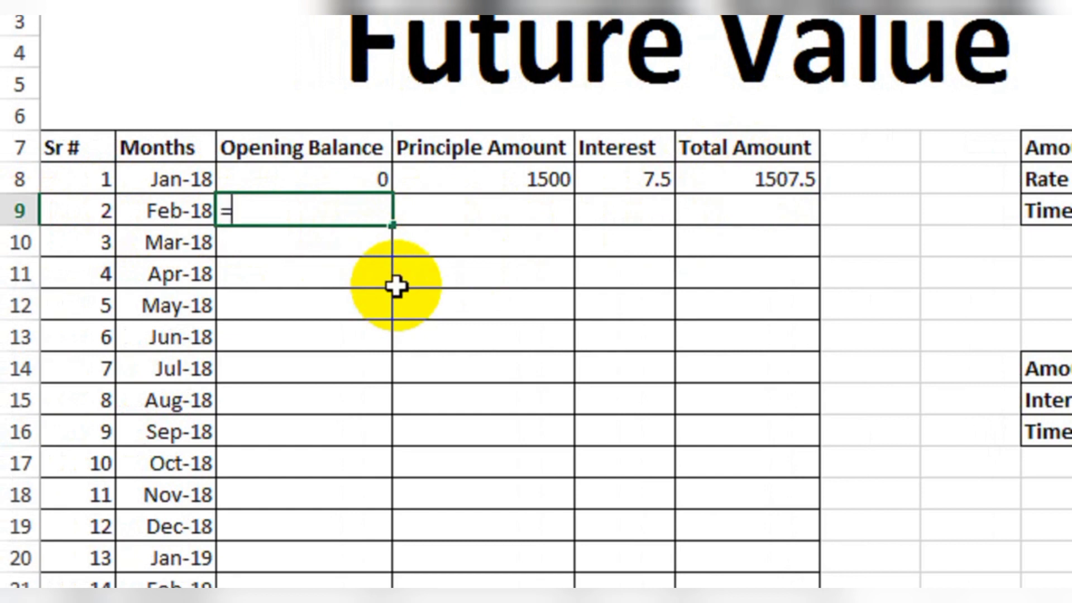
pyautogui.click(735, 176)
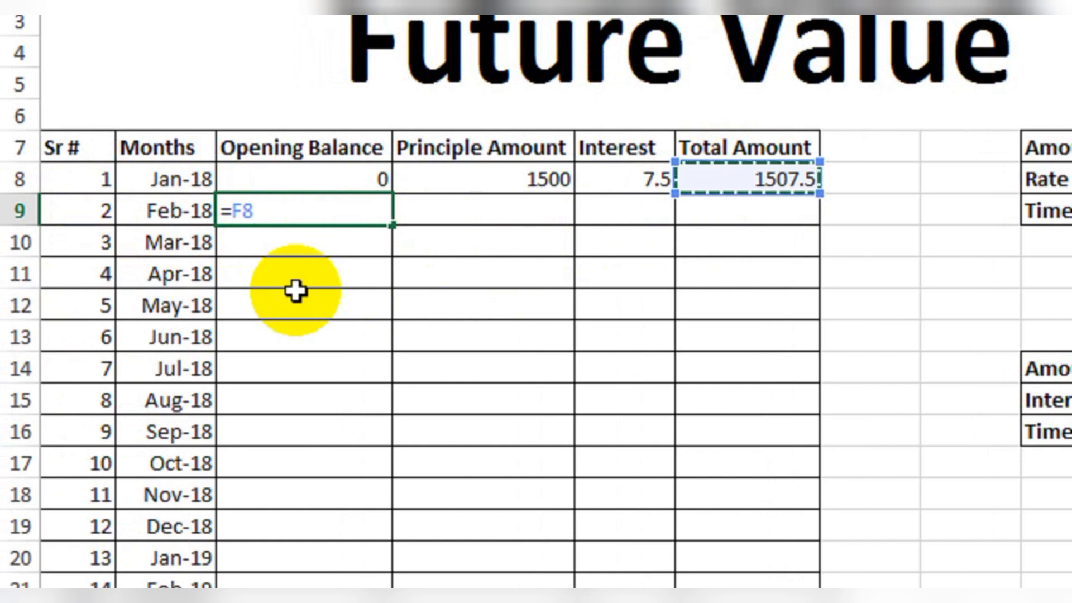
pyautogui.press('Return')
pyautogui.click(342, 209)
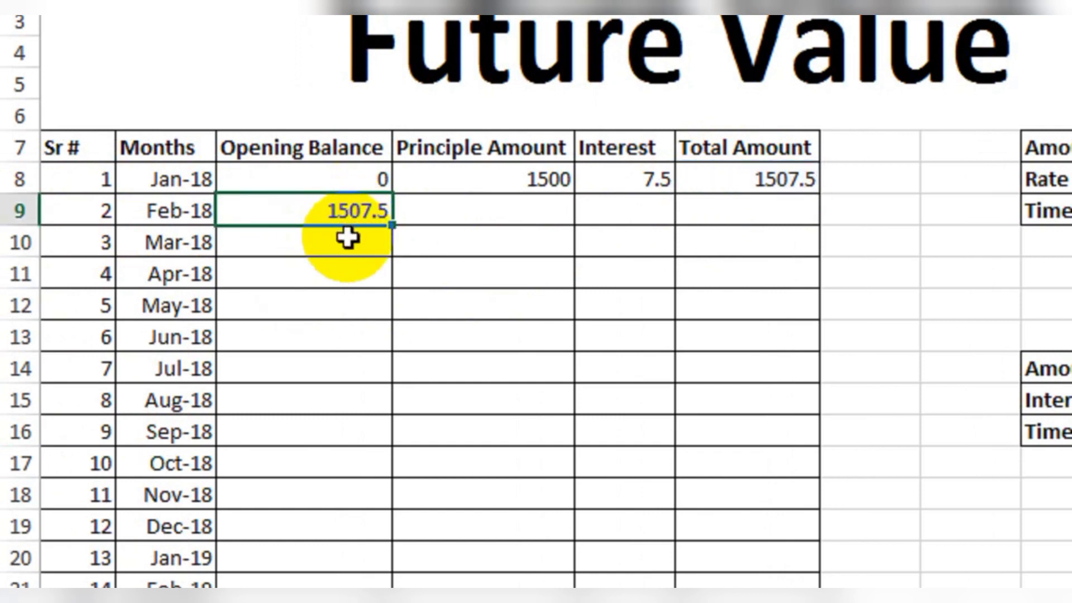
# Enter a principal amount of 1500 in D9 for the second month
pyautogui.click(445, 222)
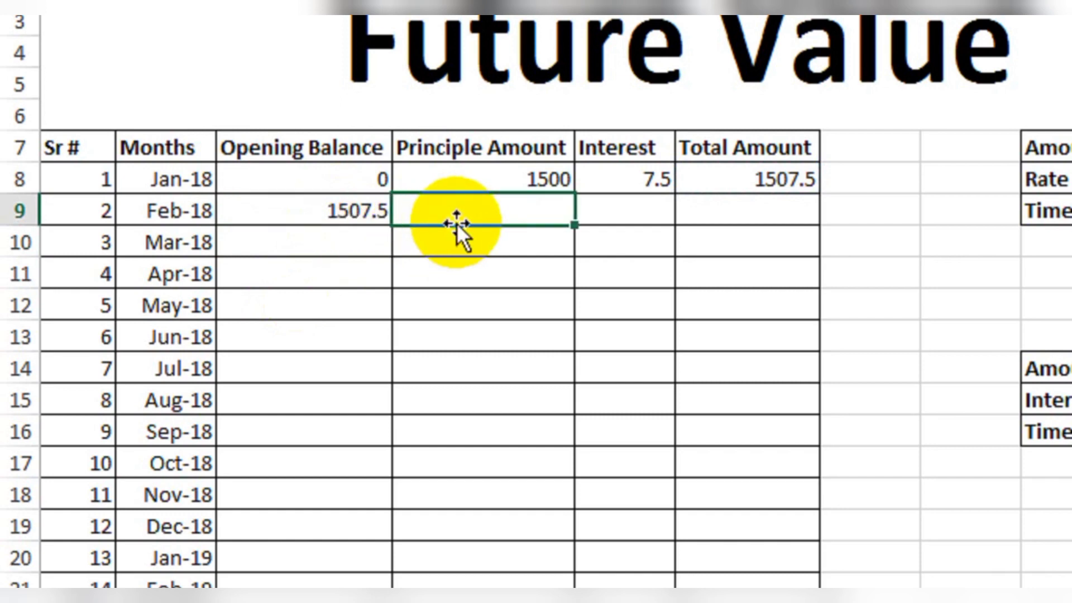
pyautogui.write('1500')
pyautogui.press('Return')
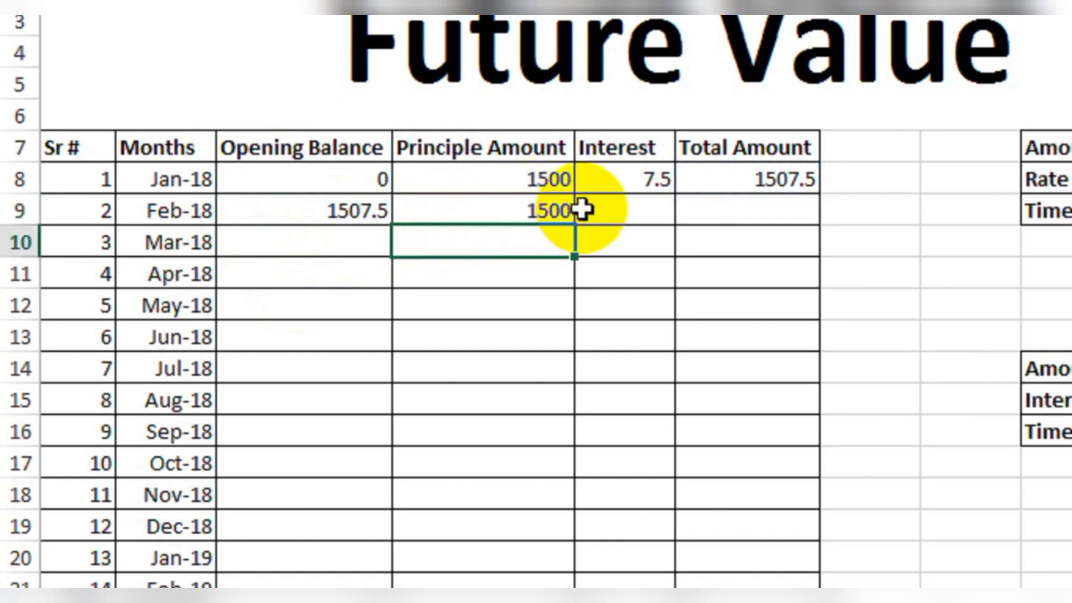
# Calculate the second month's interest in E9 with the formula =(C9+D9)*6%/12
pyautogui.click(610, 215)
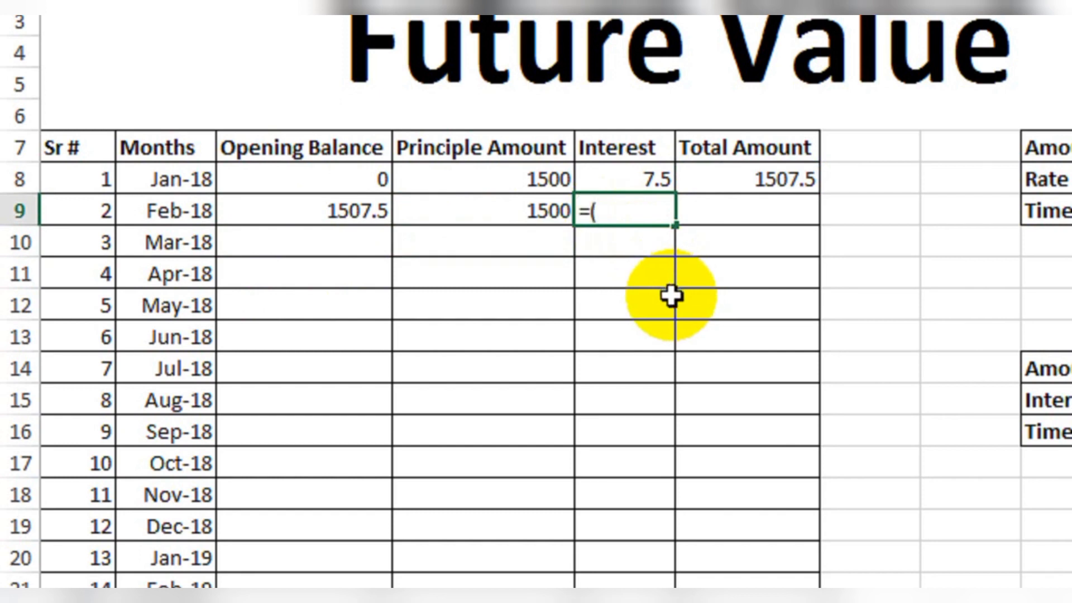
pyautogui.click(350, 211)
pyautogui.write('+')
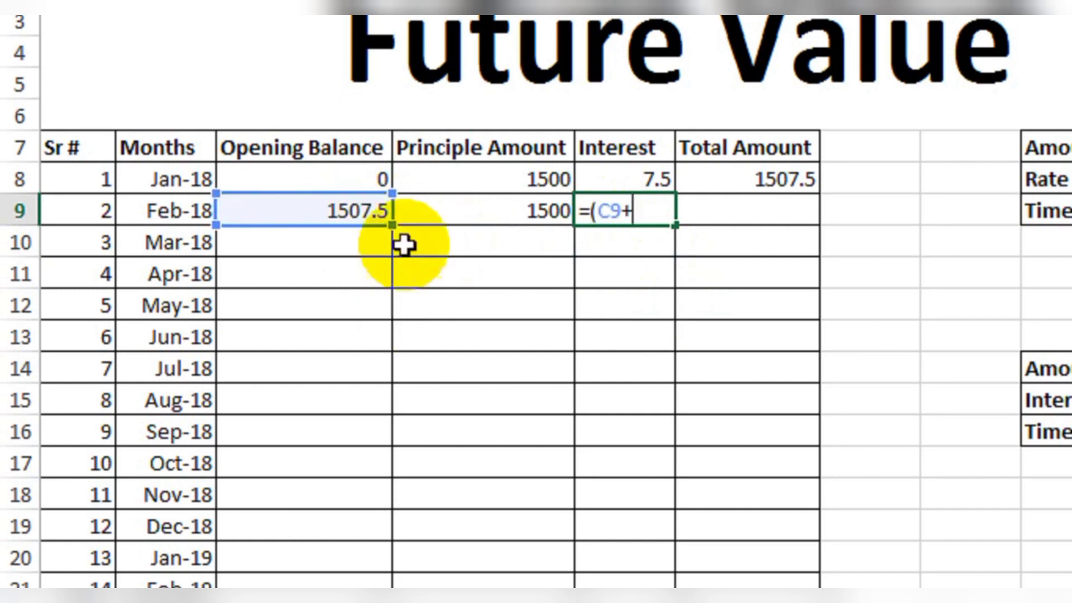
pyautogui.click(421, 202)
pyautogui.write(')*6%/12')
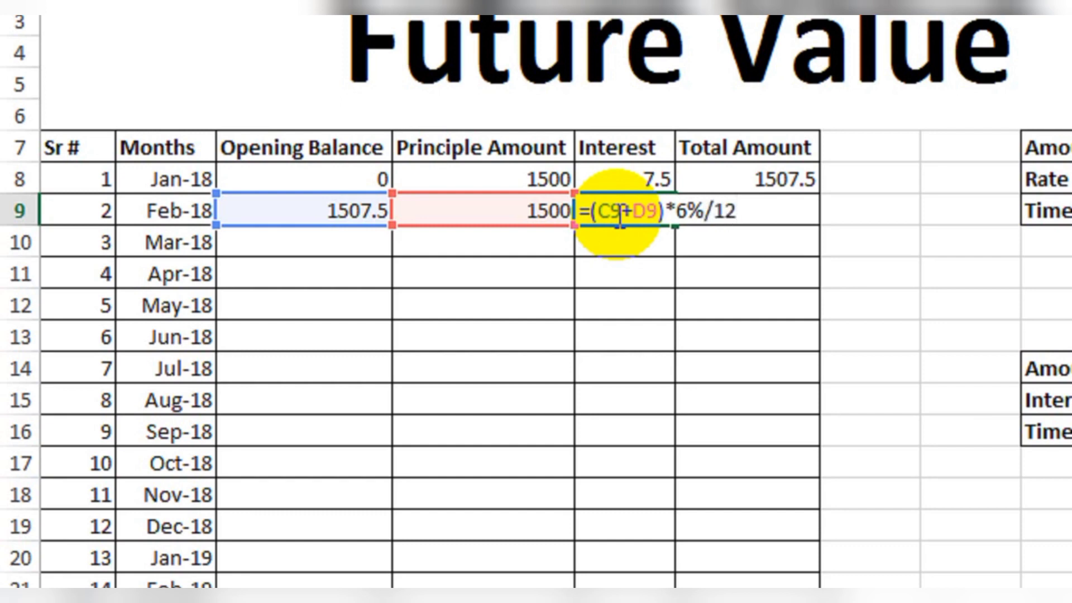
pyautogui.press('Return')
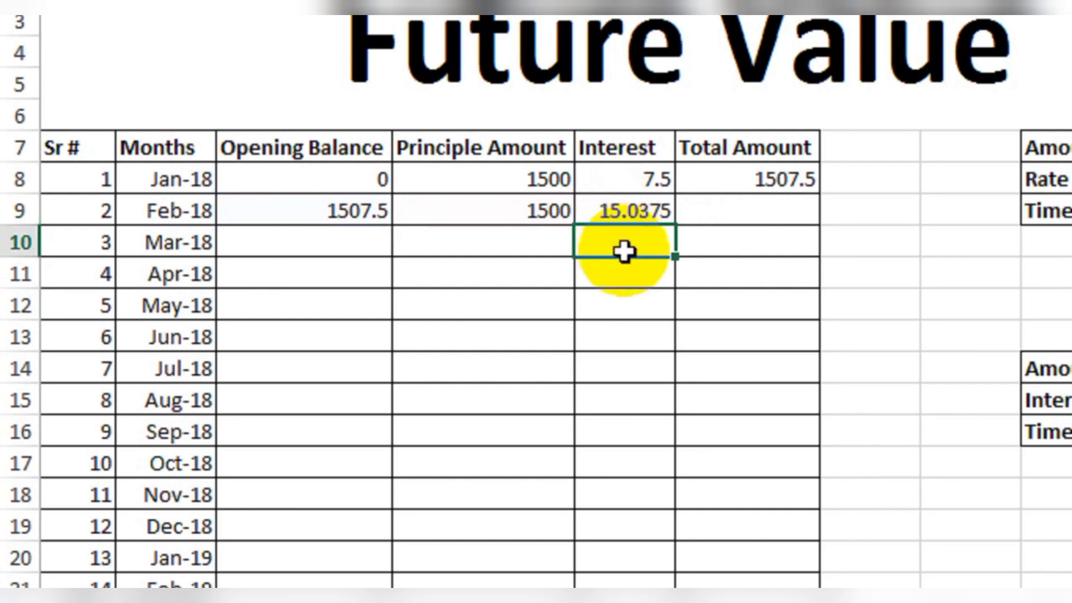
pyautogui.click(634, 212)
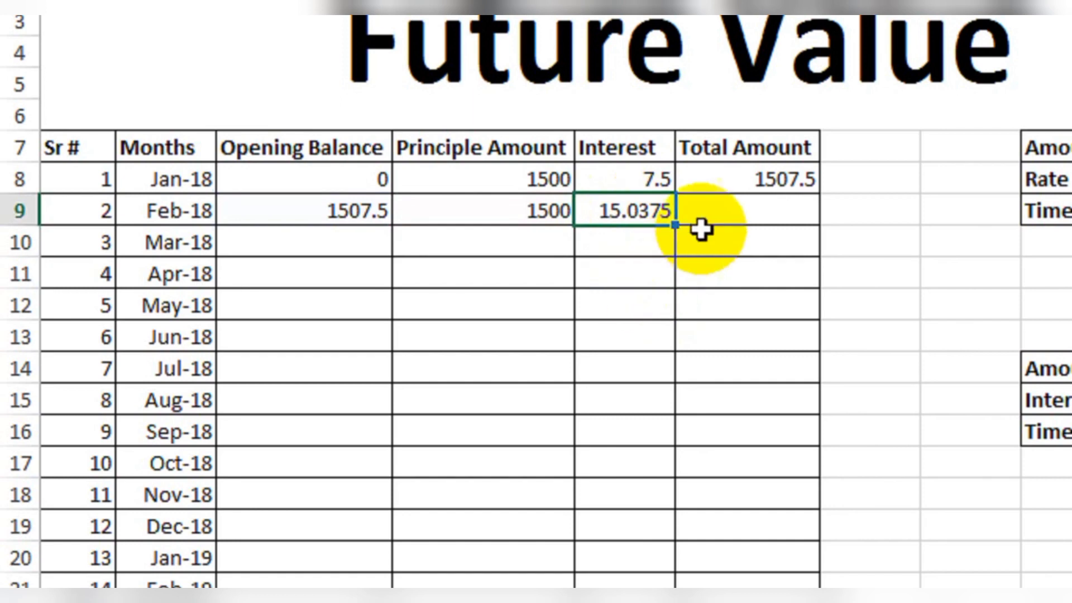
# Calculate the second month's total amount in F9 with the formula =C9+D9+E9
pyautogui.click(743, 215)
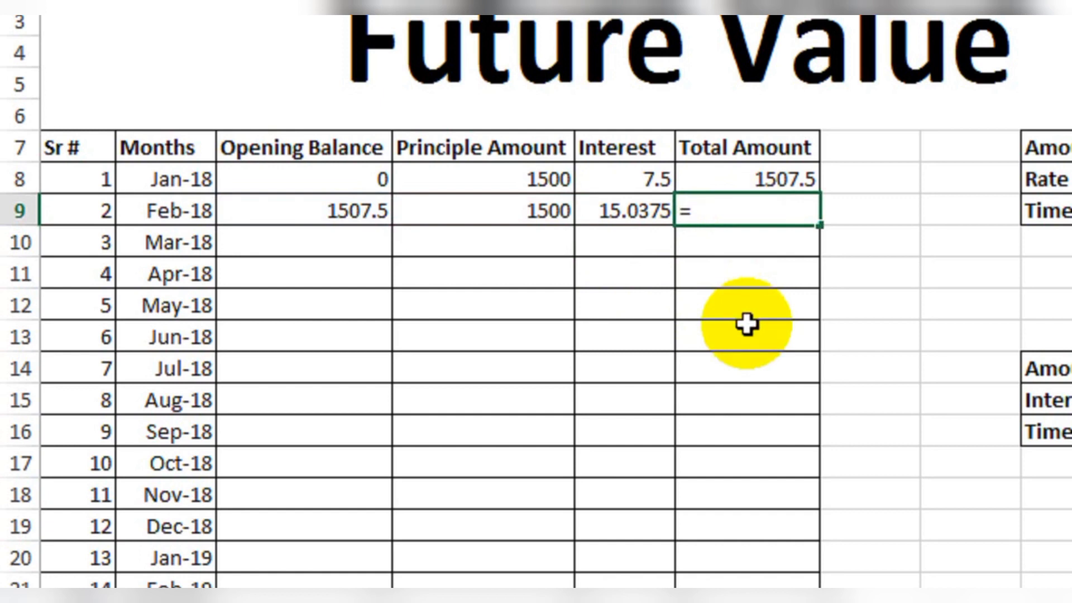
pyautogui.click(360, 215)
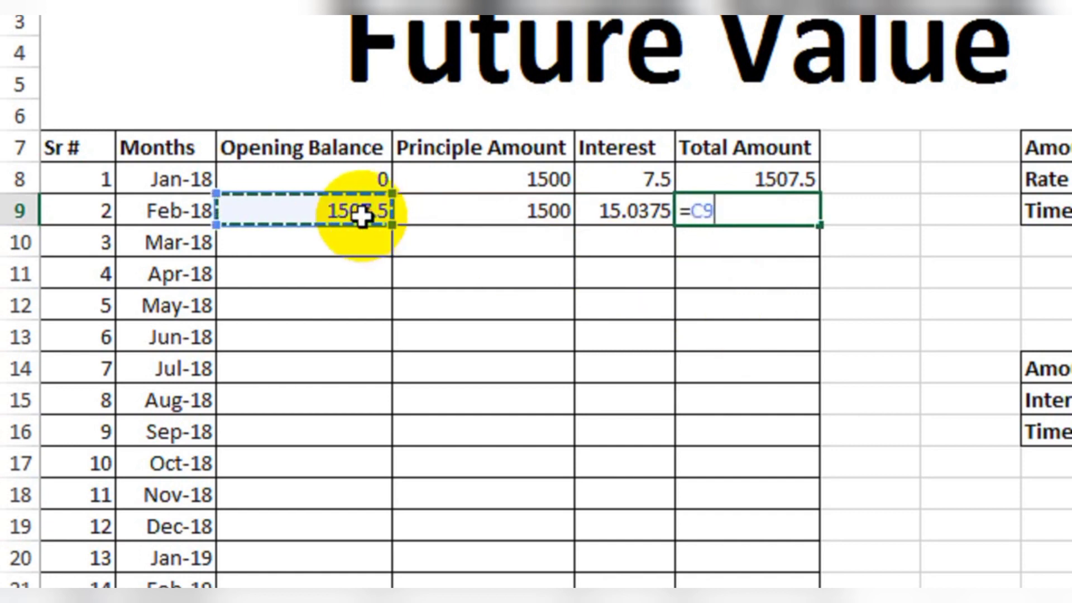
pyautogui.write('+')
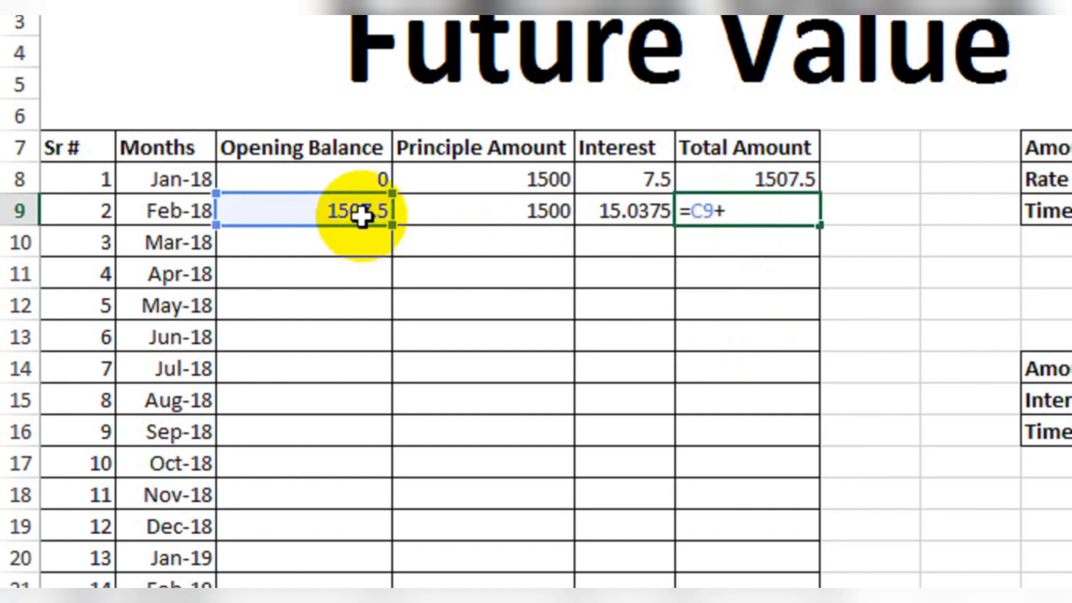
pyautogui.click(421, 210)
pyautogui.write('+')
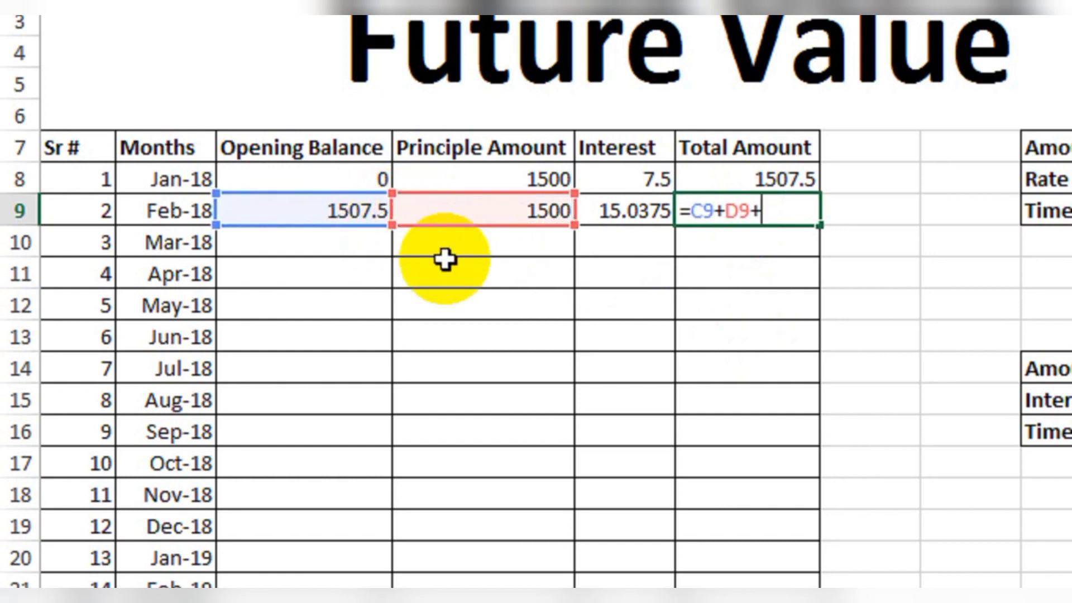
pyautogui.click(606, 215)
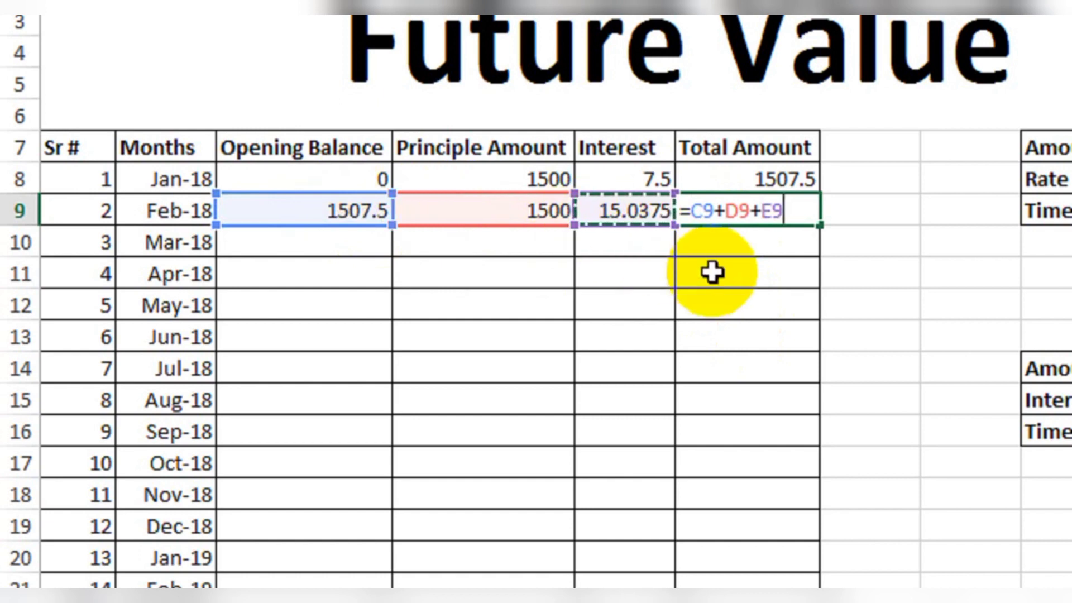
pyautogui.press('Return')
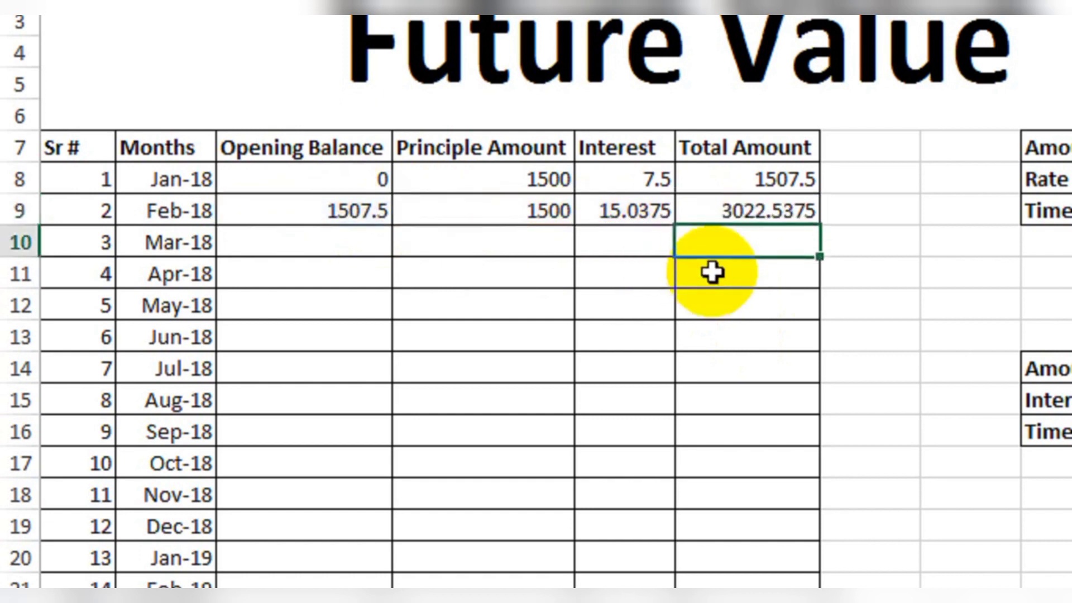
pyautogui.click(735, 212)
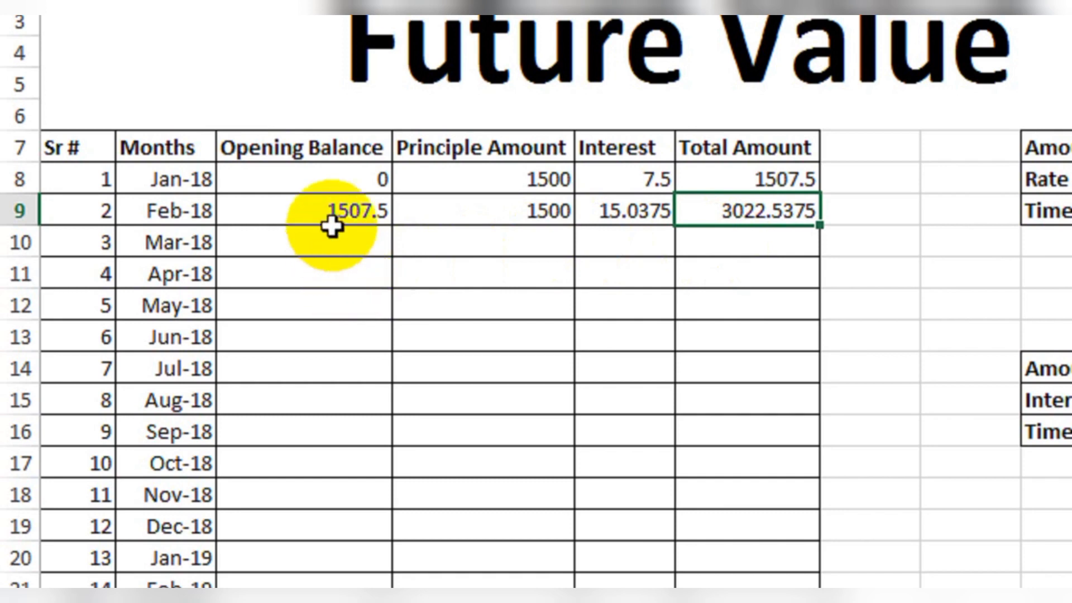
# Fill the second month's opening balance, principal, interest and total (C9:F9) down to row 43
pyautogui.moveTo(330, 217); pyautogui.dragTo(726, 213)
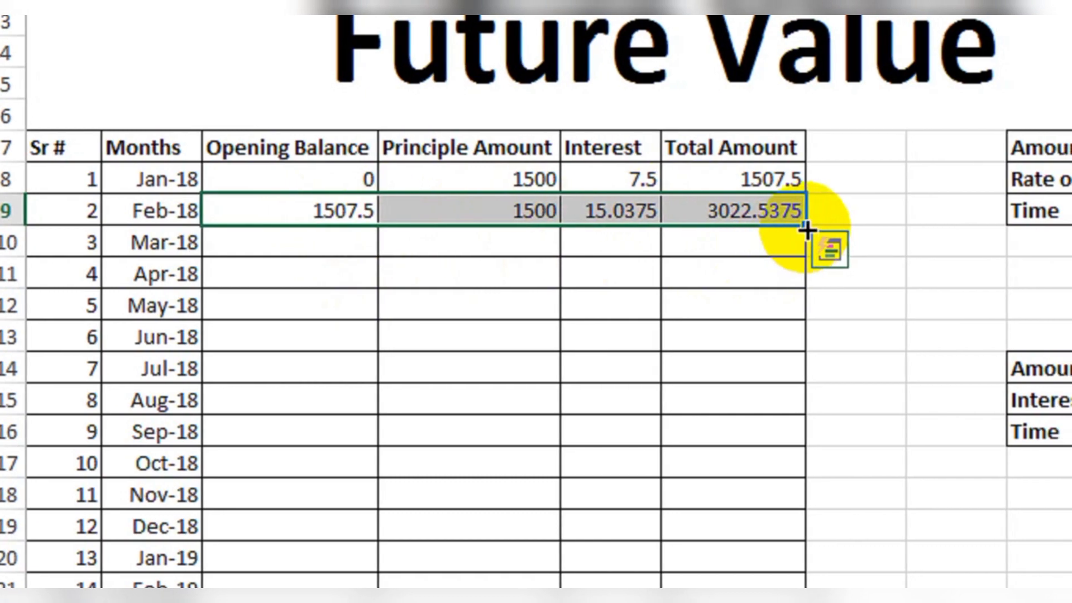
pyautogui.moveTo(807, 229); pyautogui.dragTo(790, 441)
pyautogui.scroll(8, 698, 424)
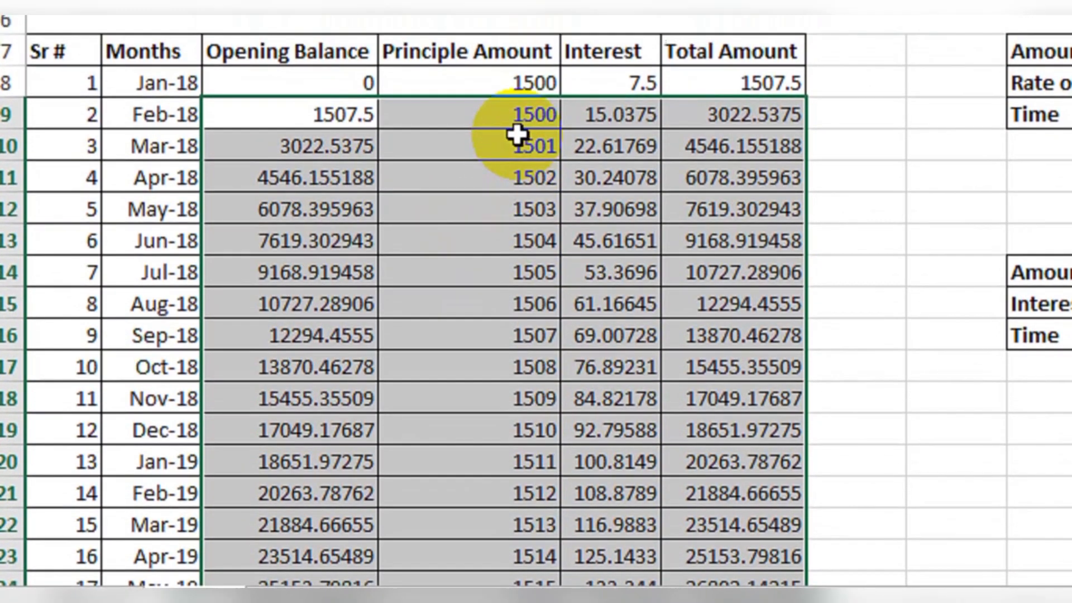
# Copy the 1500 principal amount from D9 over the whole Principle Amount column down to D43
pyautogui.click(516, 113)
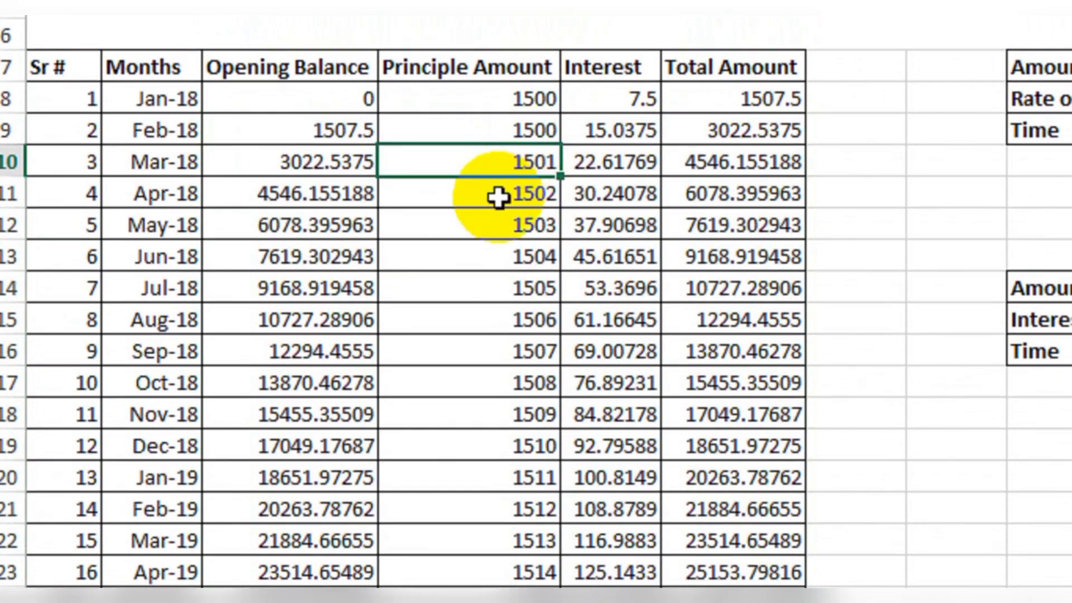
pyautogui.moveTo(511, 82); pyautogui.dragTo(511, 107)
pyautogui.moveTo(511, 182); pyautogui.dragTo(505, 368)
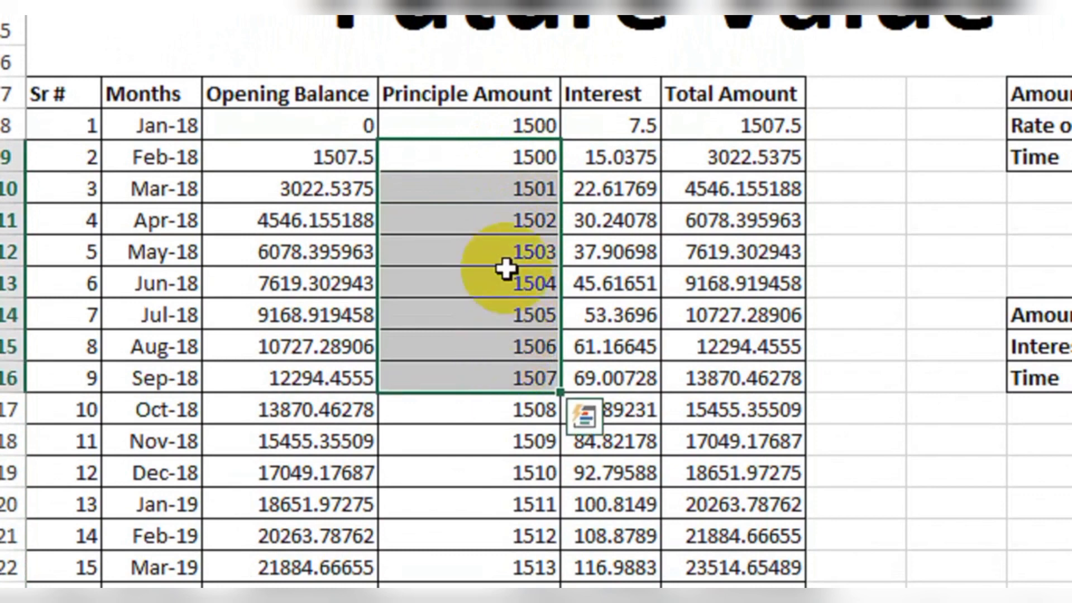
pyautogui.click(522, 157)
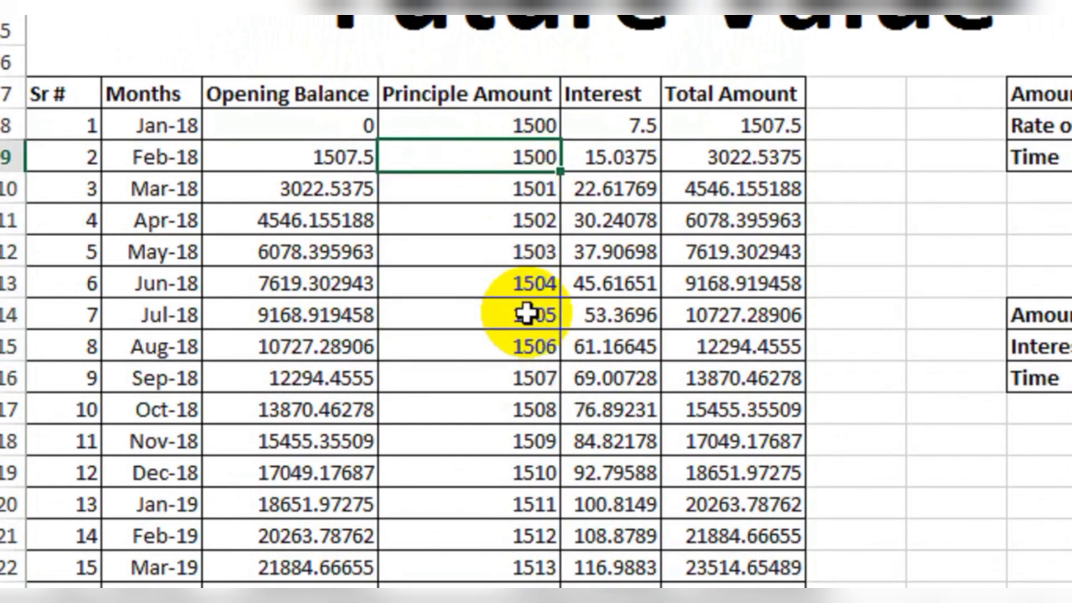
pyautogui.hotkey('ctrl', 'c')
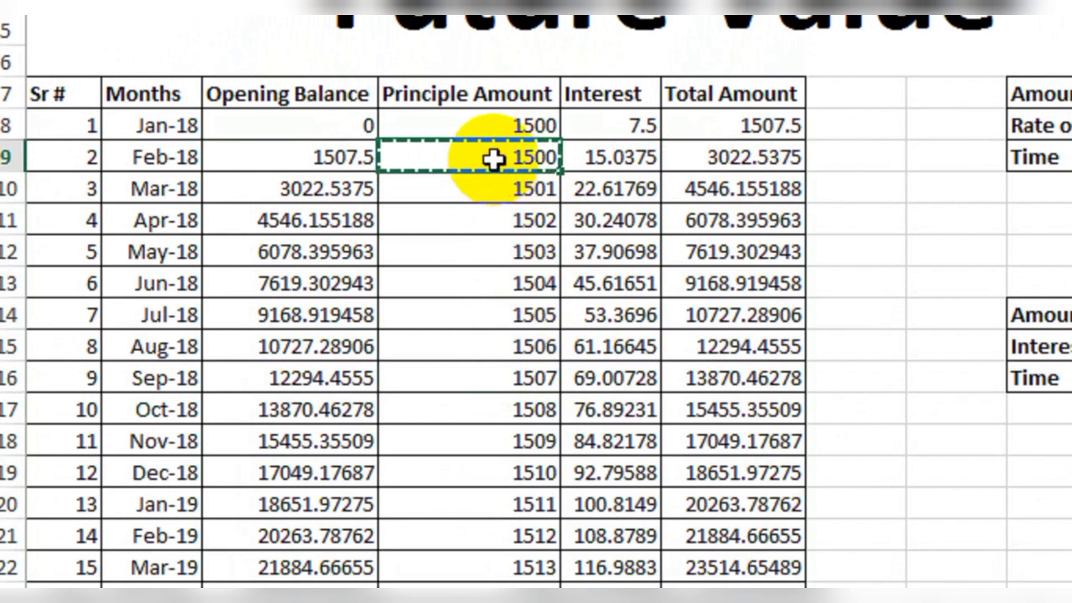
pyautogui.hotkey('ctrl', 'shift', 'Down')
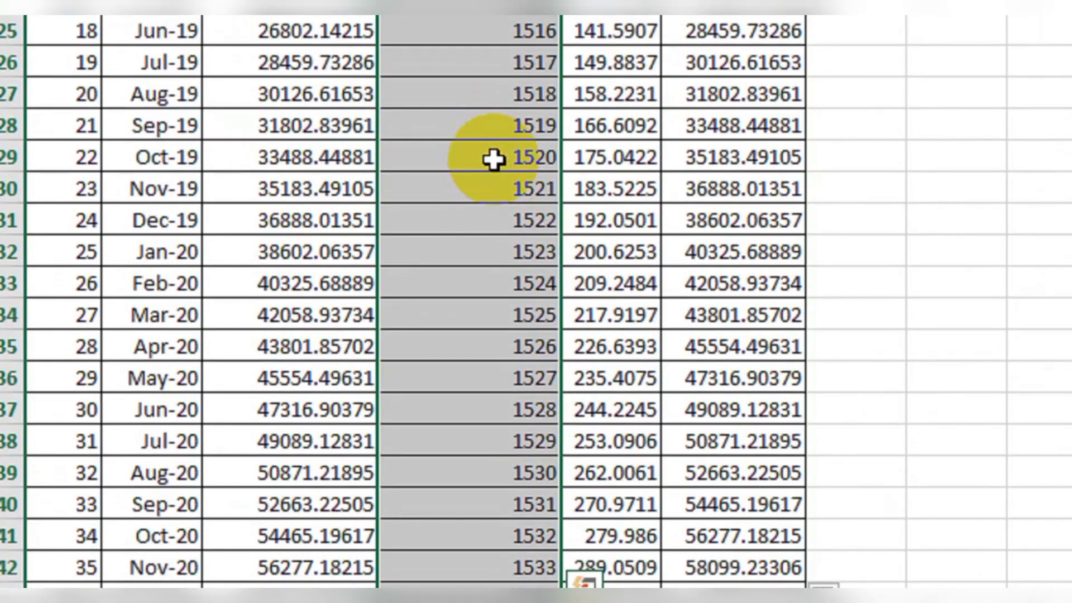
pyautogui.hotkey('ctrl', 'v')
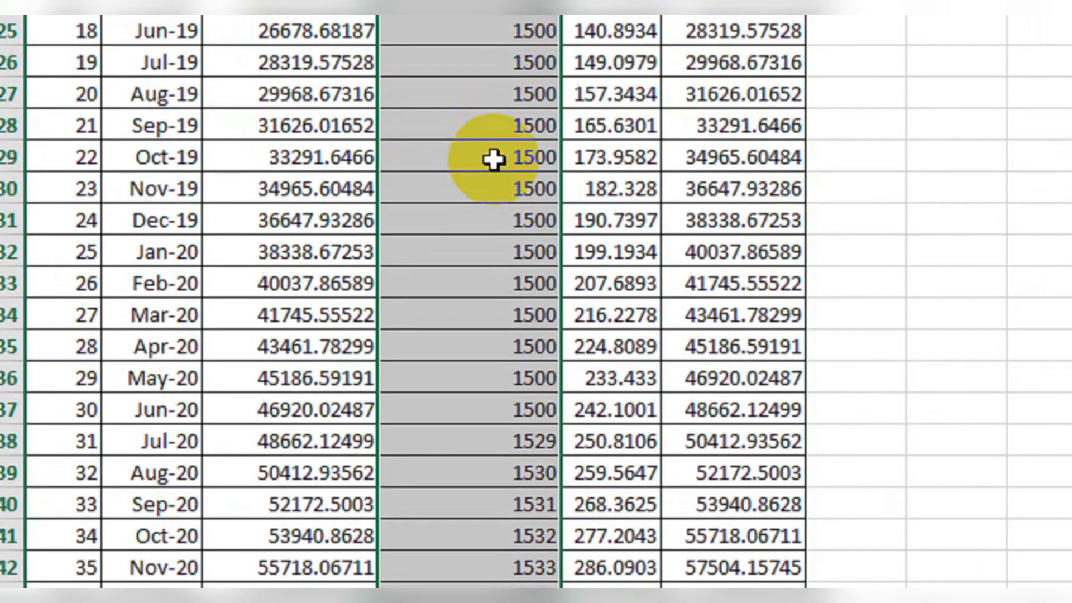
pyautogui.scroll(-3, 503, 462)
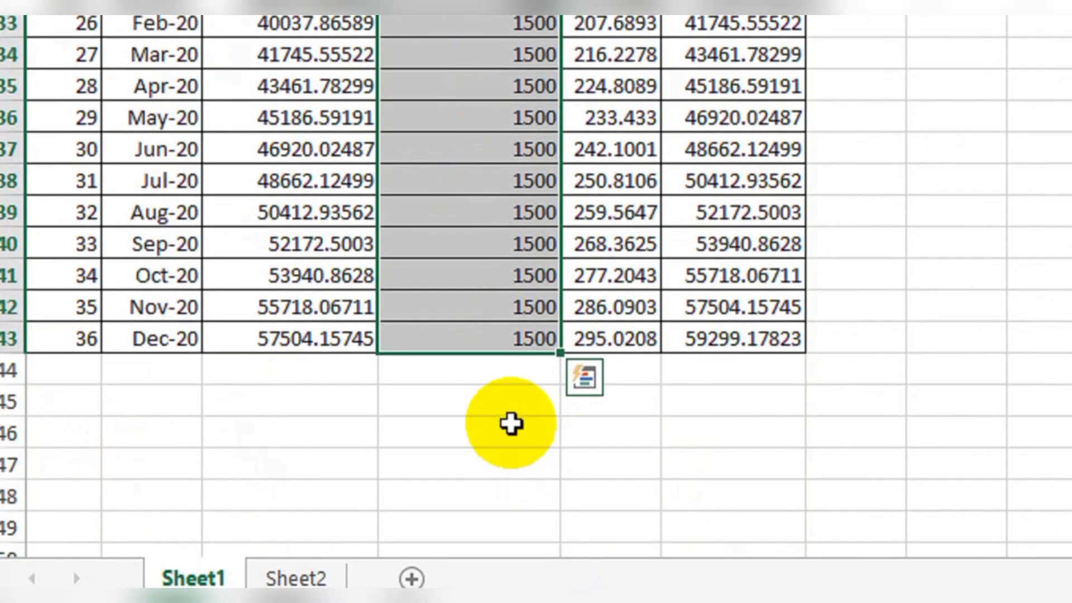
pyautogui.scroll(4, 510, 423)
pyautogui.scroll(5, 514, 243)
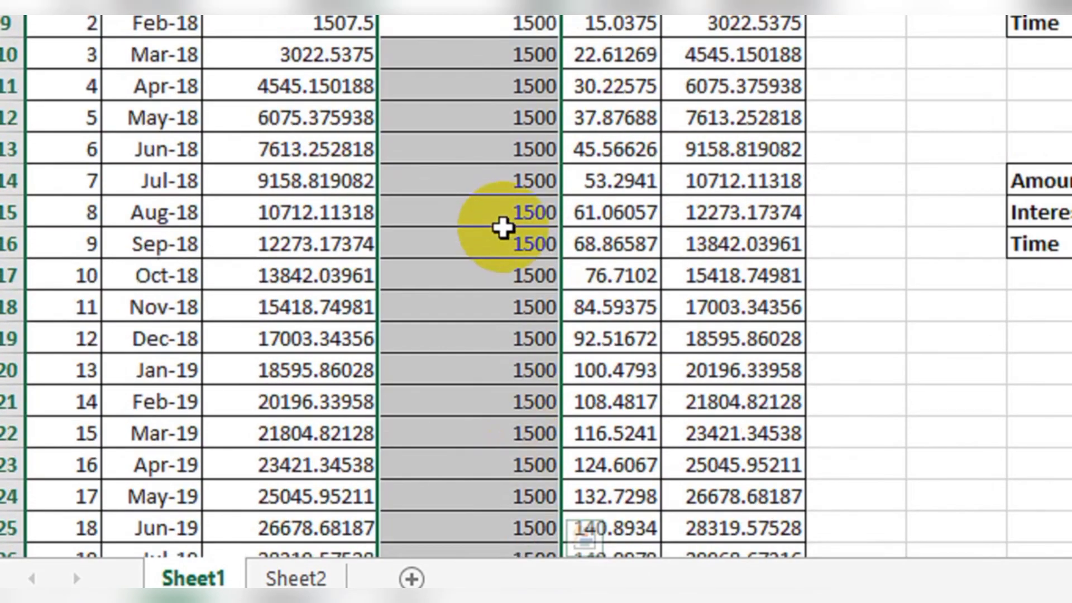
pyautogui.scroll(1, 497, 137)
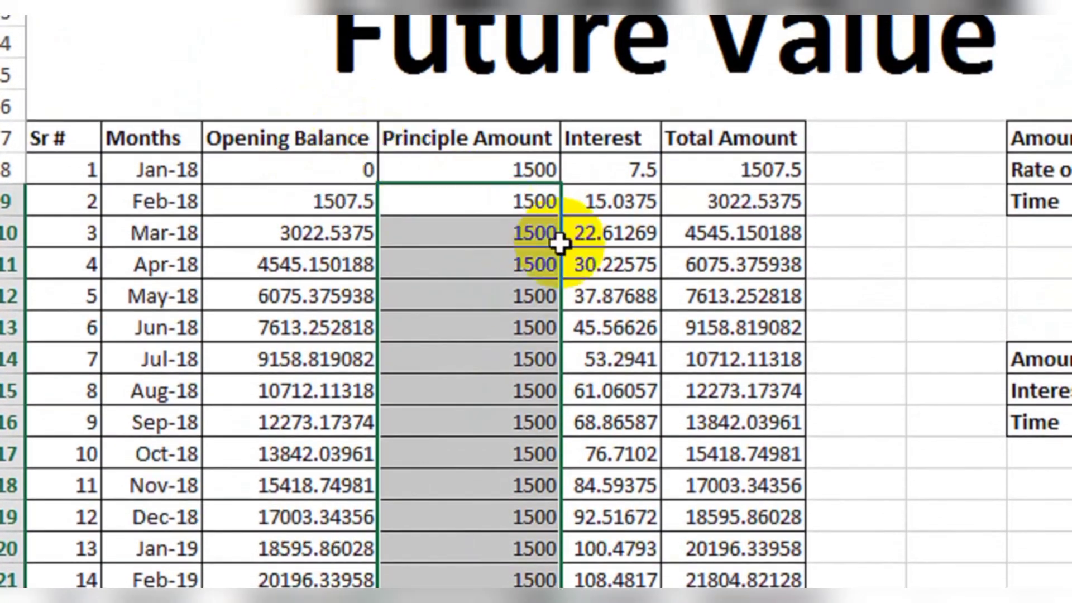
# Review the filled Interest and Total Amount columns down to the final month's total in F43
pyautogui.moveTo(737, 201); pyautogui.dragTo(746, 226)
pyautogui.click(737, 201)
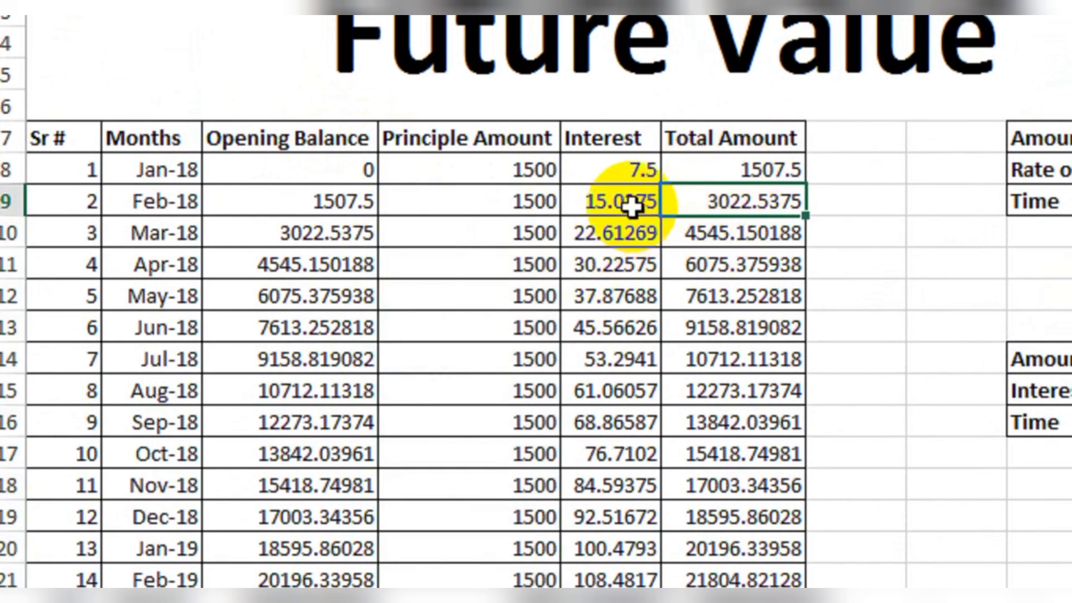
pyautogui.moveTo(637, 203); pyautogui.dragTo(618, 359)
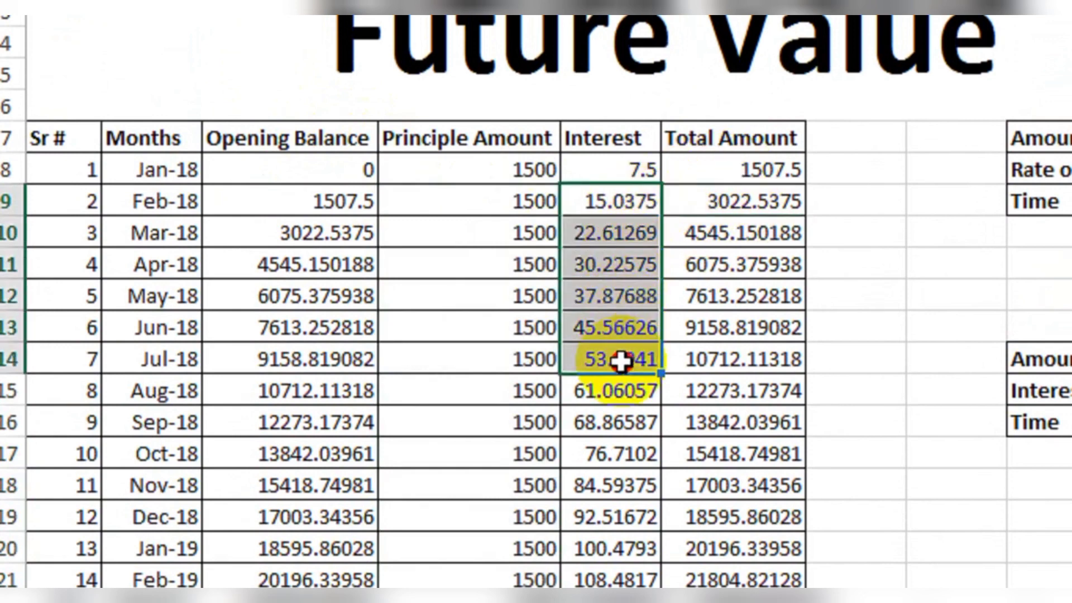
pyautogui.moveTo(701, 201); pyautogui.dragTo(761, 454)
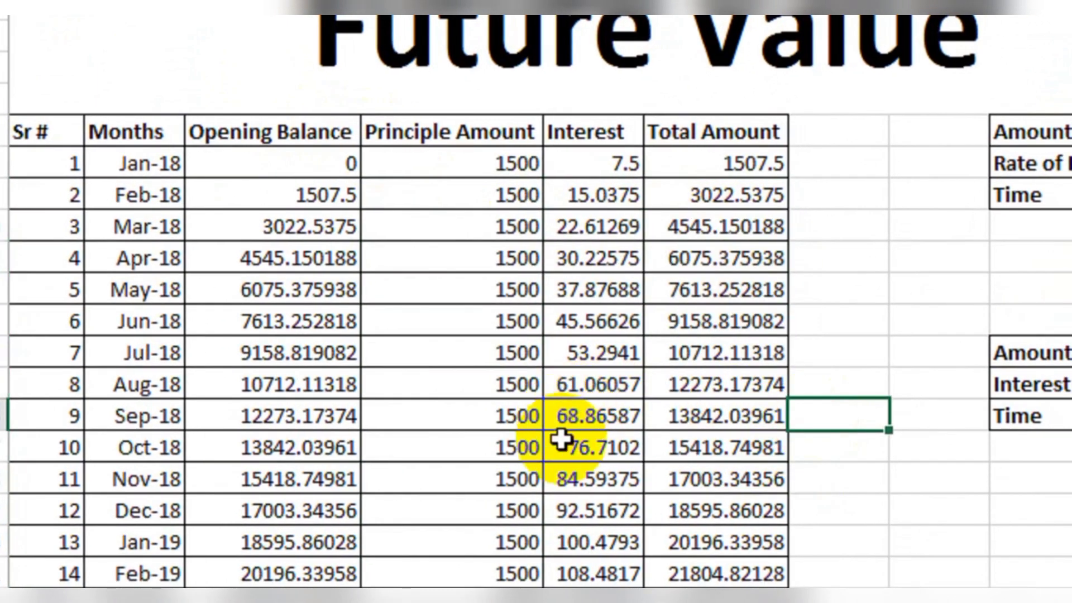
pyautogui.scroll(-8, 562, 437)
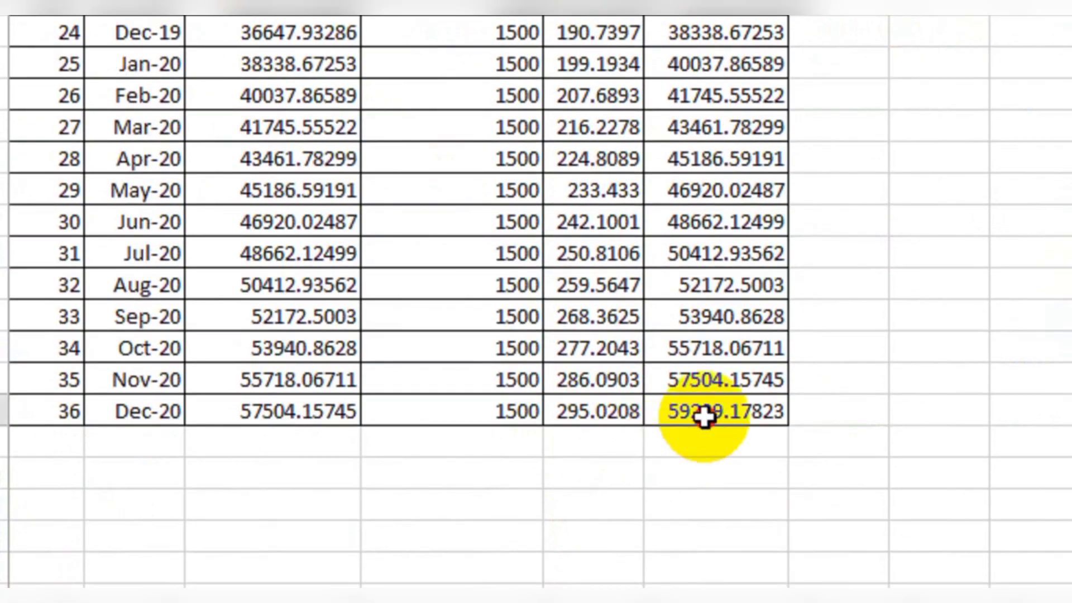
pyautogui.click(677, 416)
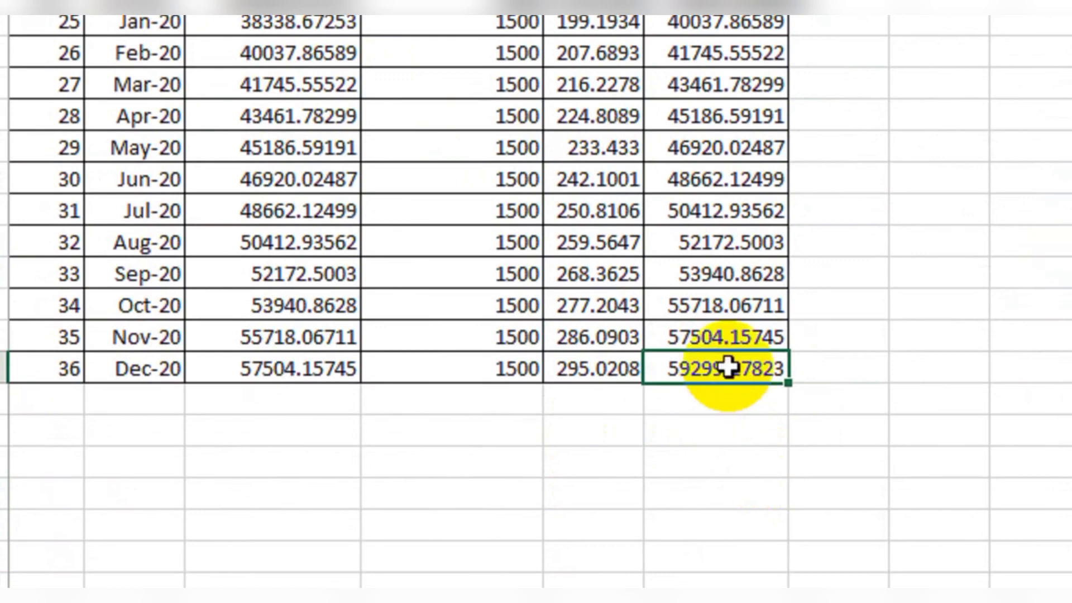
pyautogui.scroll(8, 790, 421)
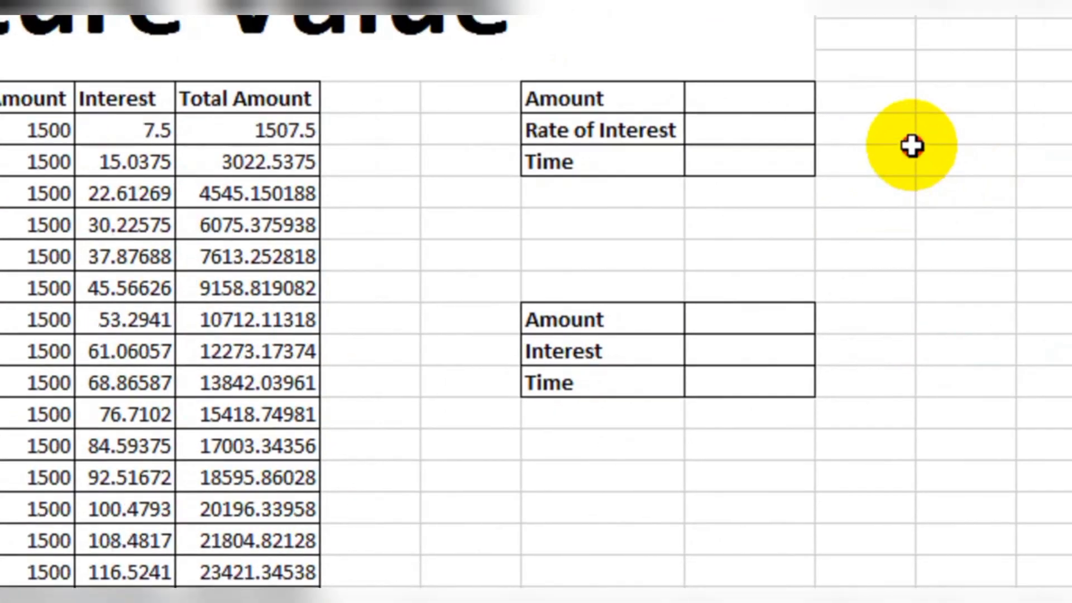
# Try to copy the final month's total from F43 into L8 with a regular paste, and clear the pasted cell
pyautogui.click(922, 159)
pyautogui.scroll(-4, 512, 428)
pyautogui.scroll(-3, 224, 446)
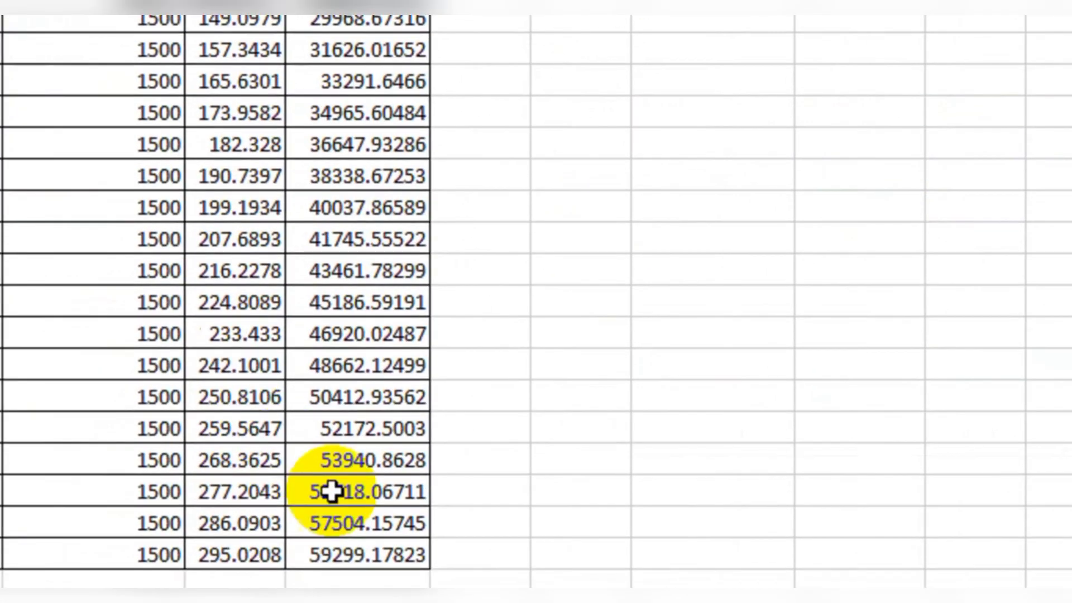
pyautogui.click(351, 553)
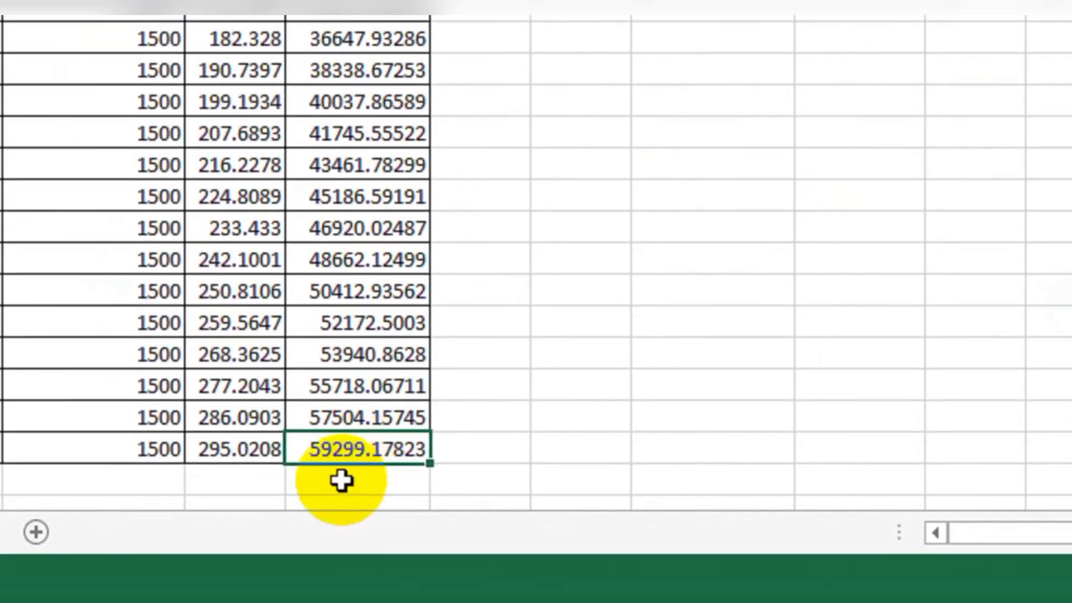
pyautogui.hotkey('ctrl', 'c')
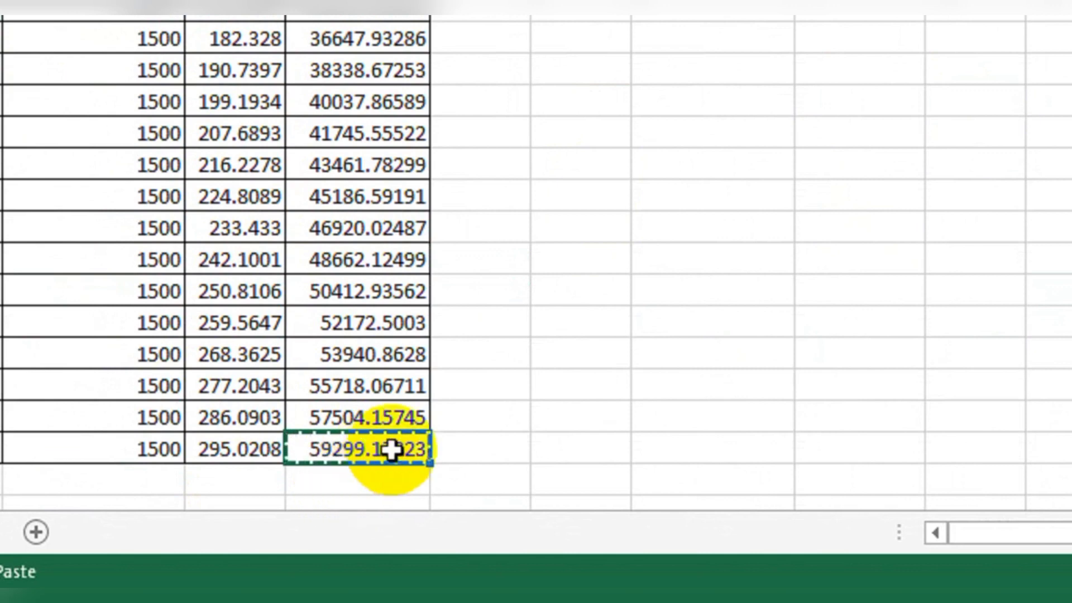
pyautogui.scroll(8, 567, 407)
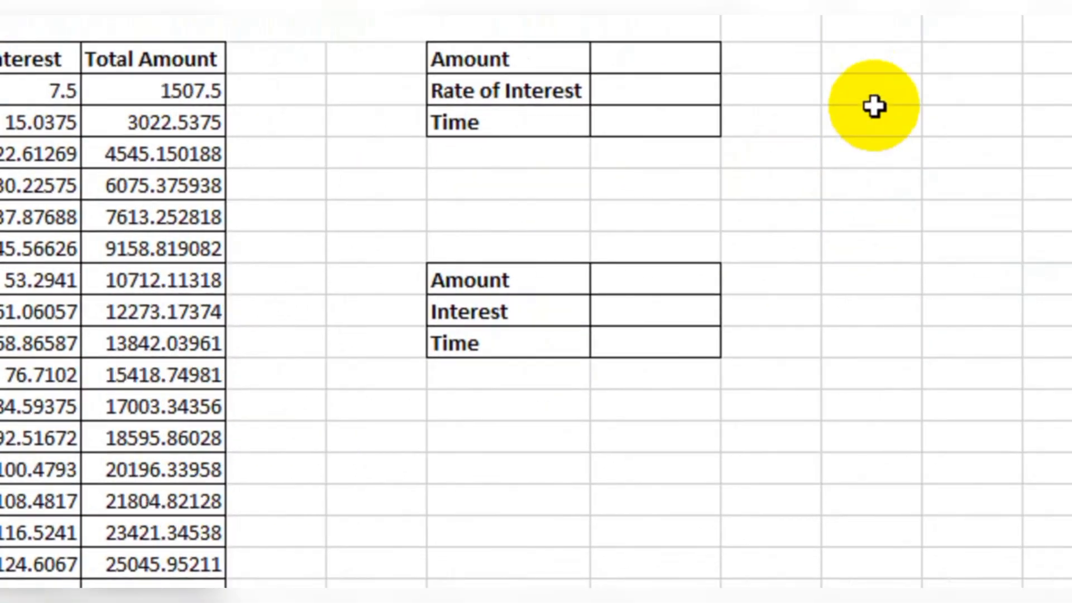
pyautogui.click(874, 104)
pyautogui.hotkey('ctrl', 'v')
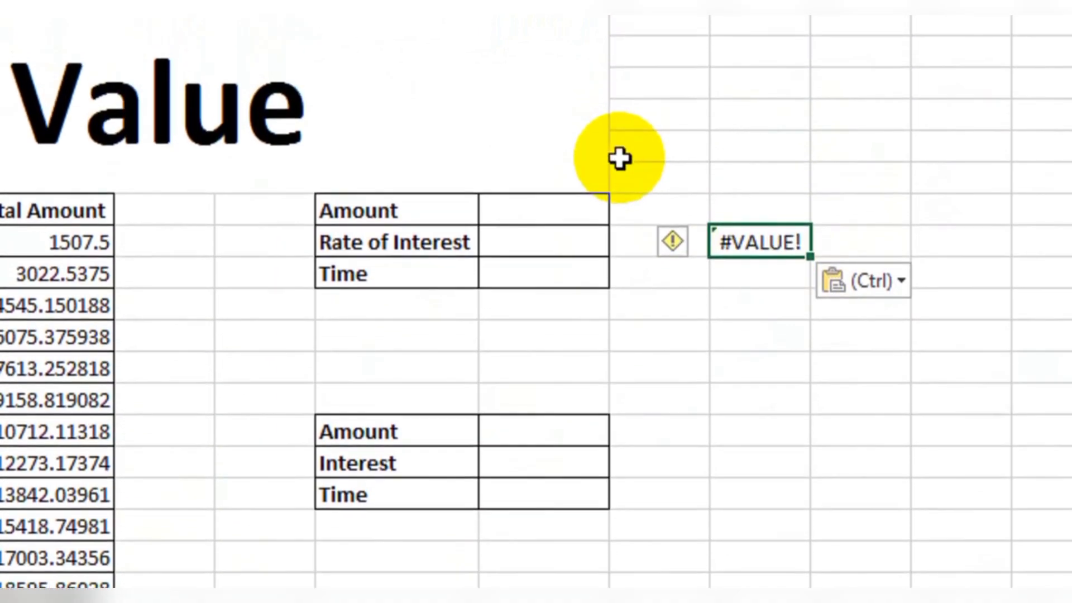
pyautogui.press('Delete')
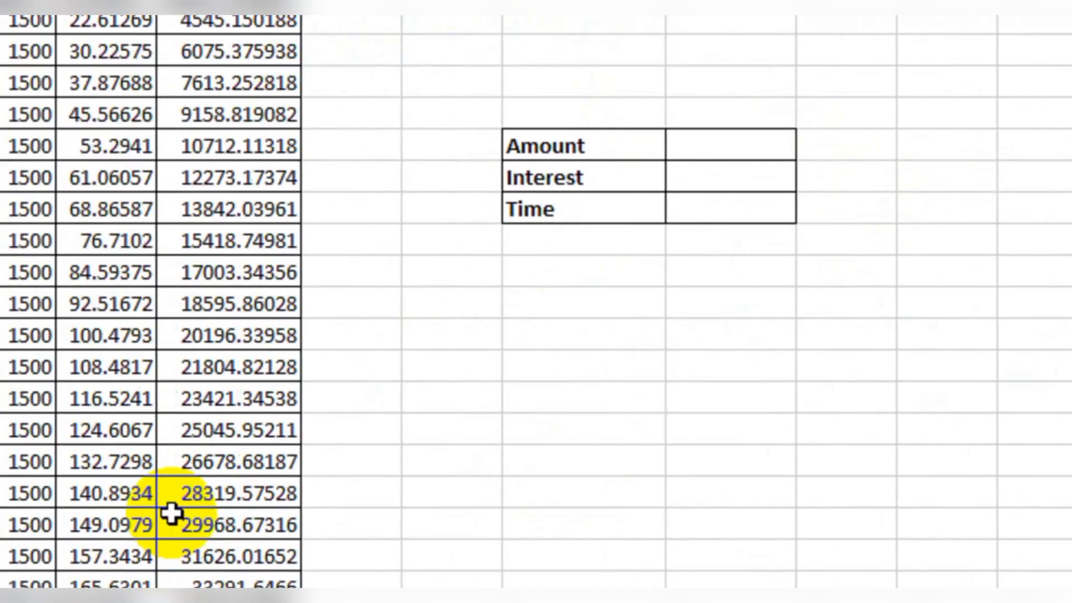
# Copy the final month's total from F43 and paste it into L8 as values only
pyautogui.scroll(-7, 240, 462)
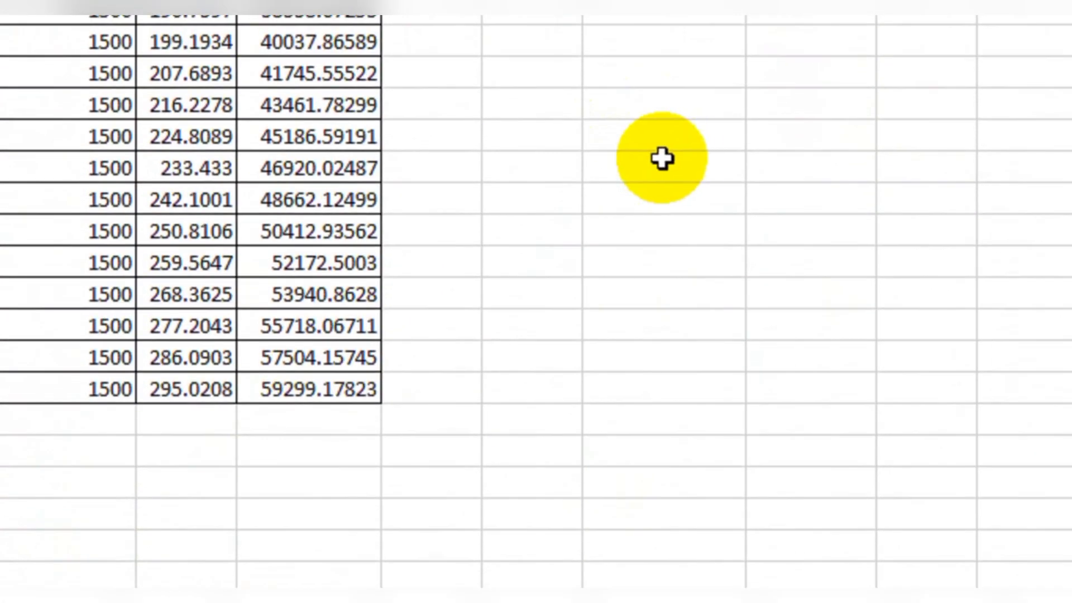
pyautogui.scroll(-1, 646, 158)
pyautogui.click(283, 291)
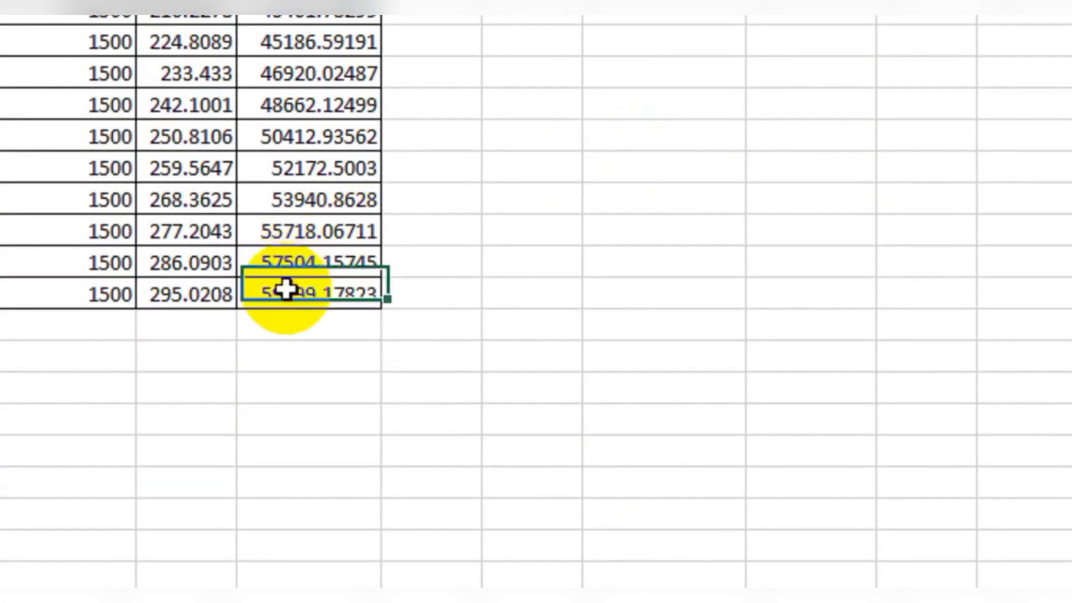
pyautogui.hotkey('ctrl', 'c')
pyautogui.scroll(10, 819, 328)
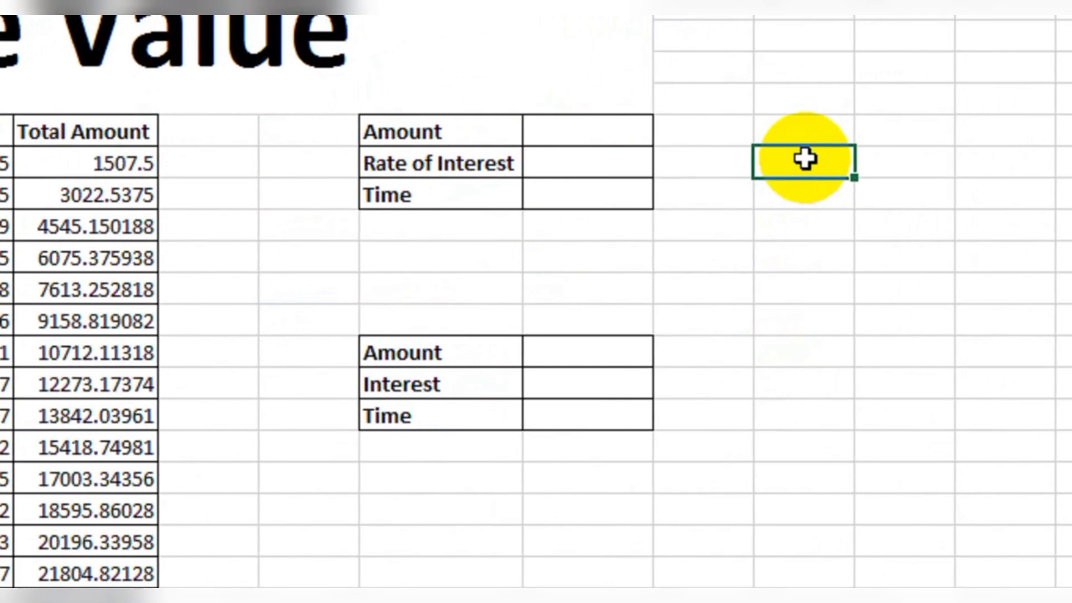
pyautogui.rightClick(857, 143)
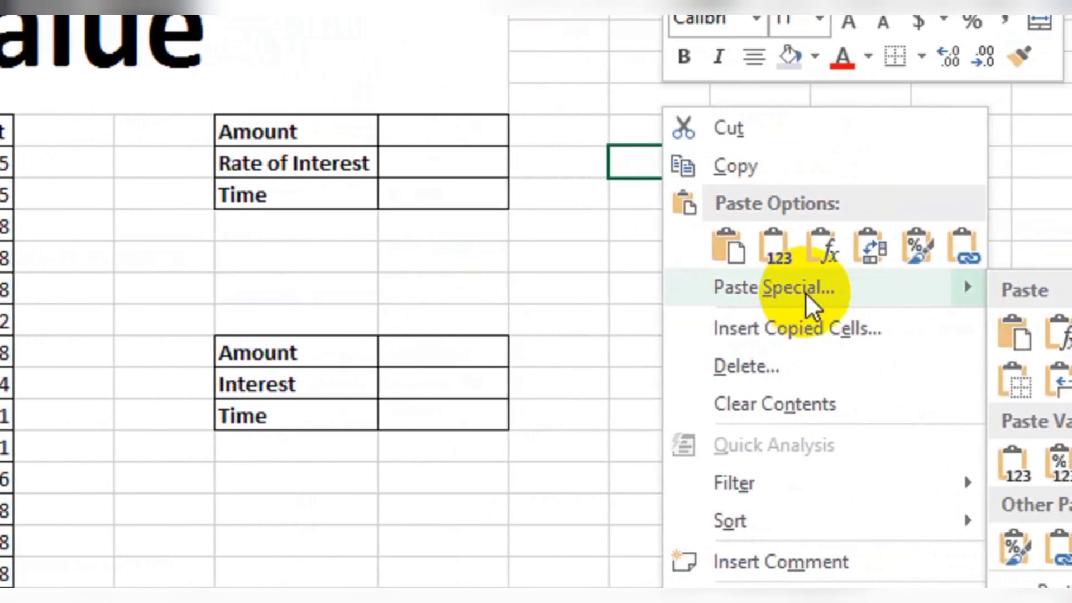
pyautogui.click(834, 290)
pyautogui.click(554, 173)
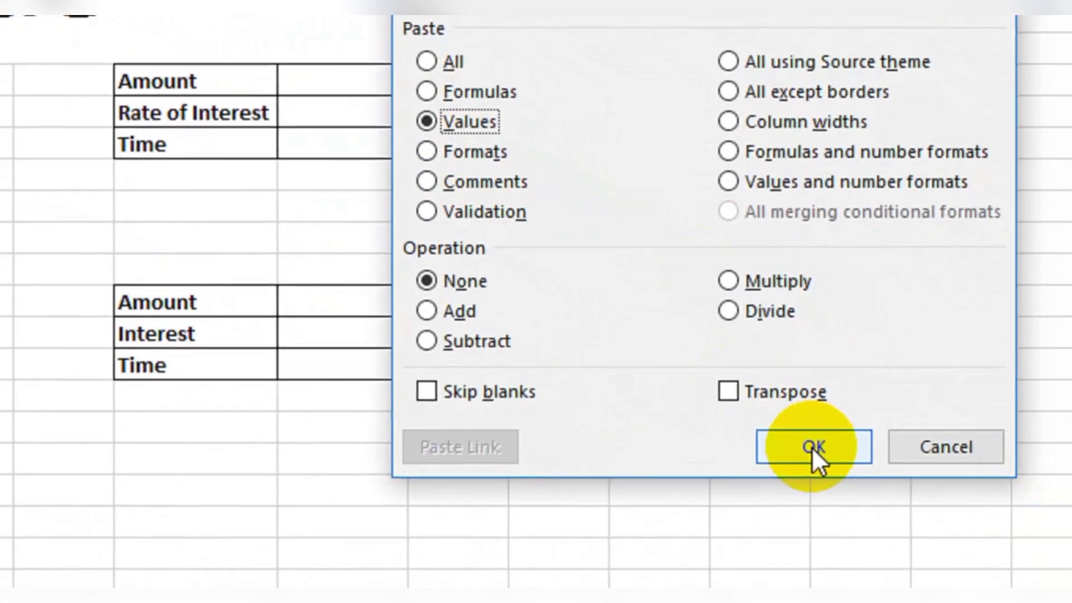
pyautogui.click(839, 461)
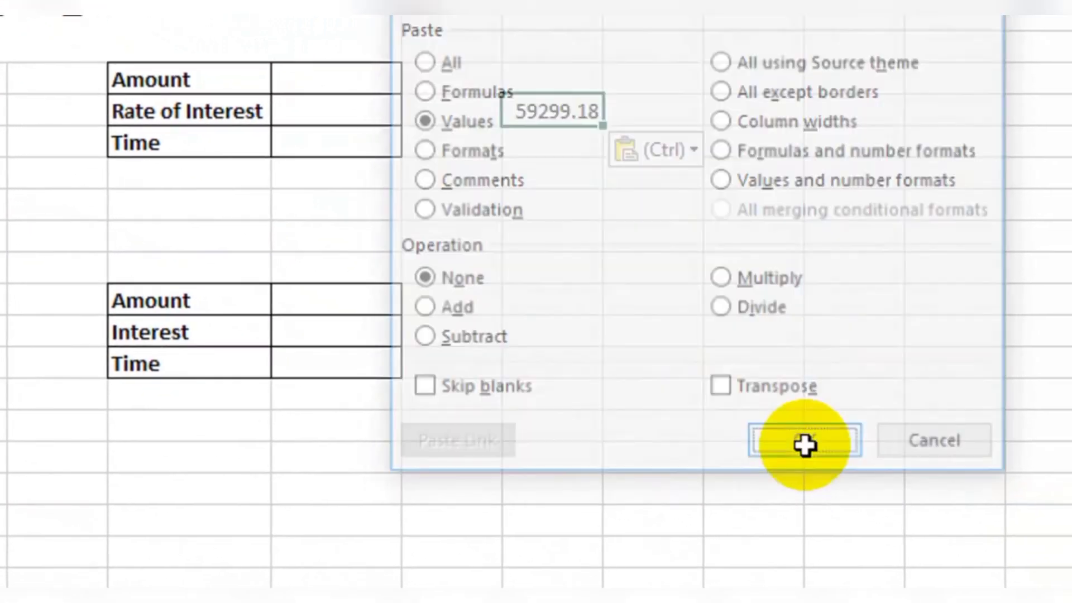
# Compare the pasted total in L8 with the schedule's final total, and go over the empty Amount, Rate of Interest and Time cells
pyautogui.click(563, 224)
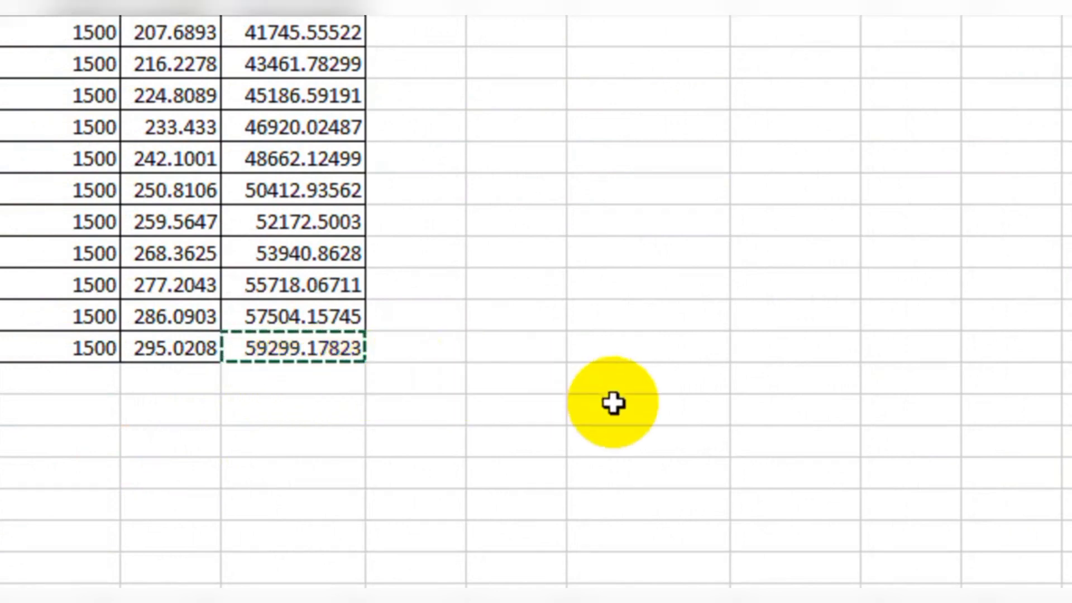
pyautogui.scroll(9, 613, 402)
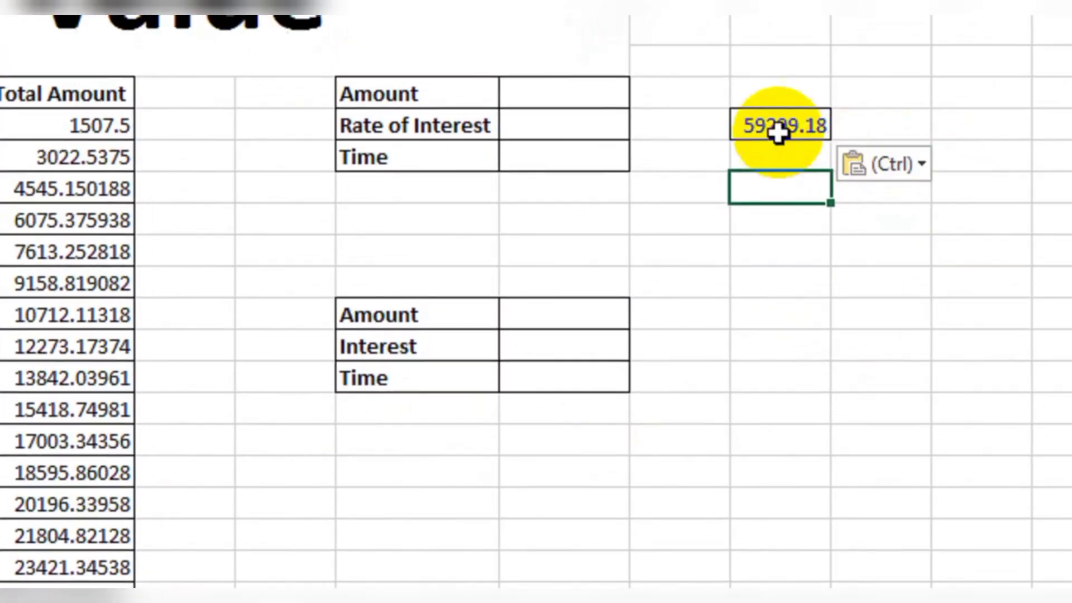
pyautogui.click(843, 103)
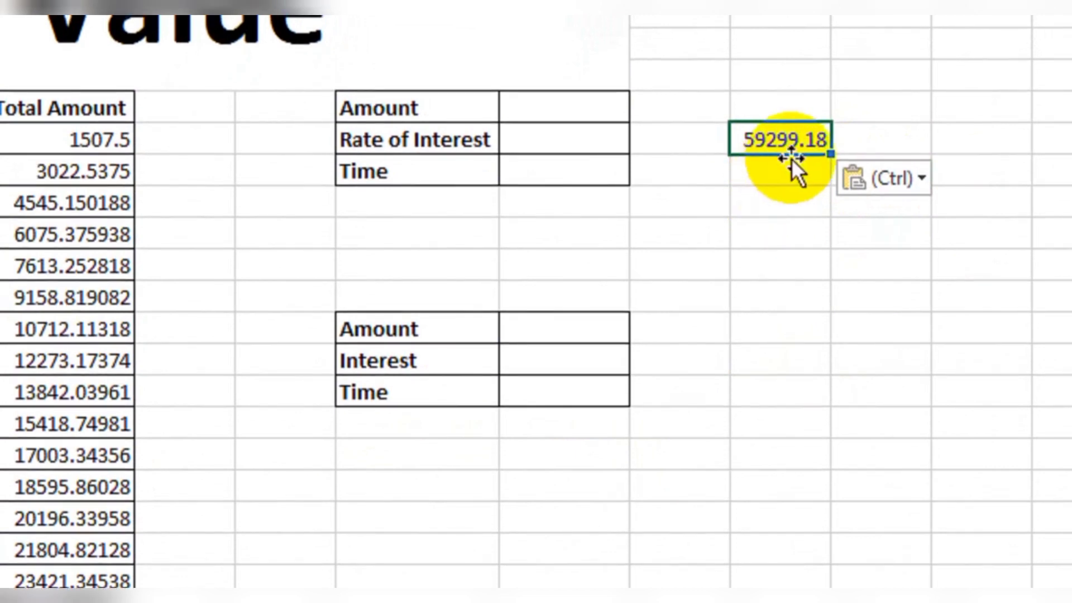
pyautogui.click(757, 209)
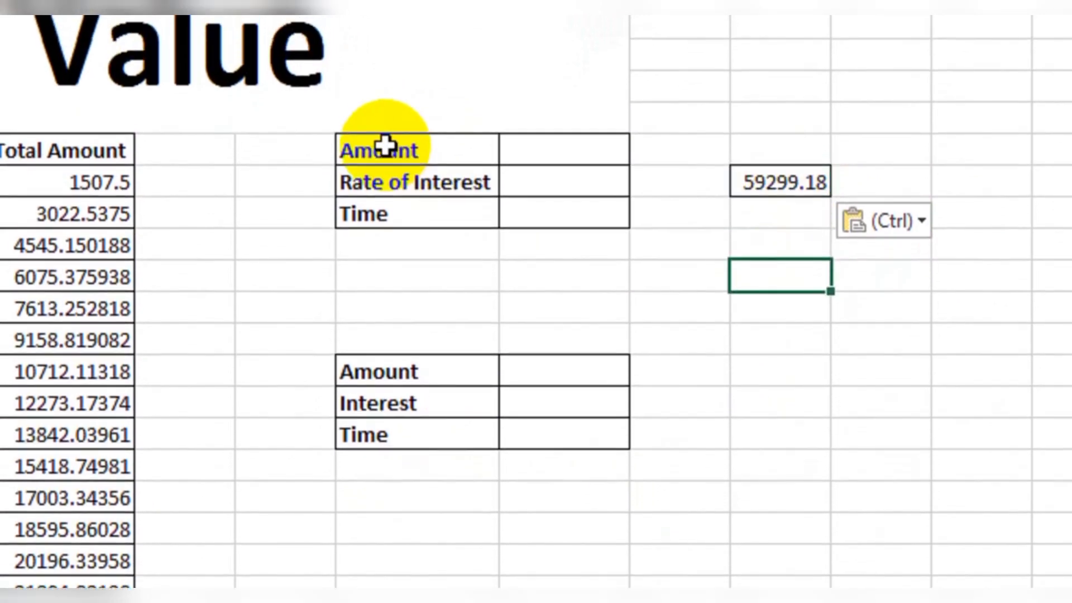
pyautogui.click(434, 106)
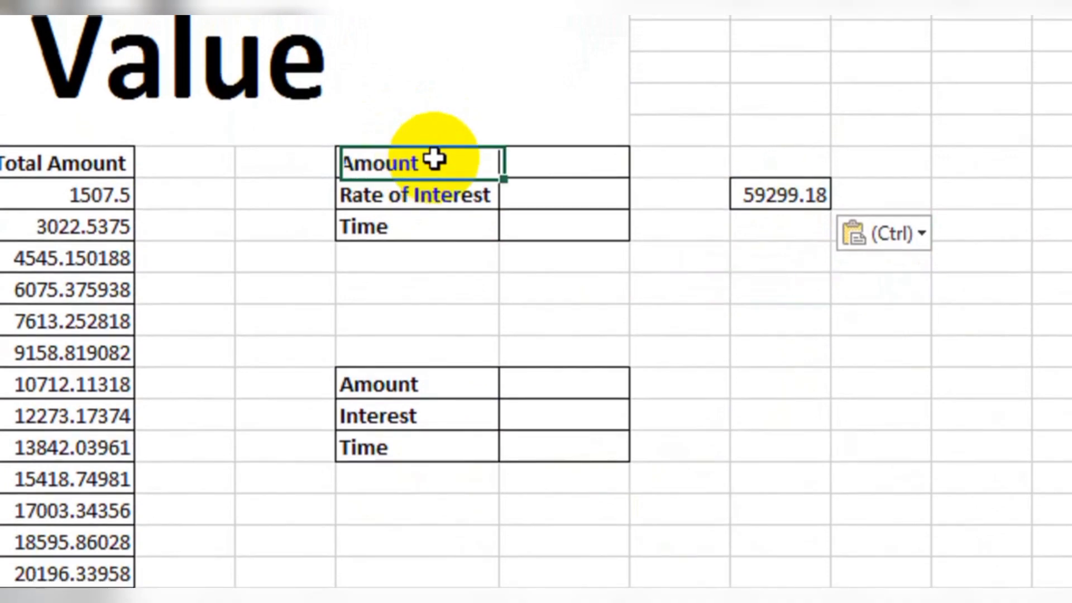
pyautogui.click(553, 165)
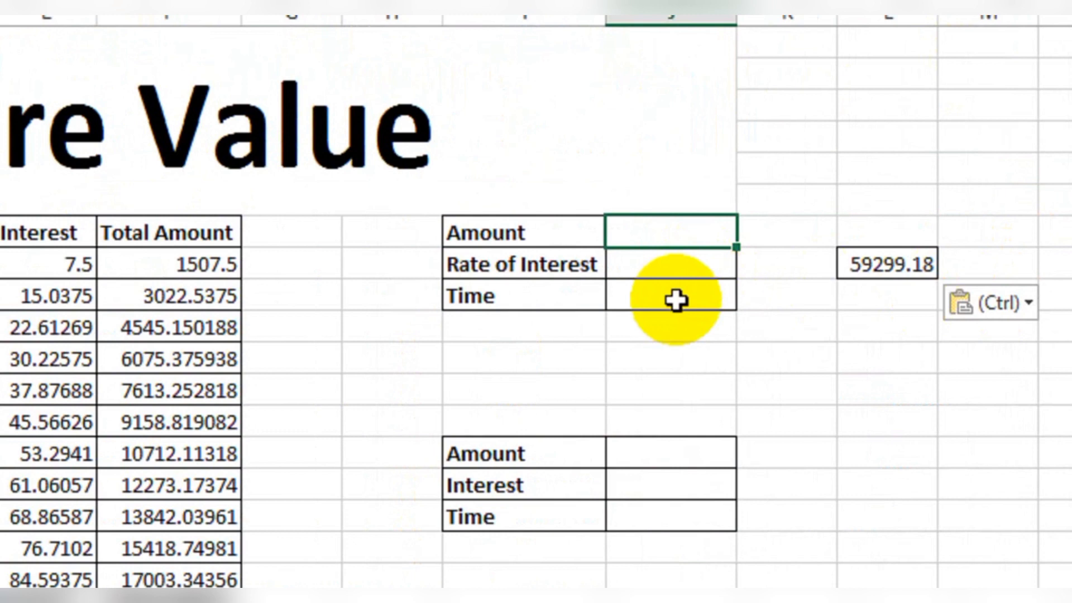
pyautogui.click(673, 317)
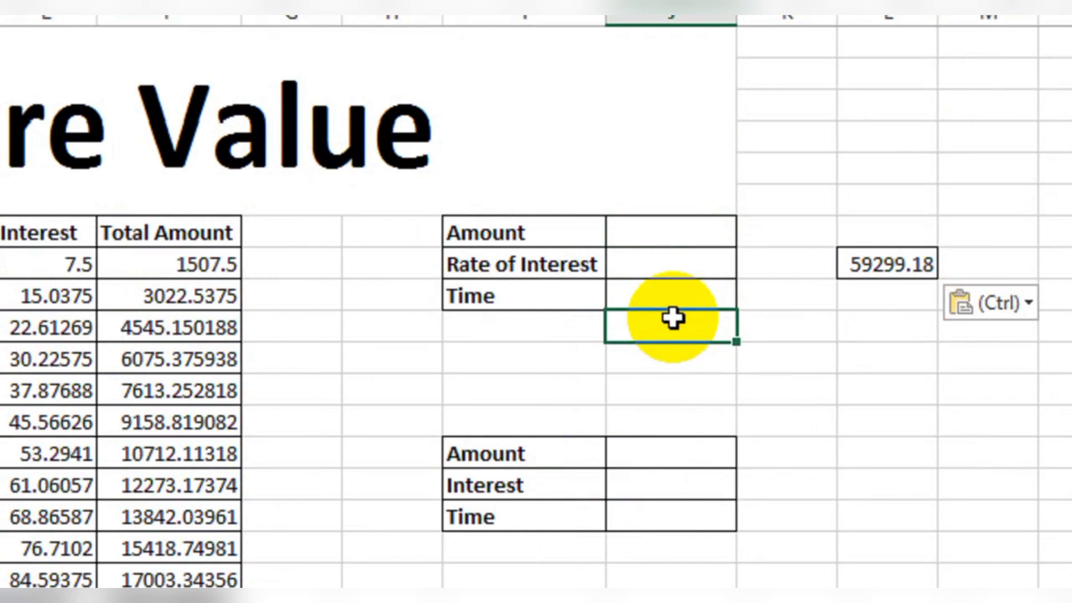
pyautogui.click(693, 235)
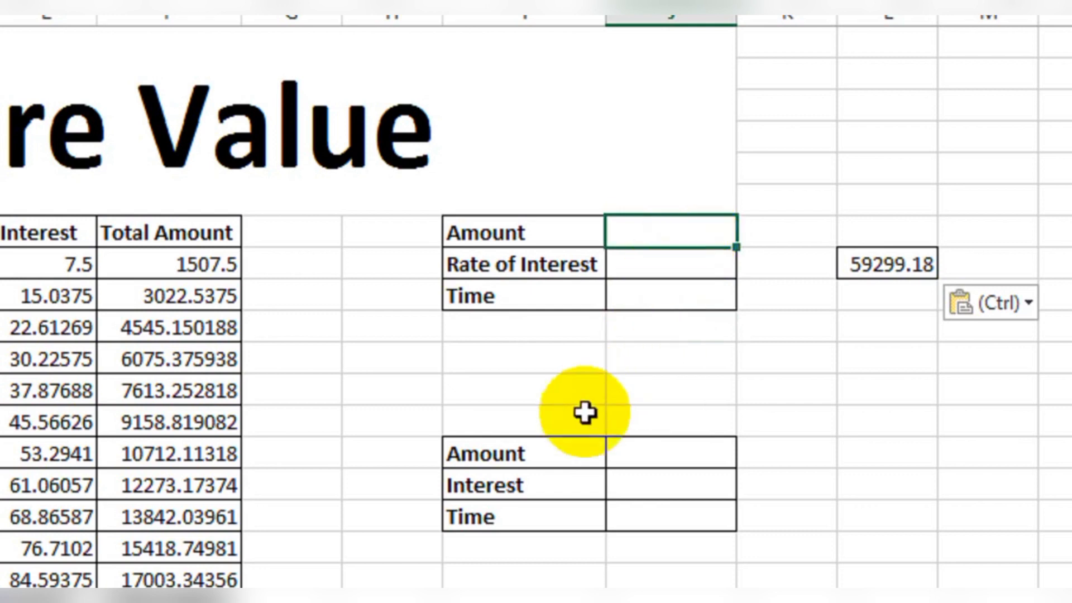
pyautogui.click(638, 270)
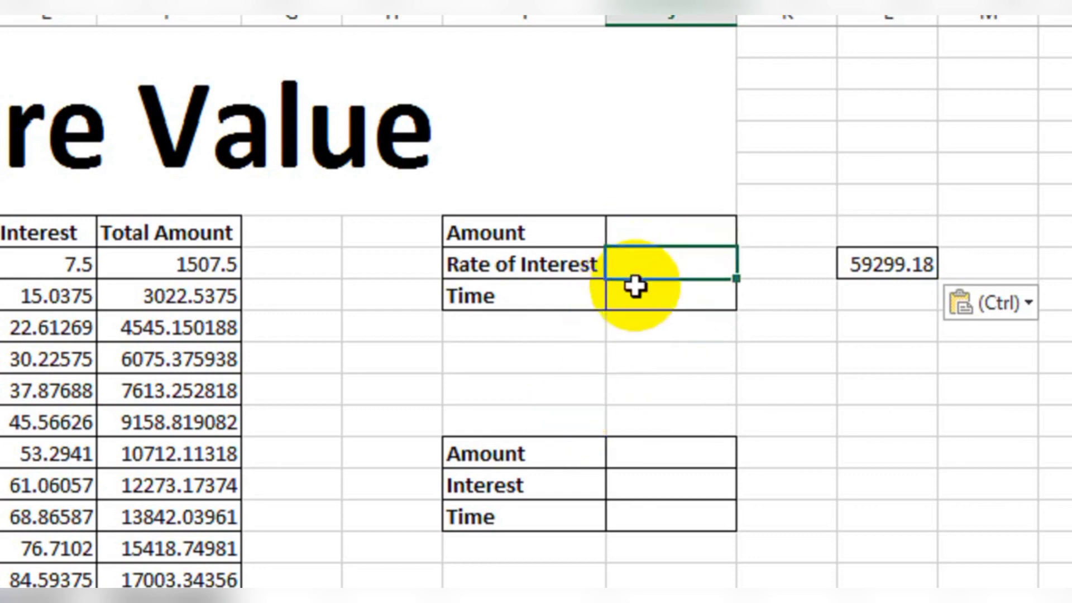
pyautogui.click(637, 296)
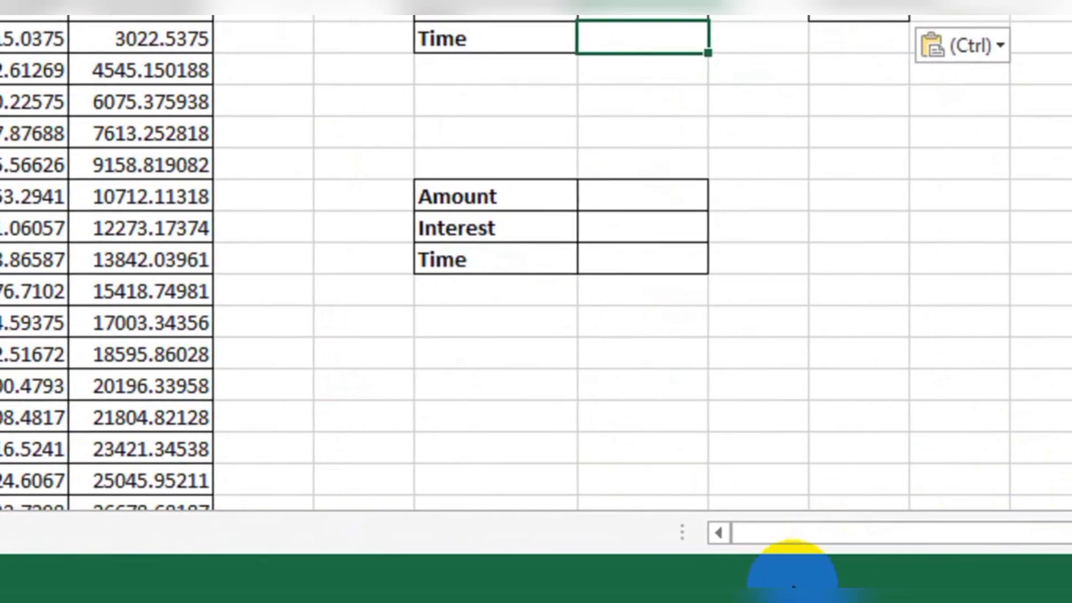
# Fill the first input table in J7:J9 with Amount 1500, Rate of Interest 6% and Time 36
pyautogui.click(795, 595)
pyautogui.click(618, 178)
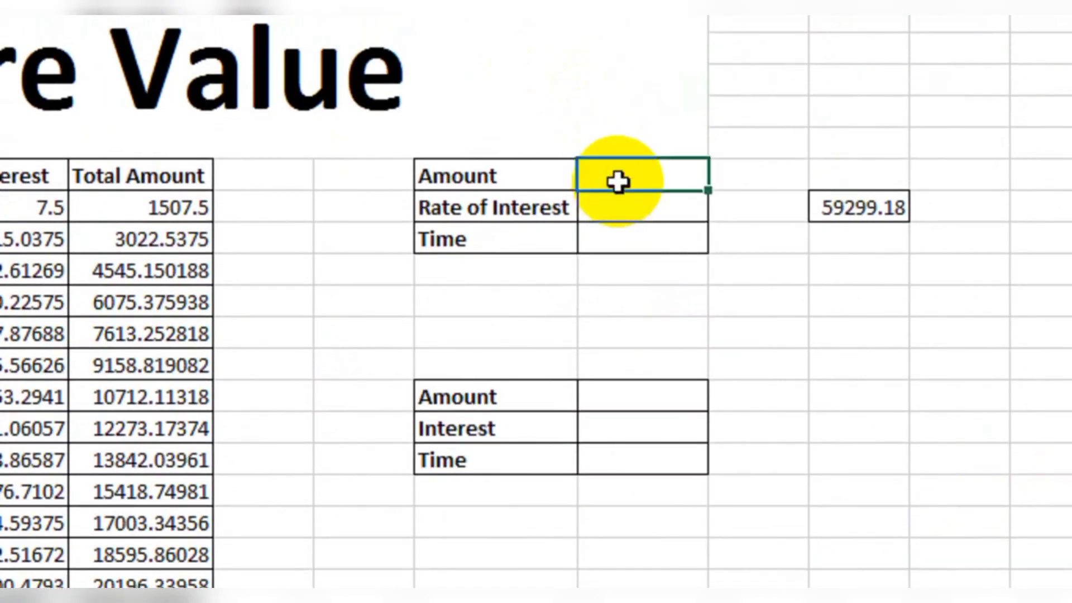
pyautogui.write('15')
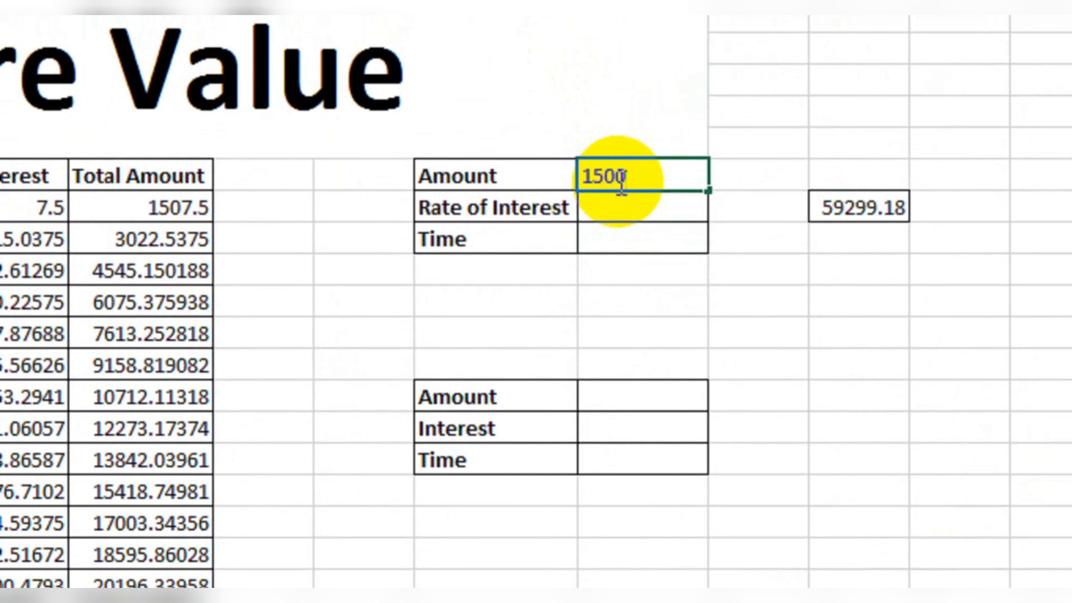
pyautogui.write('00')
pyautogui.press('Return')
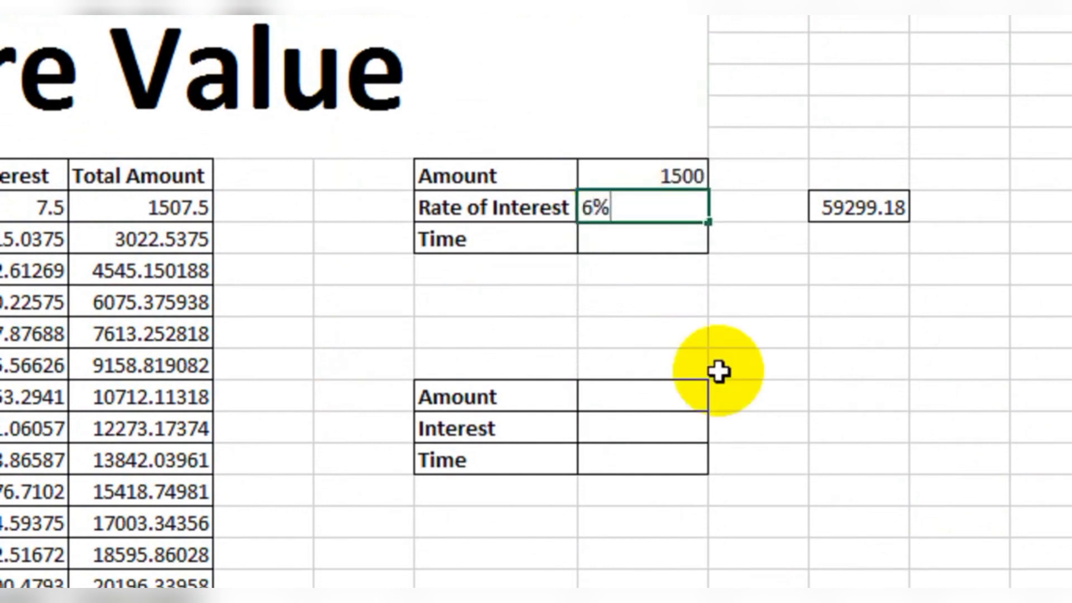
pyautogui.write('6%')
pyautogui.press('Return')
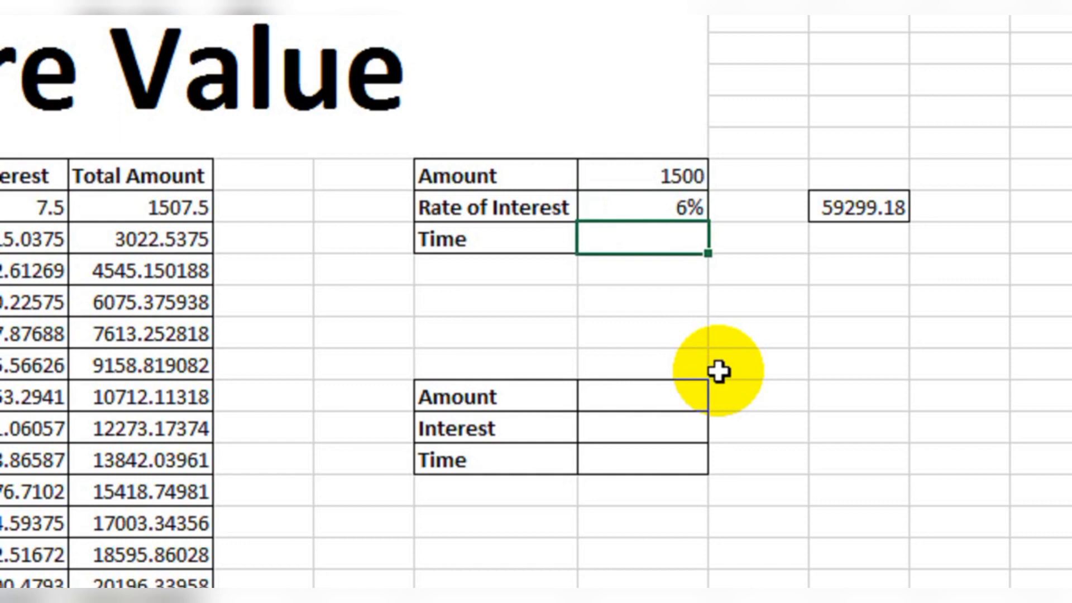
pyautogui.press('Return')
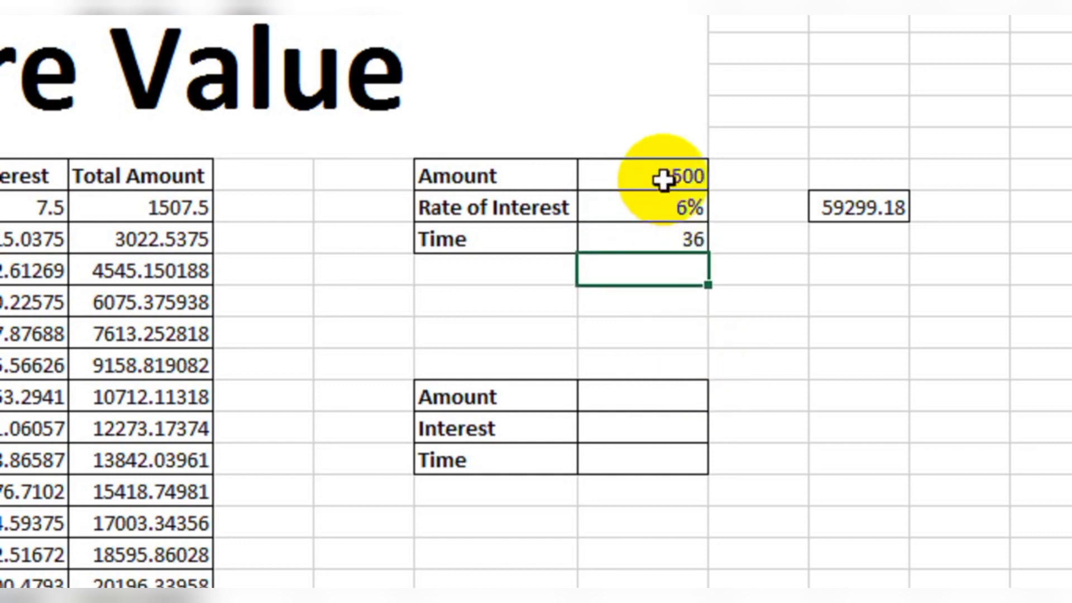
# Copy the amount, rate and time values from J7:J9 into the second table's Amount, Interest and Time cells
pyautogui.moveTo(663, 179); pyautogui.dragTo(667, 237)
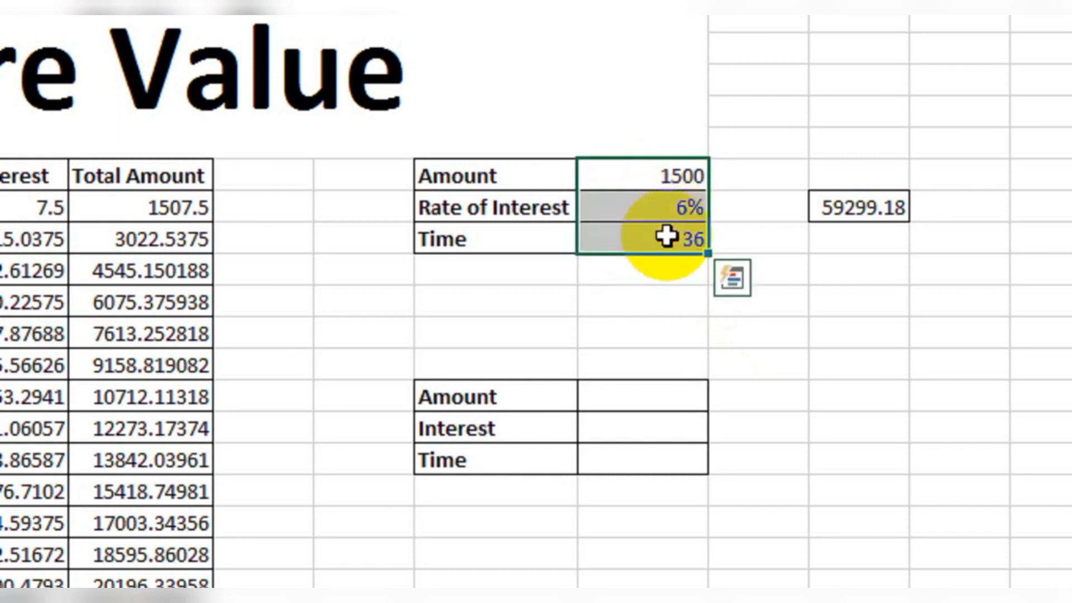
pyautogui.hotkey('ctrl', 'c')
pyautogui.click(663, 390)
pyautogui.hotkey('ctrl', 'v')
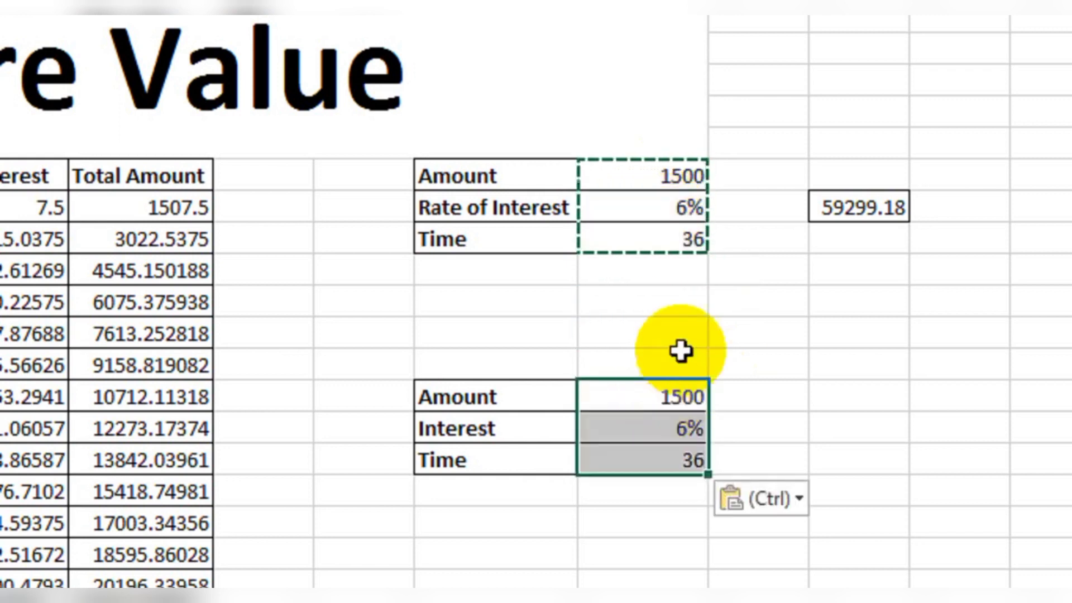
pyautogui.doubleClick(682, 306)
# Enter the formula =FV(J8/12,J9,J7,,1) in J10, below the first input table
pyautogui.click(679, 275)
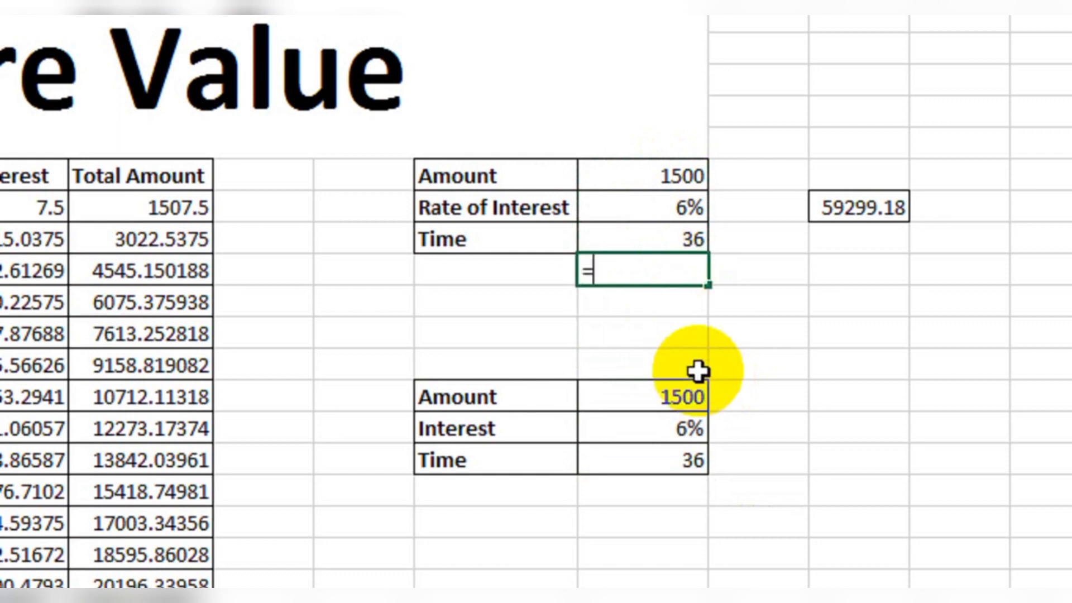
pyautogui.write('=fv')
pyautogui.press('Tab')
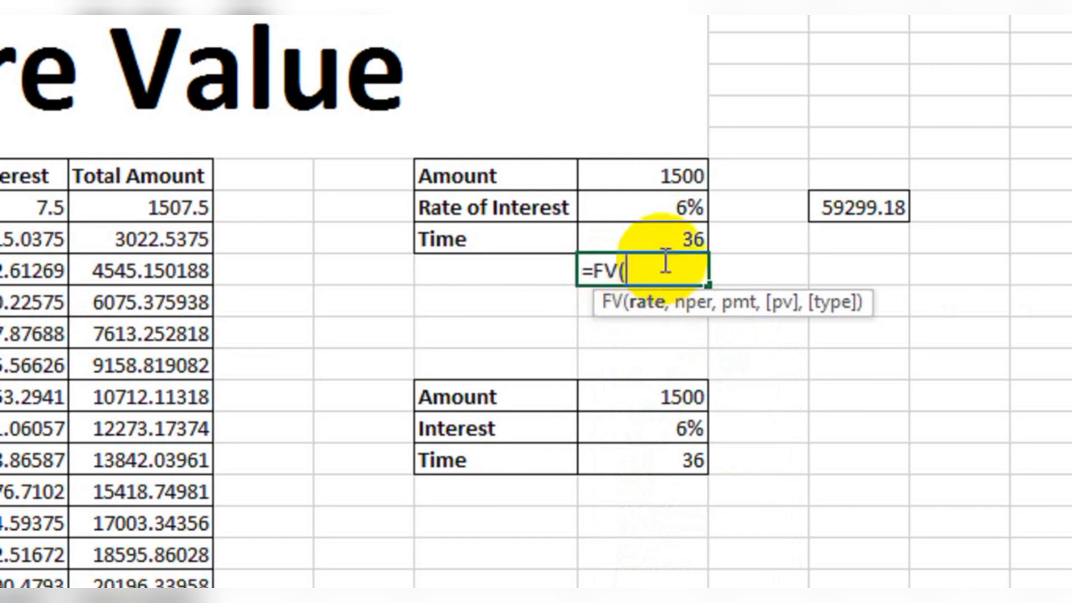
pyautogui.click(663, 213)
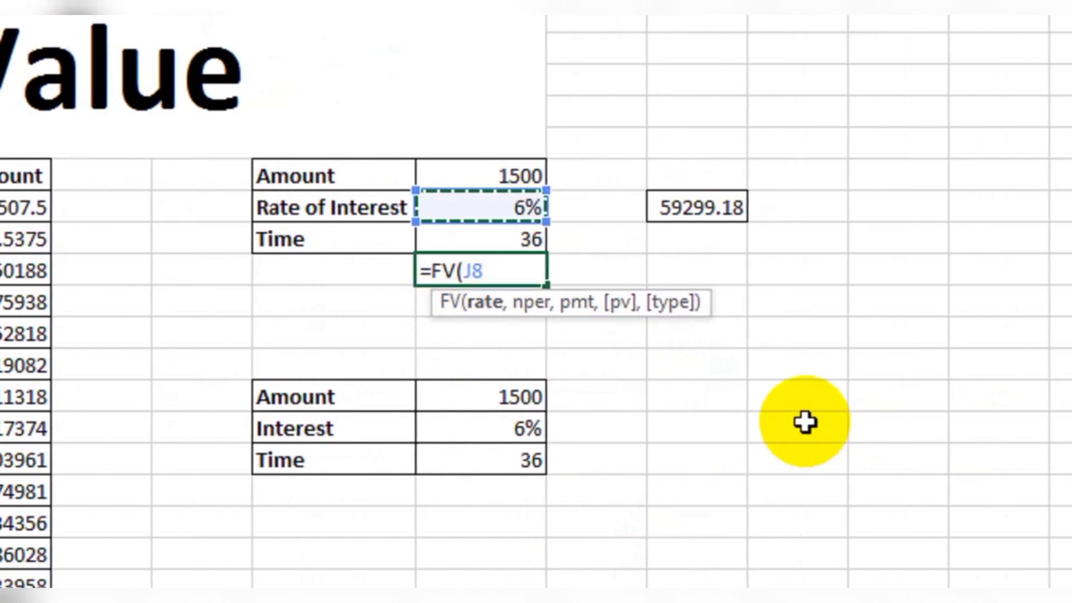
pyautogui.write('/12')
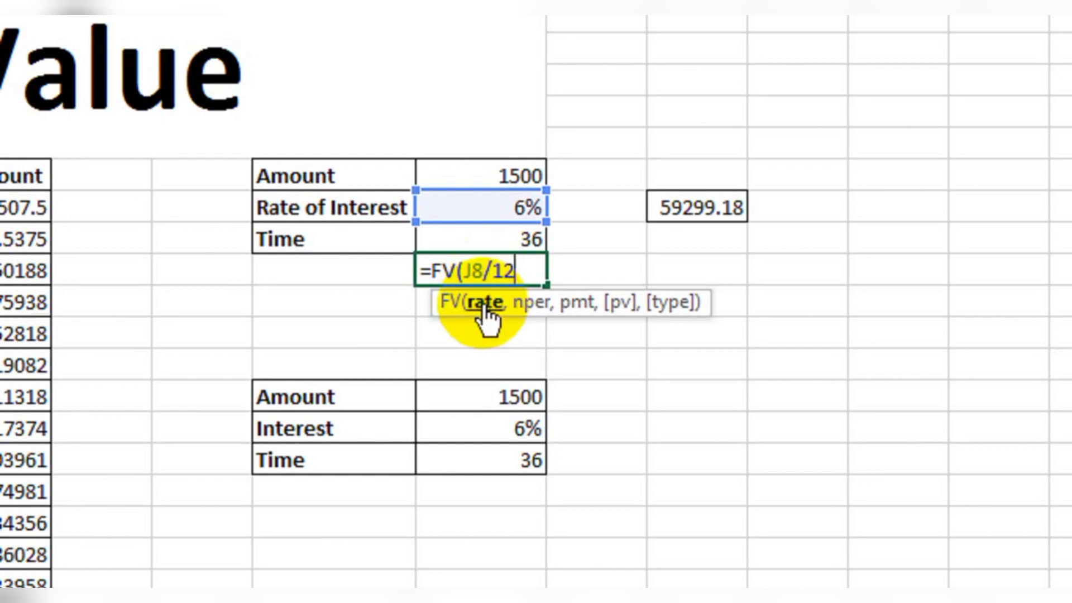
pyautogui.write(',')
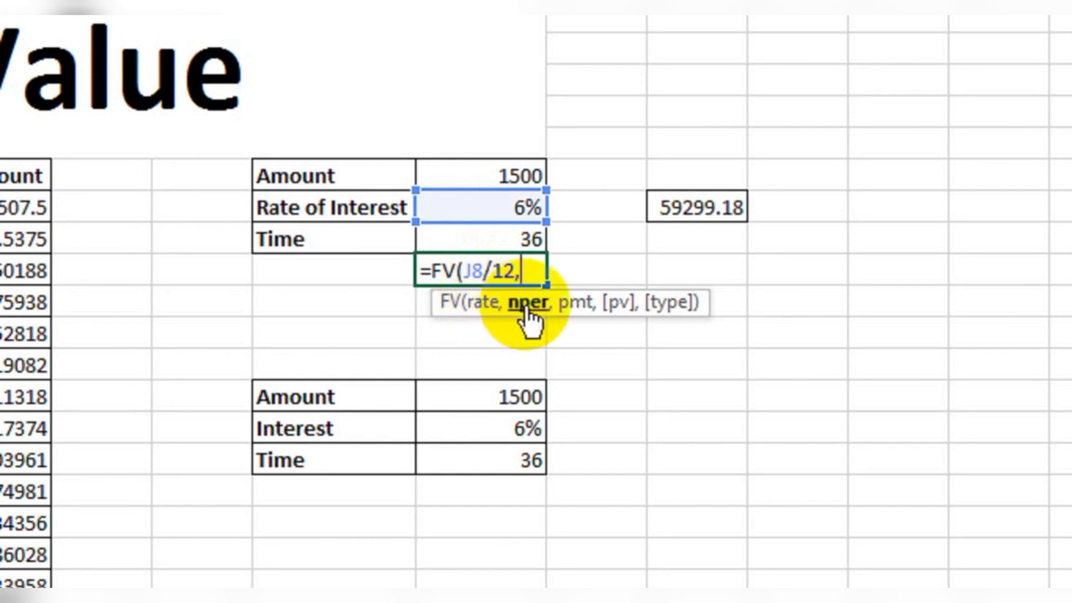
pyautogui.click(503, 238)
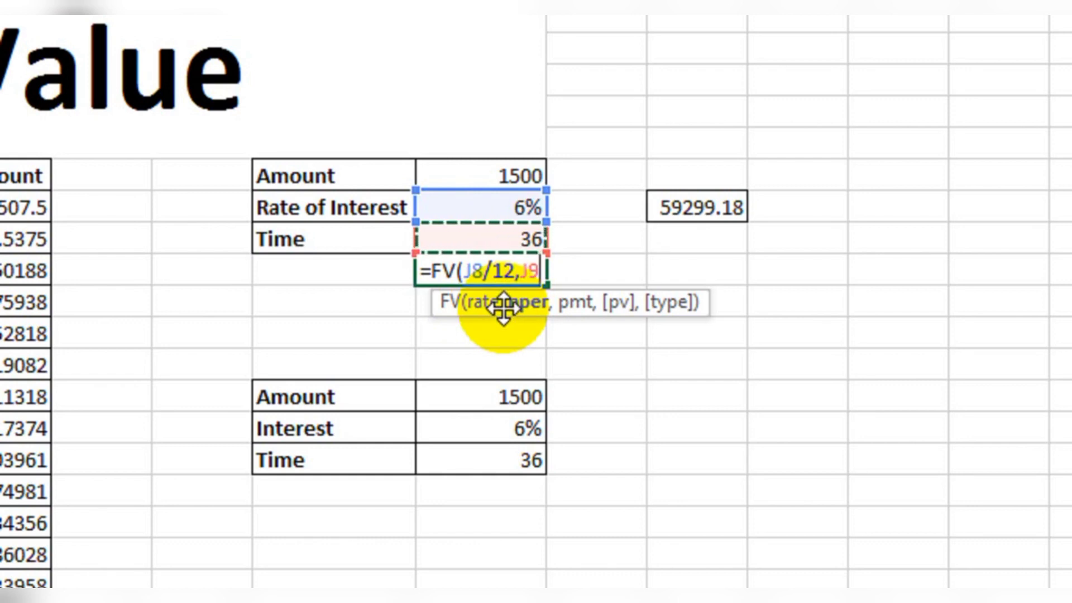
pyautogui.write(',')
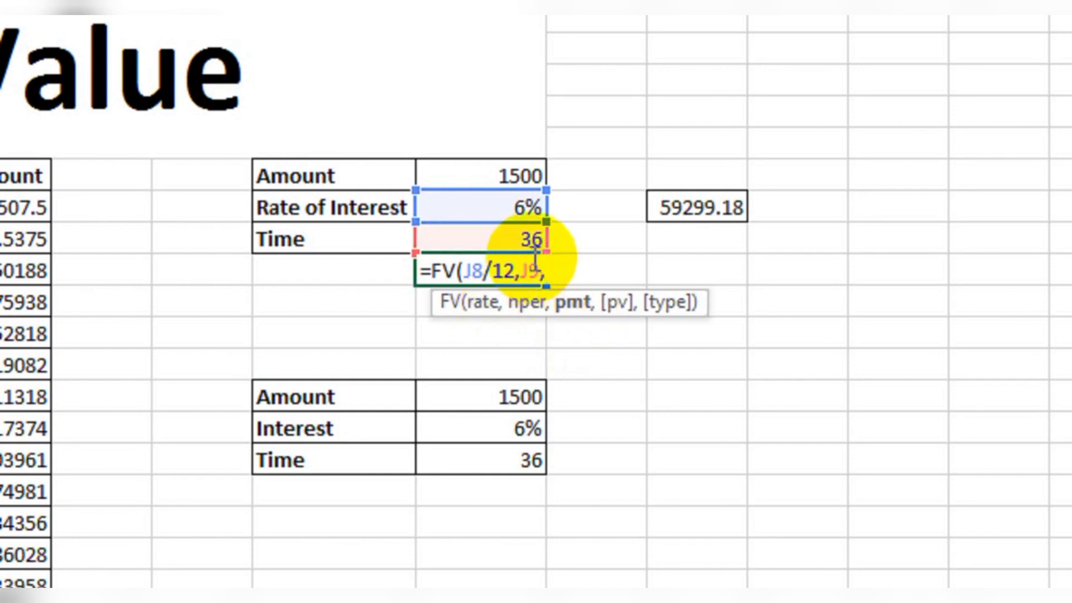
pyautogui.click(468, 175)
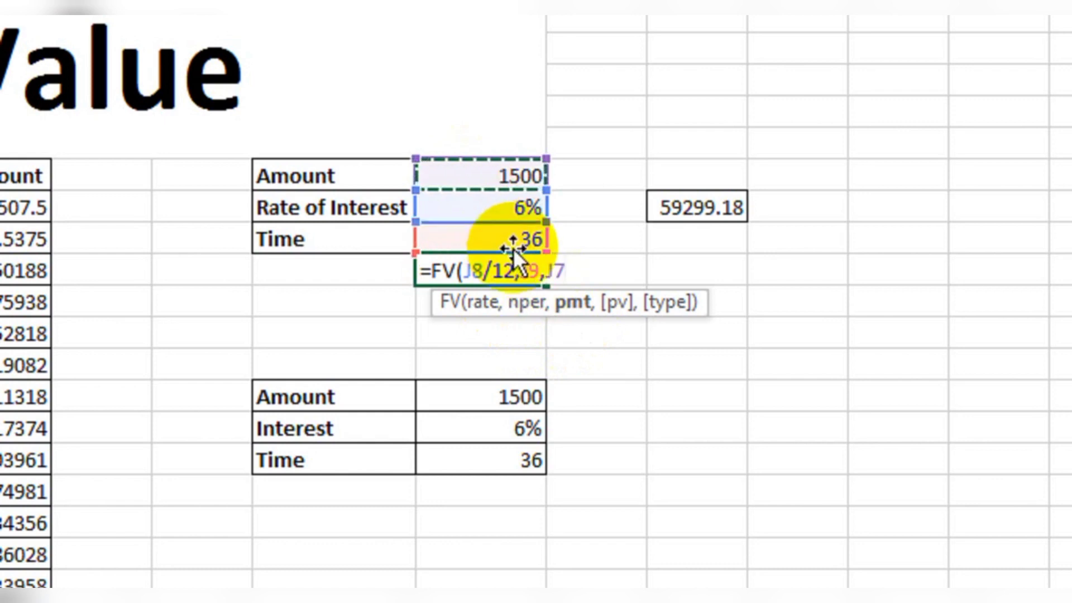
pyautogui.write(',')
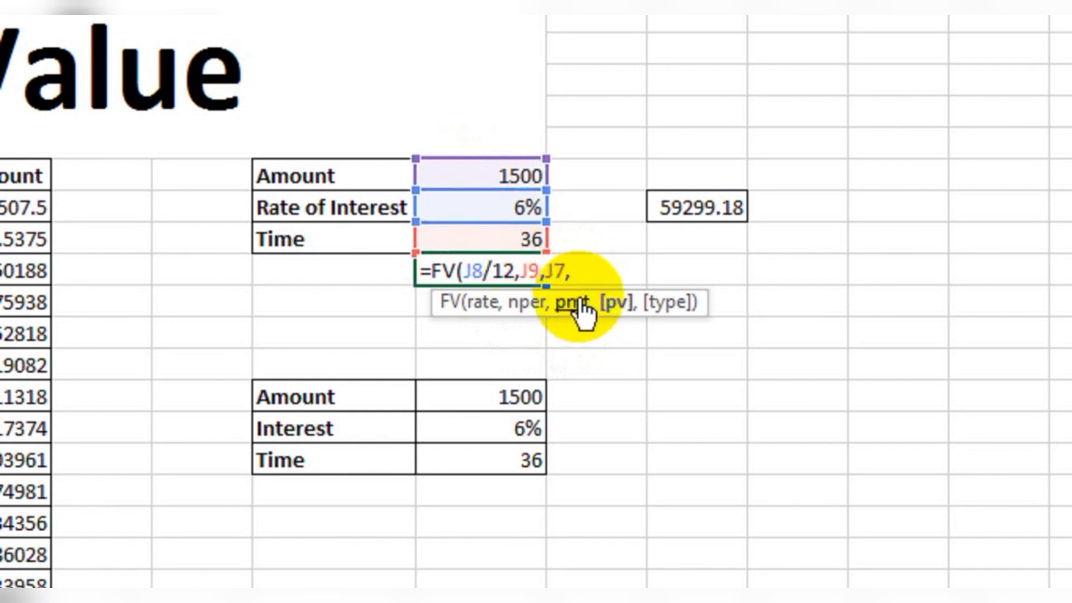
pyautogui.write(',1')
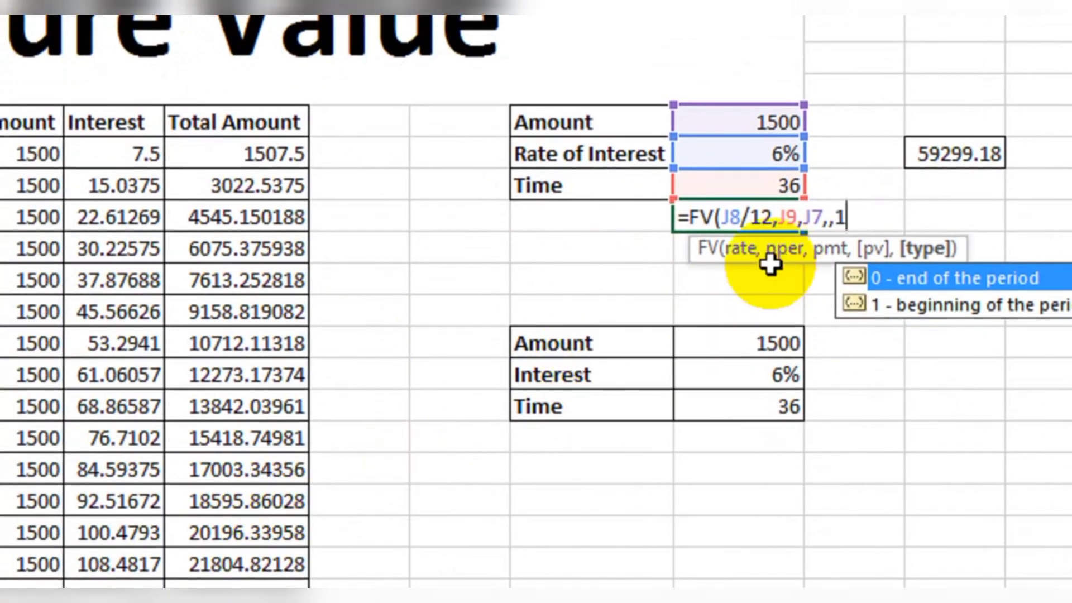
pyautogui.write(')')
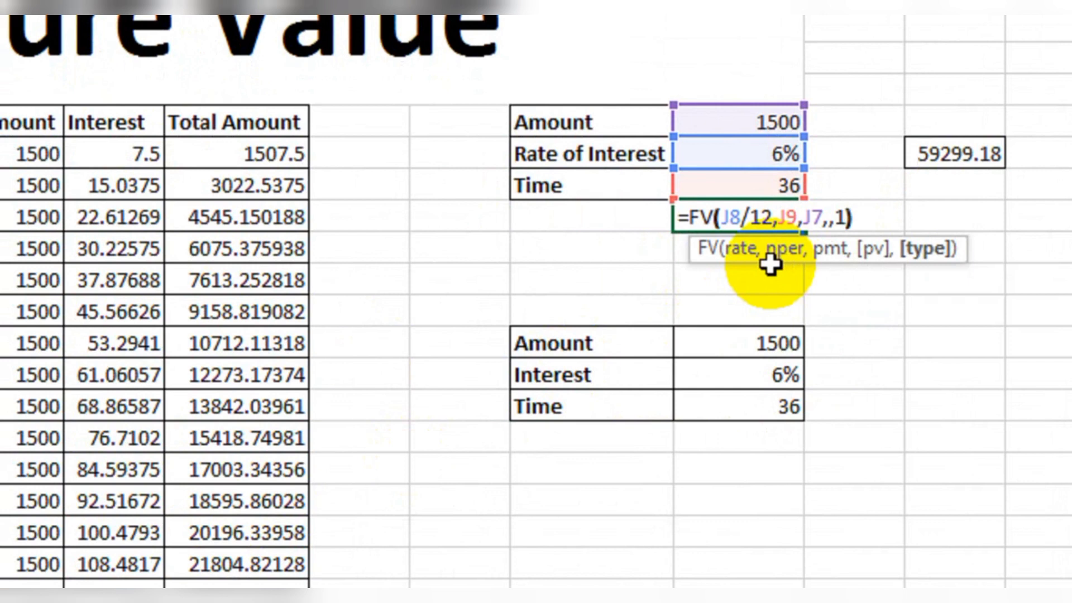
pyautogui.press('Return')
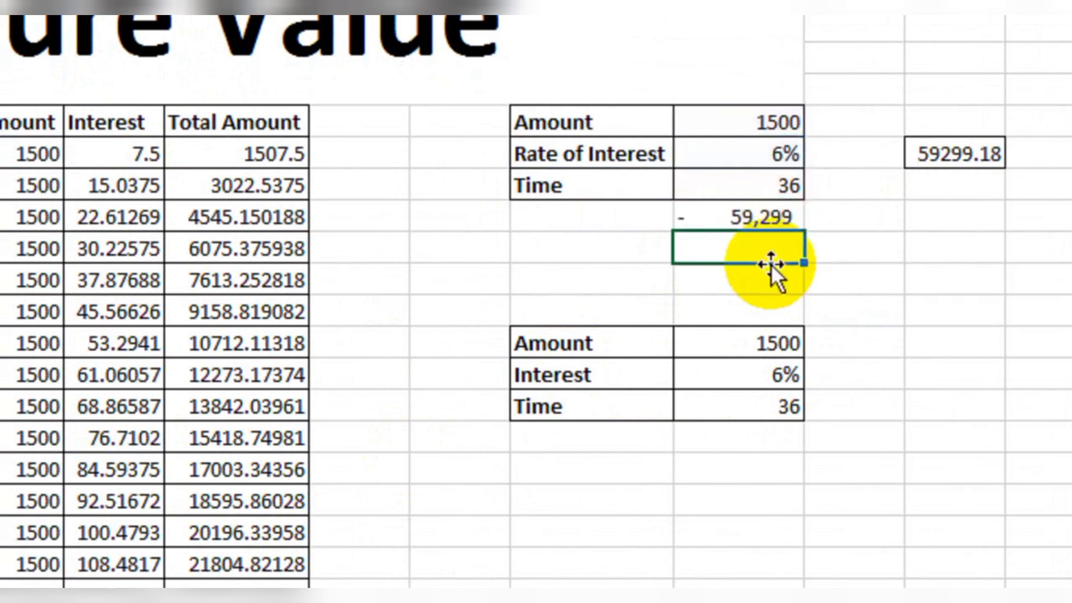
# Put a minus sign before FV in the J10 formula to reverse the result's sign
pyautogui.click(769, 219)
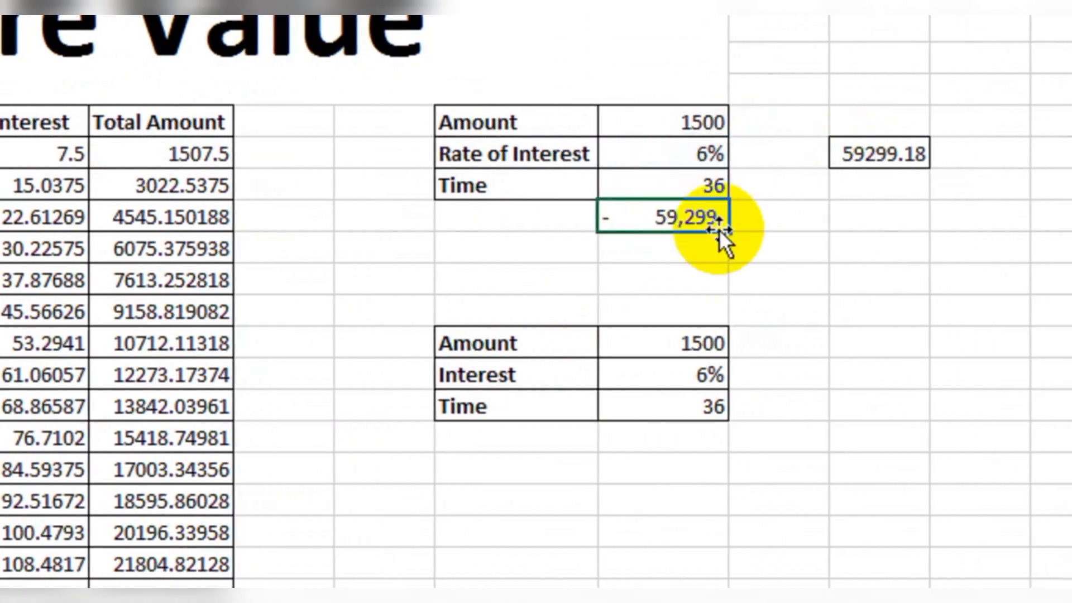
pyautogui.doubleClick(639, 216)
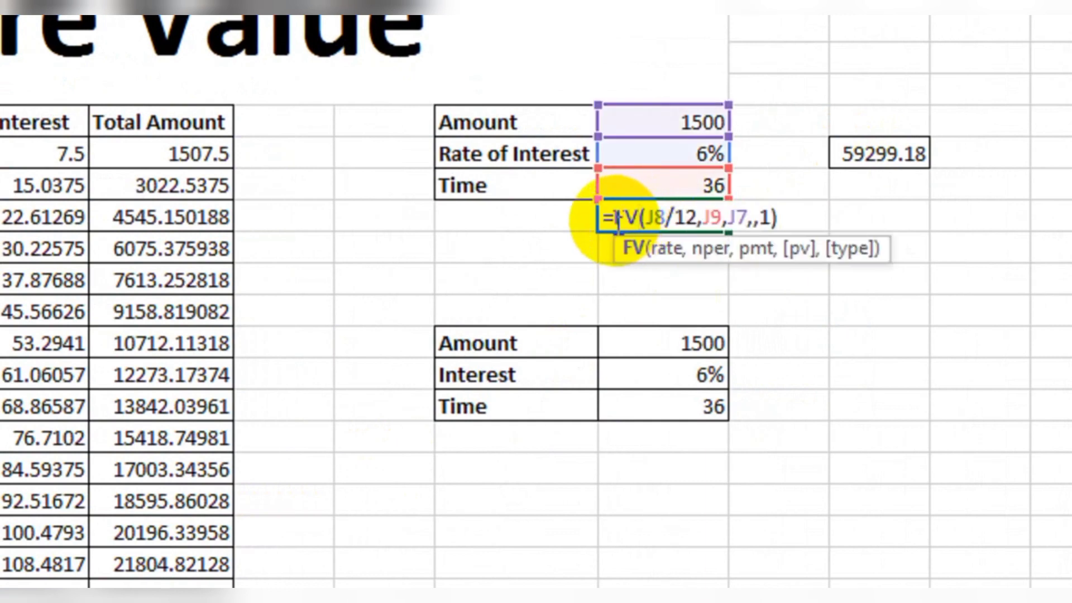
pyautogui.click(614, 217)
pyautogui.write('-')
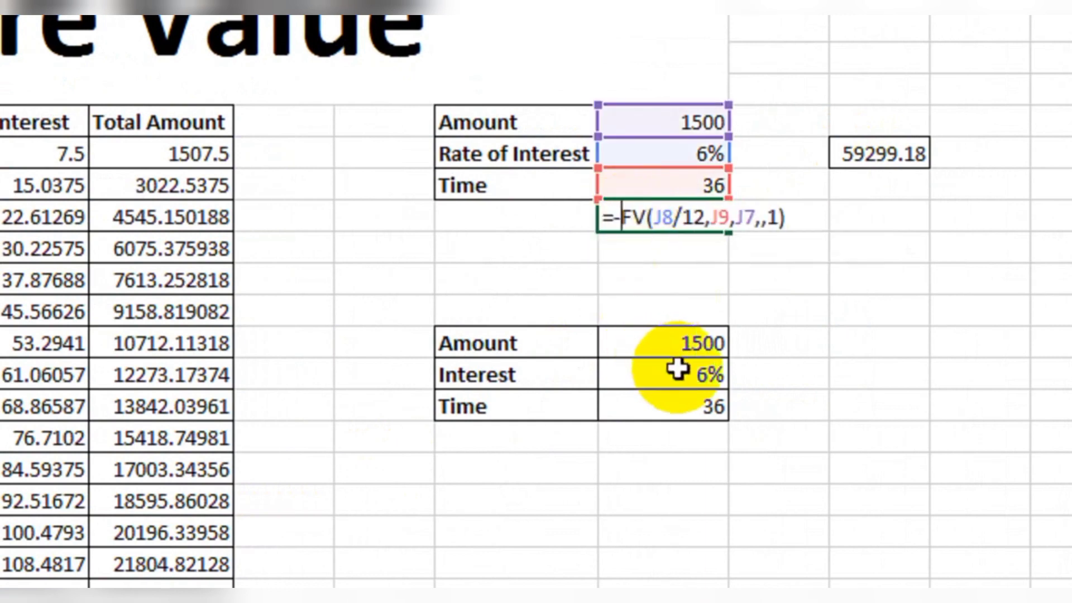
pyautogui.press('Return')
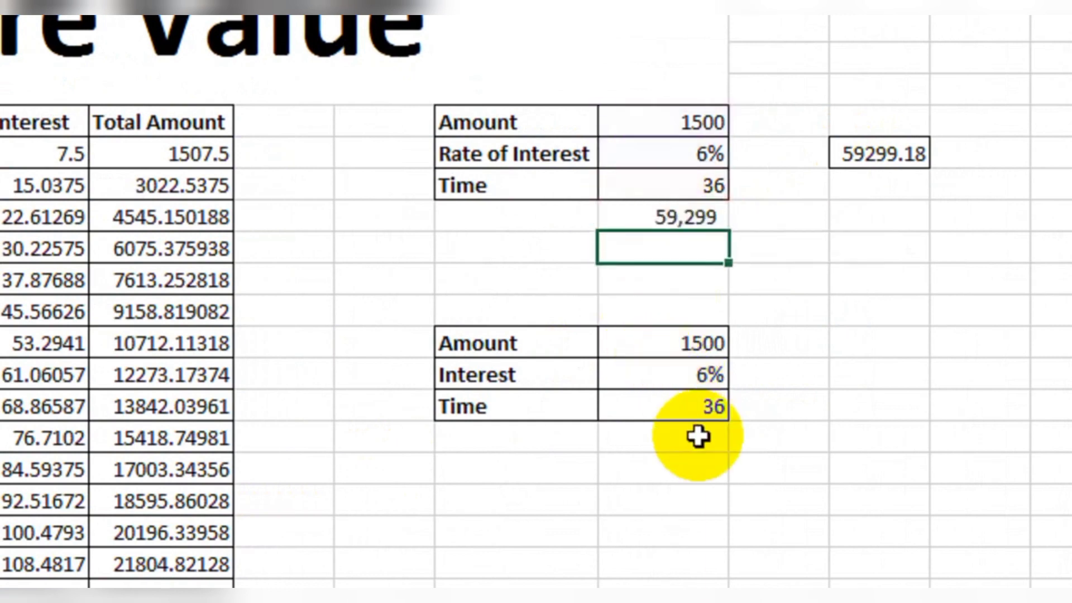
# Compare the FV result in J10 with the pasted total in L8, and review the first table's inputs against the monthly schedule
pyautogui.click(653, 217)
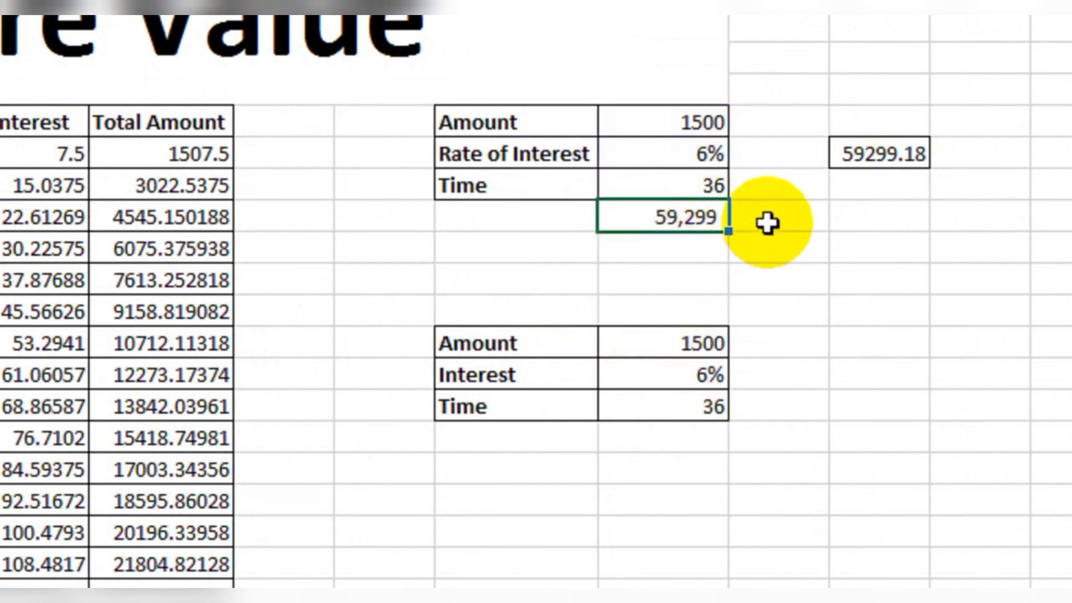
pyautogui.click(861, 159)
pyautogui.click(691, 226)
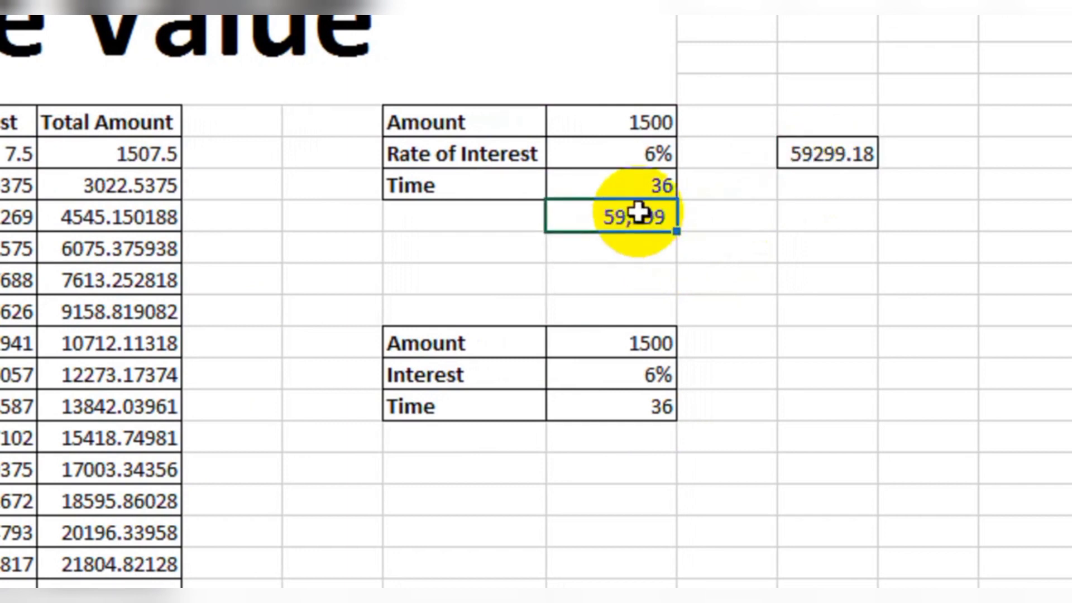
pyautogui.scroll(1, 625, 160)
pyautogui.click(616, 156)
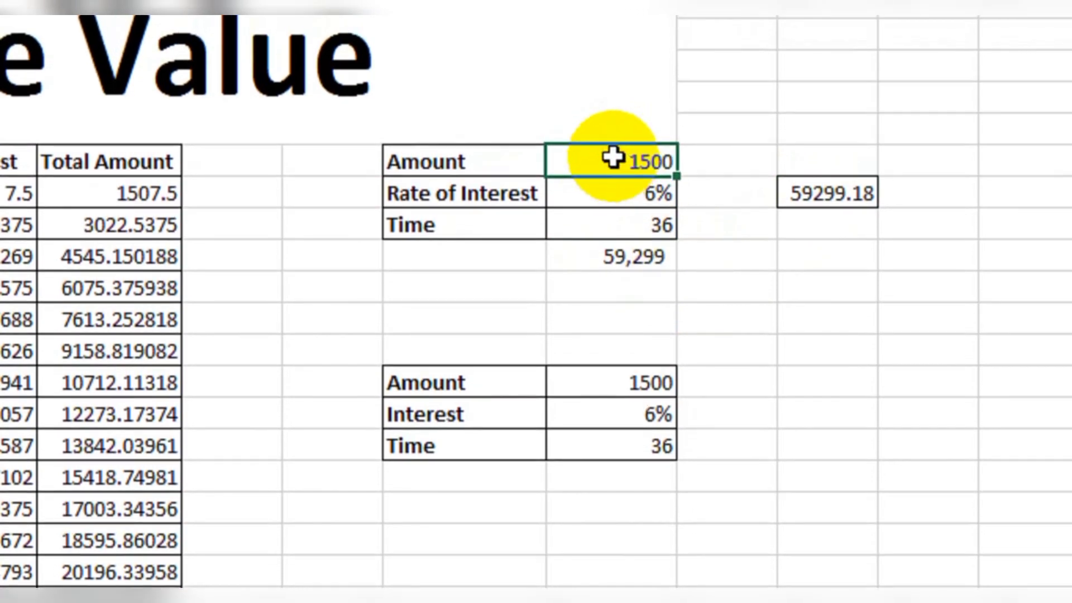
pyautogui.click(607, 192)
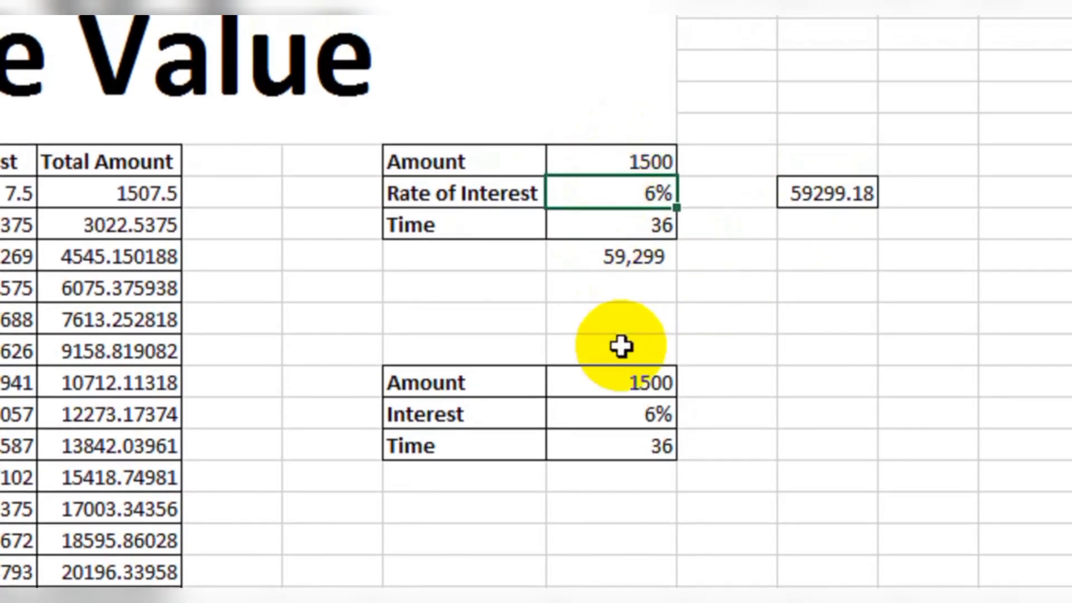
pyautogui.click(629, 262)
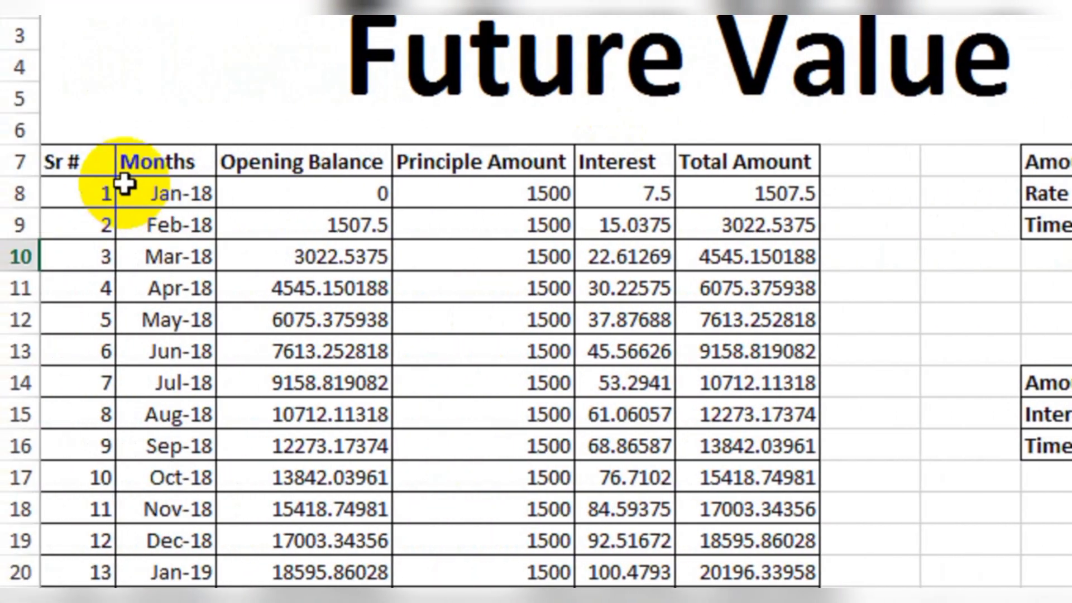
pyautogui.moveTo(124, 185); pyautogui.dragTo(741, 308)
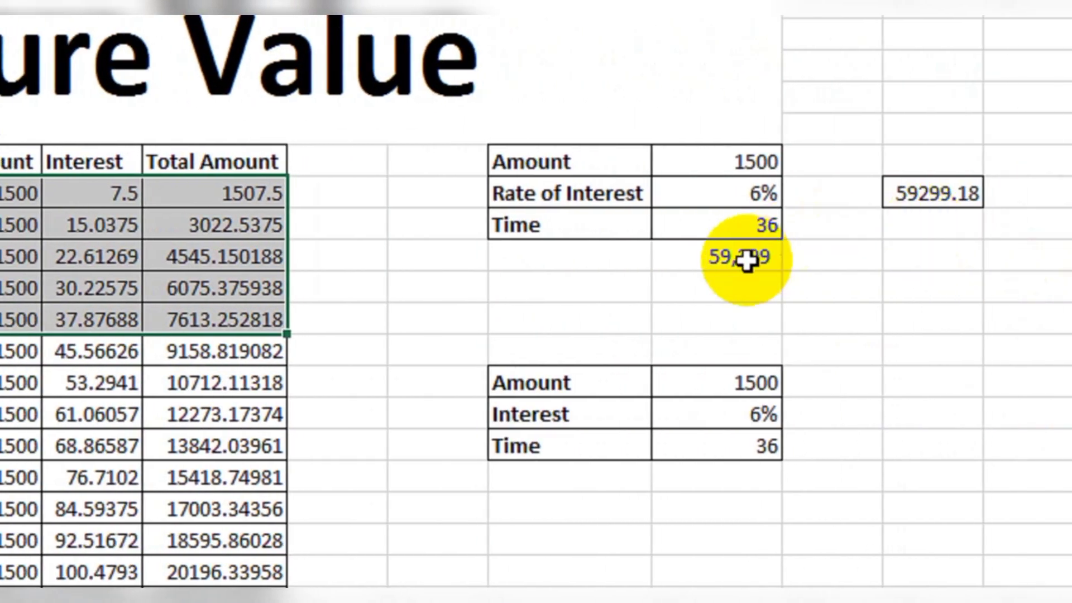
pyautogui.click(746, 260)
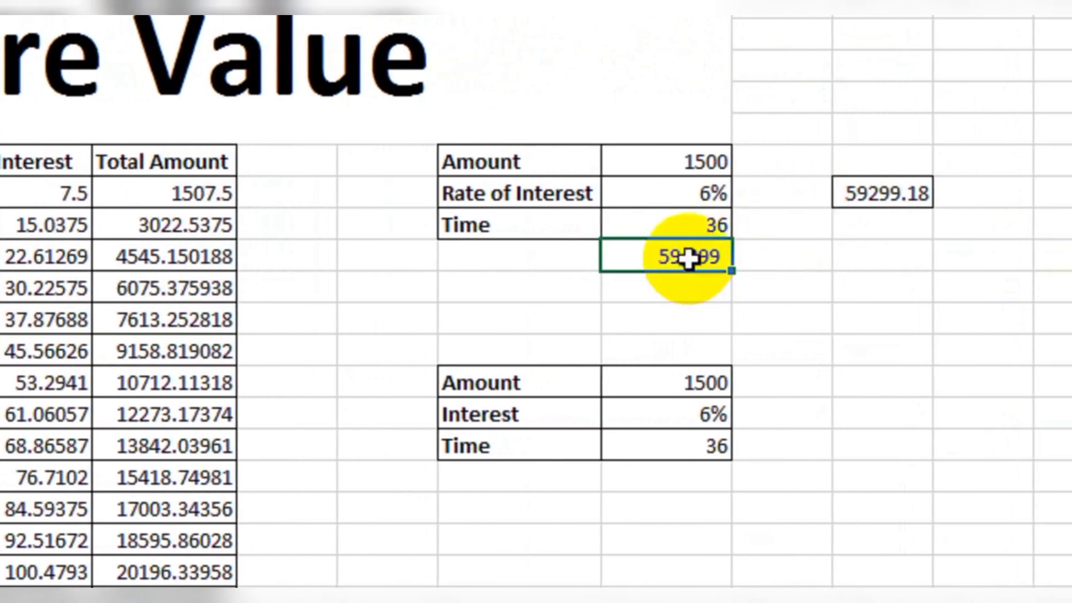
pyautogui.click(660, 224)
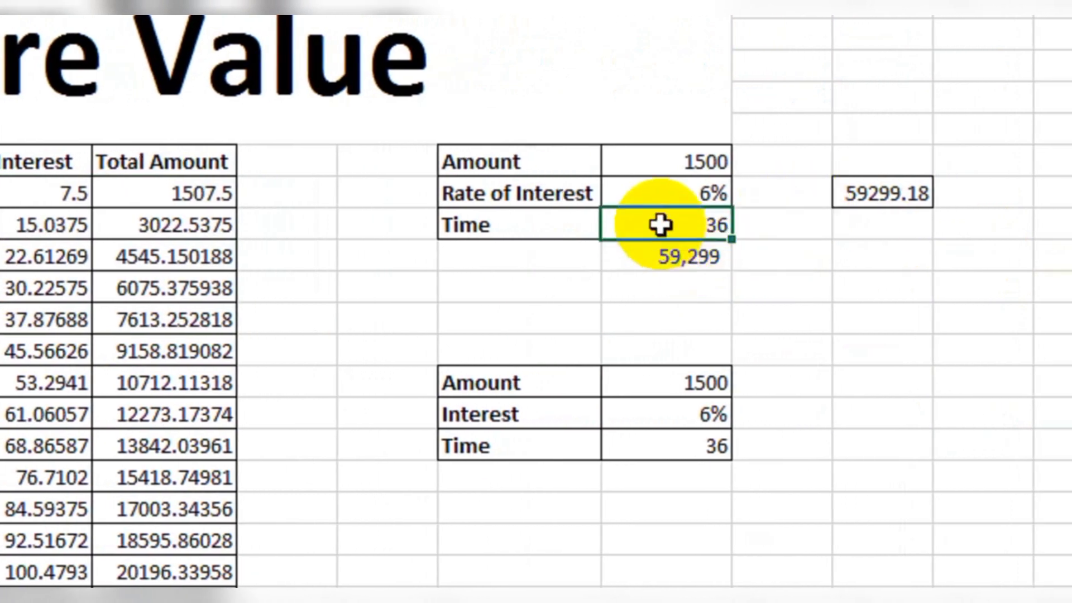
pyautogui.click(664, 263)
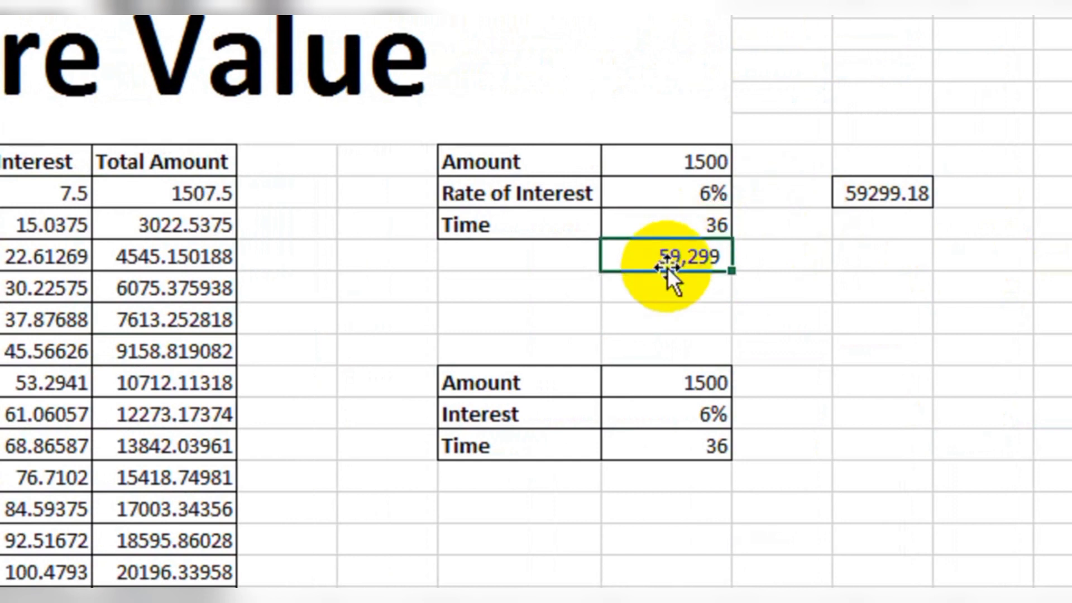
pyautogui.moveTo(519, 169); pyautogui.dragTo(694, 243)
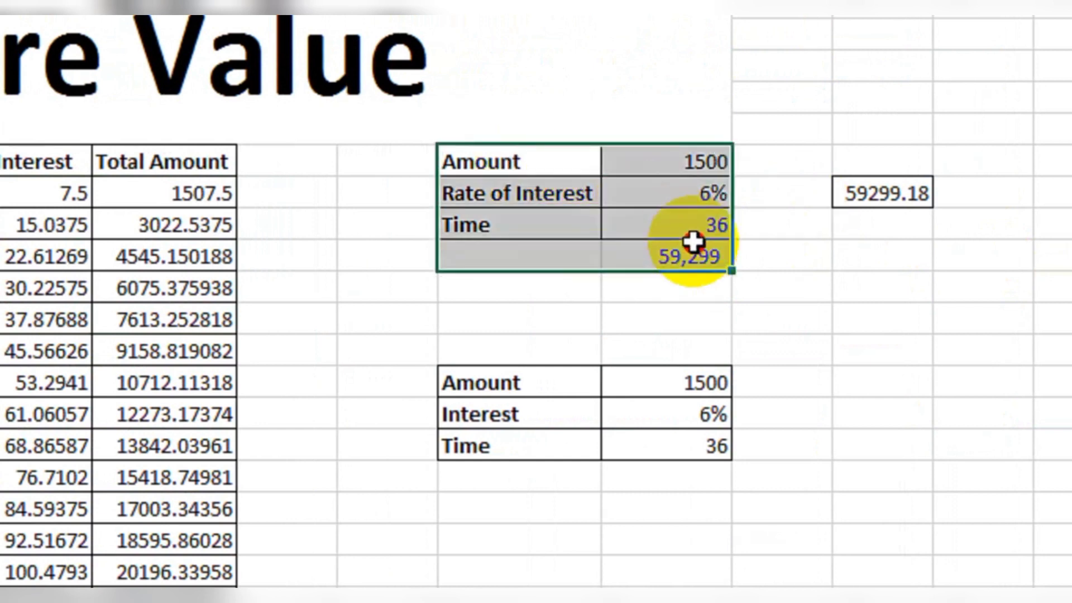
# Go over the Amount, Interest and Time values in the second input table
pyautogui.moveTo(587, 380); pyautogui.dragTo(676, 453)
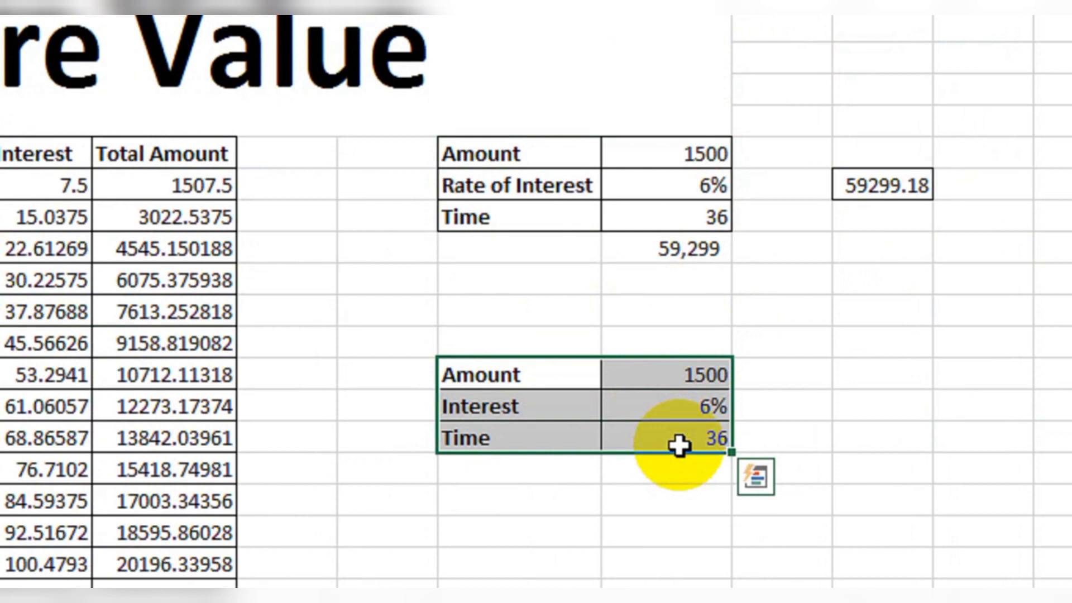
pyautogui.click(685, 385)
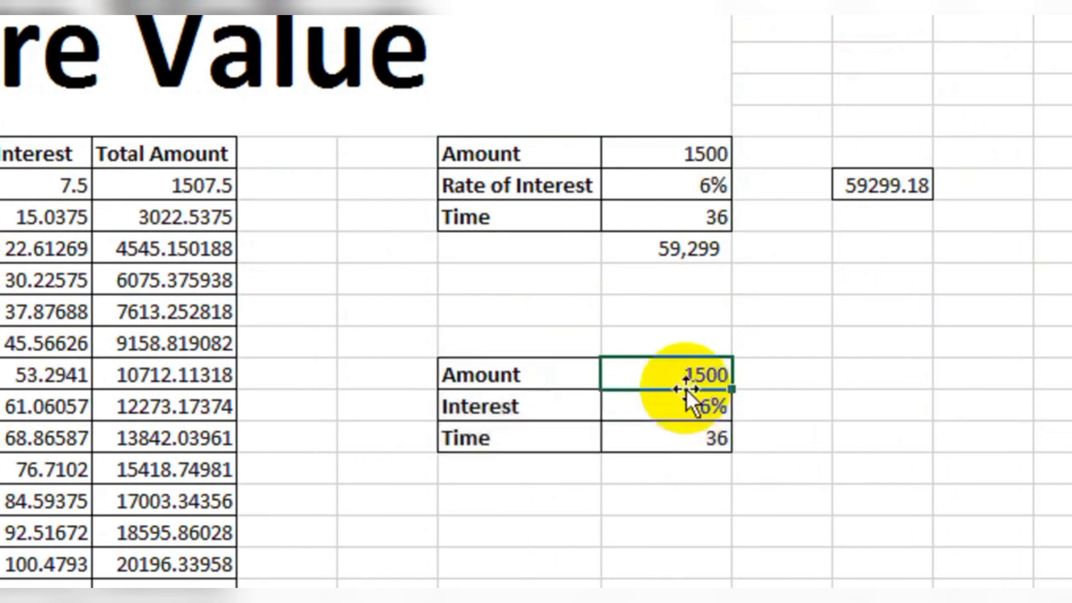
pyautogui.click(646, 412)
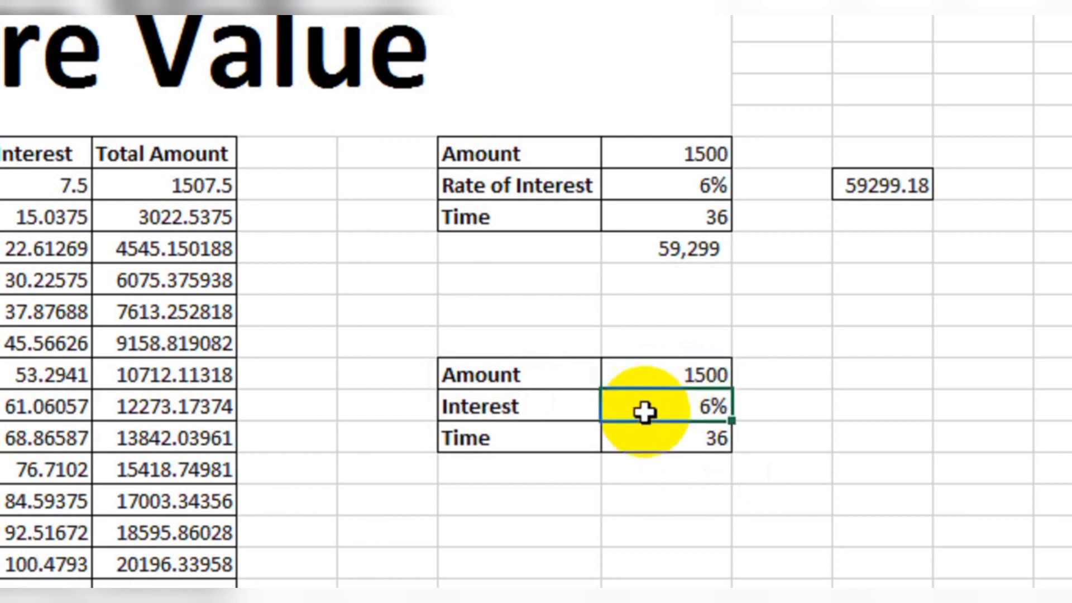
pyautogui.click(643, 446)
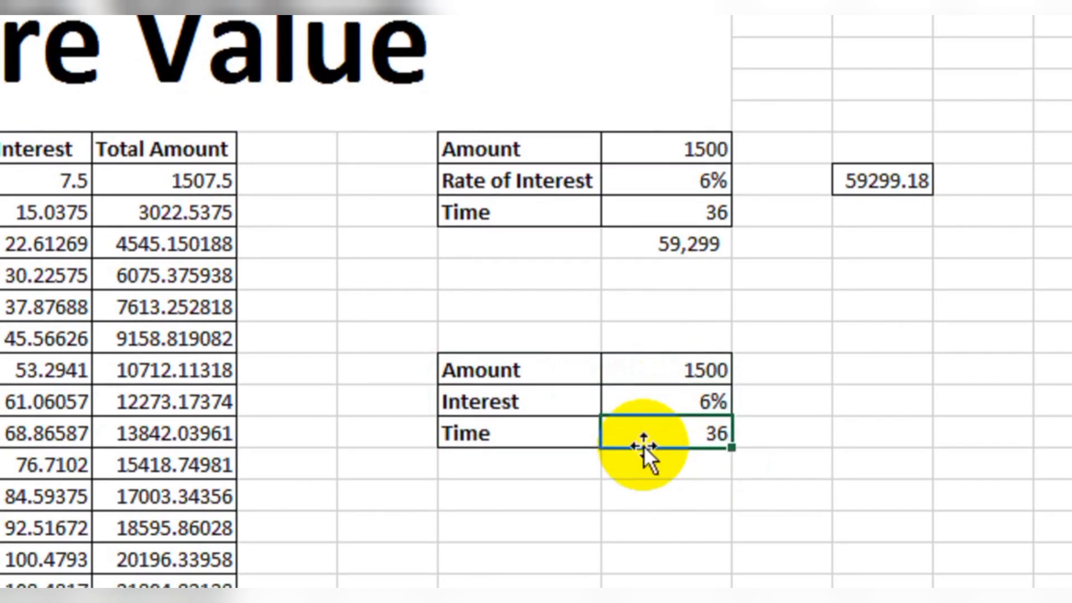
pyautogui.click(653, 376)
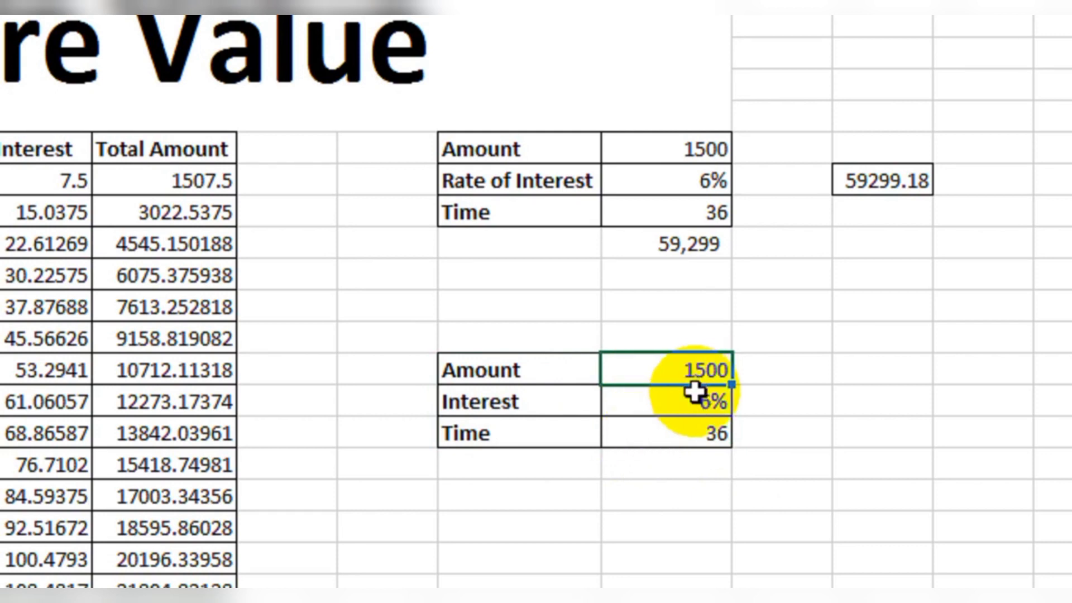
pyautogui.click(685, 411)
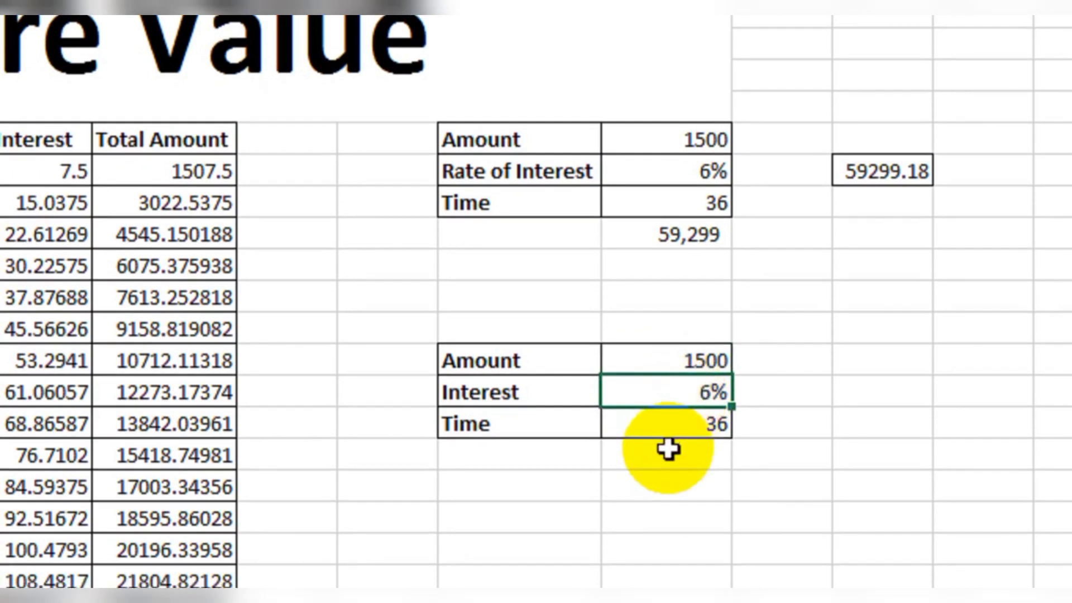
# Build the formula =FV(J15,J16,J14,,1) in J17, below the second input table
pyautogui.click(670, 462)
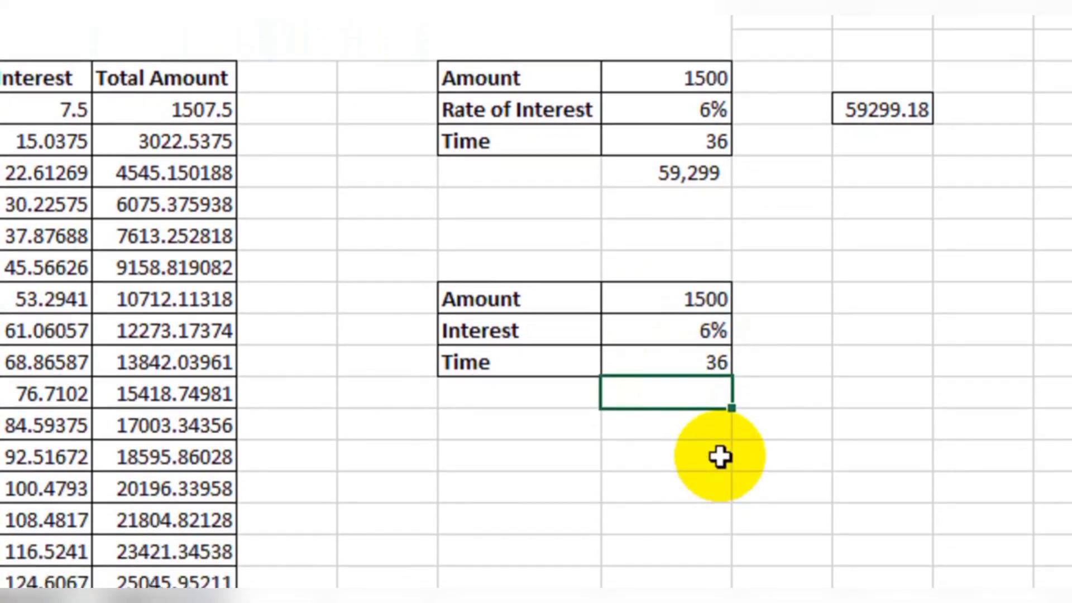
pyautogui.write('=FV(')
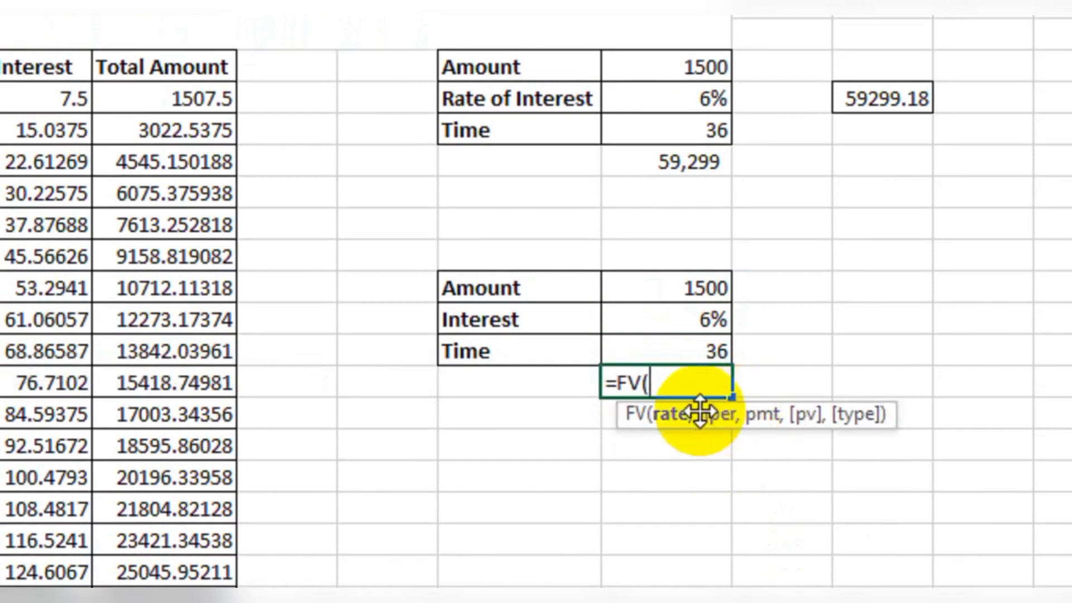
pyautogui.click(656, 316)
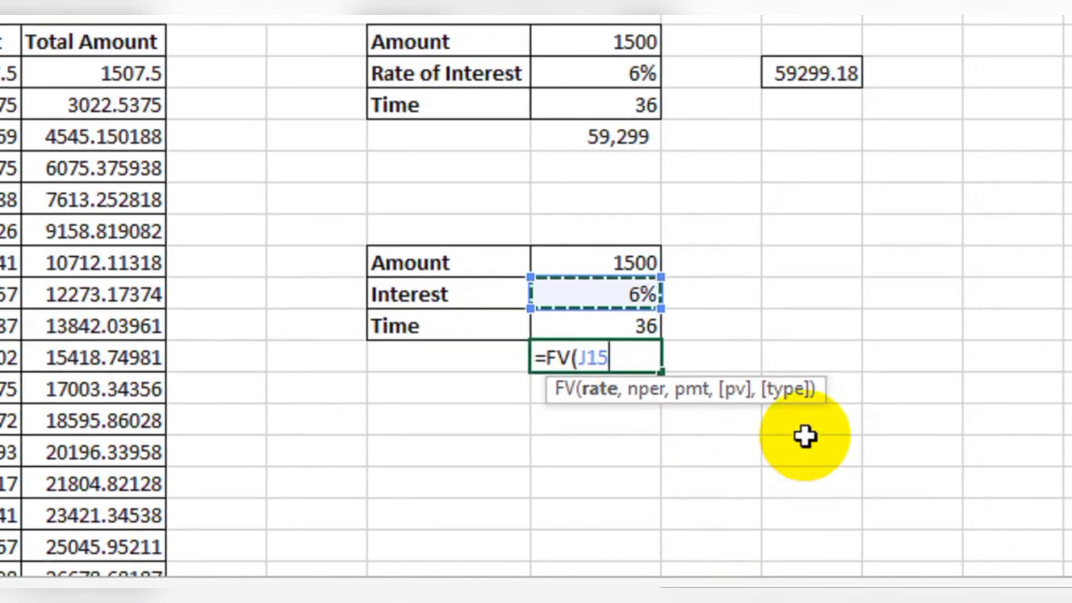
pyautogui.write(',')
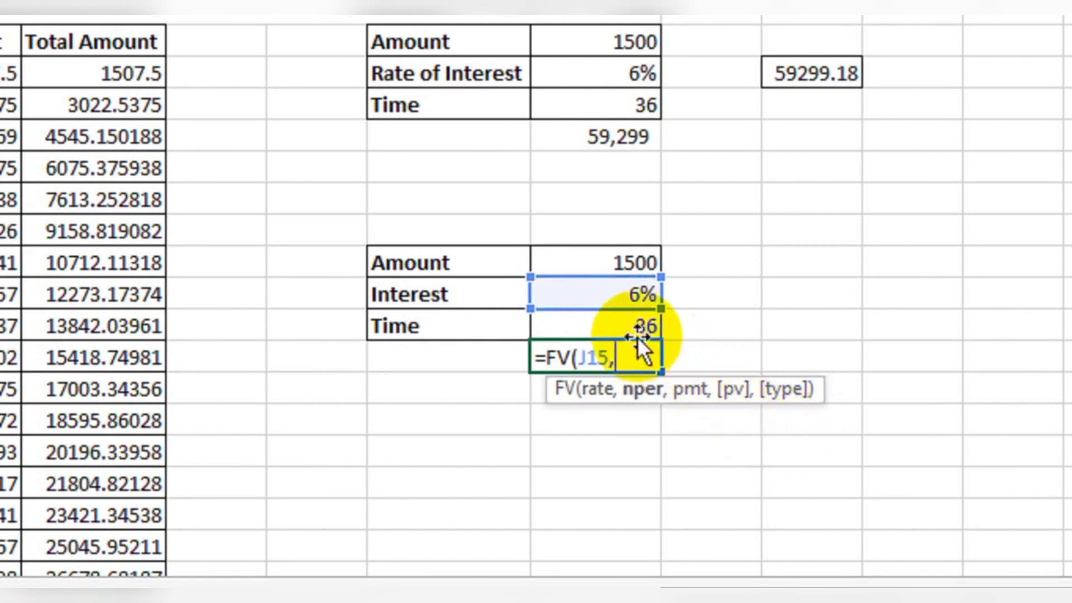
pyautogui.click(617, 325)
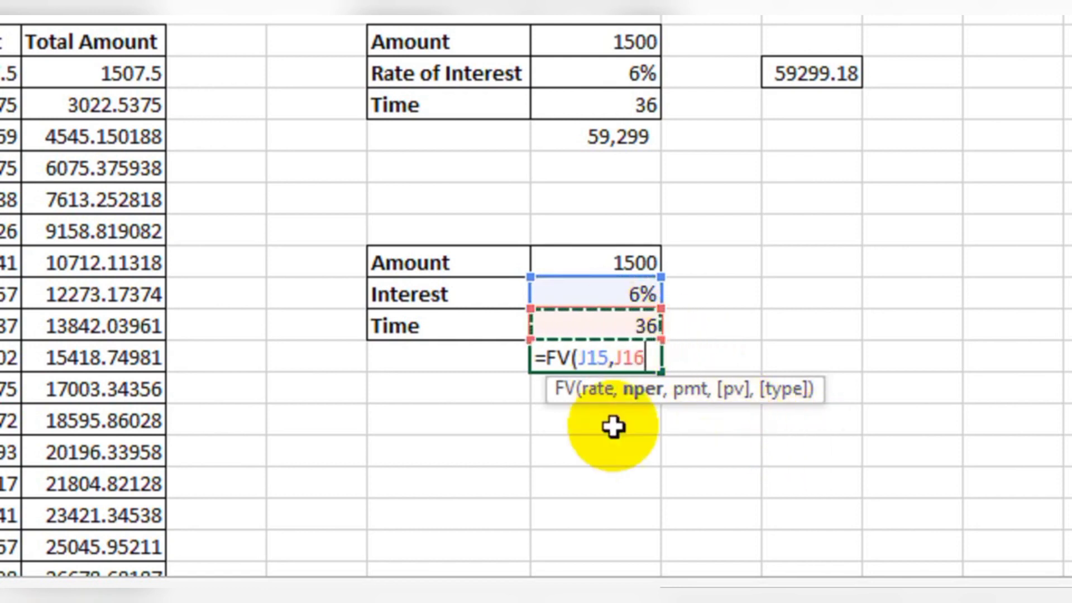
pyautogui.write(',')
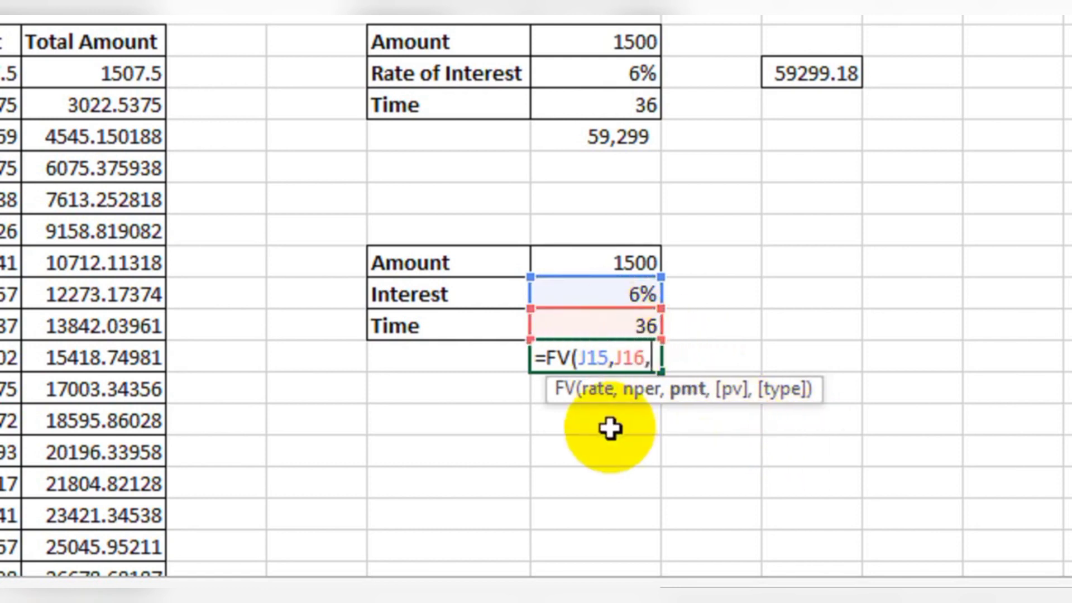
pyautogui.click(580, 265)
pyautogui.write(',')
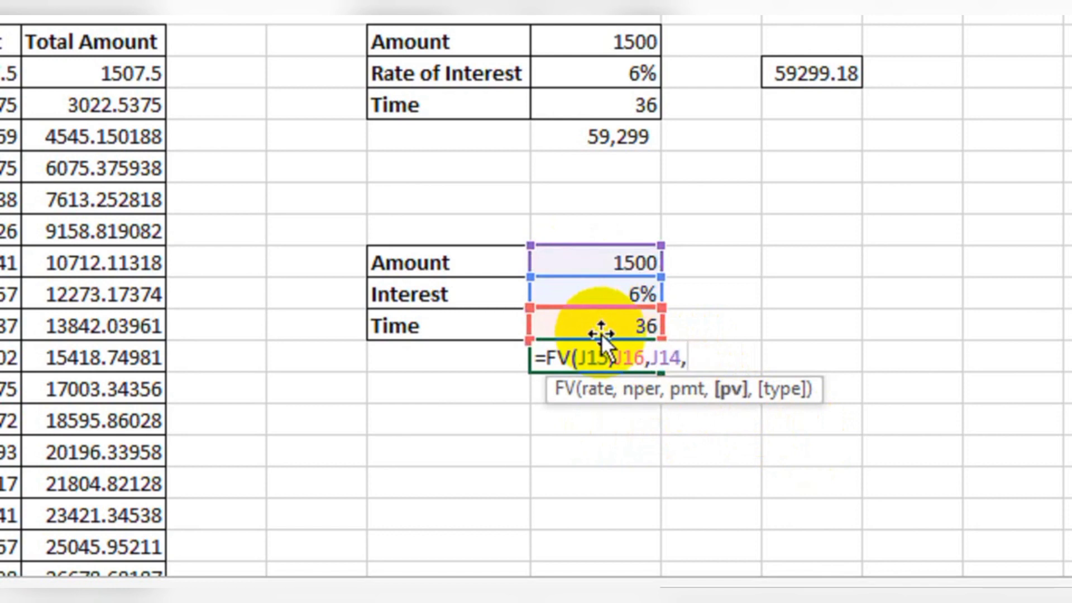
pyautogui.write(',')
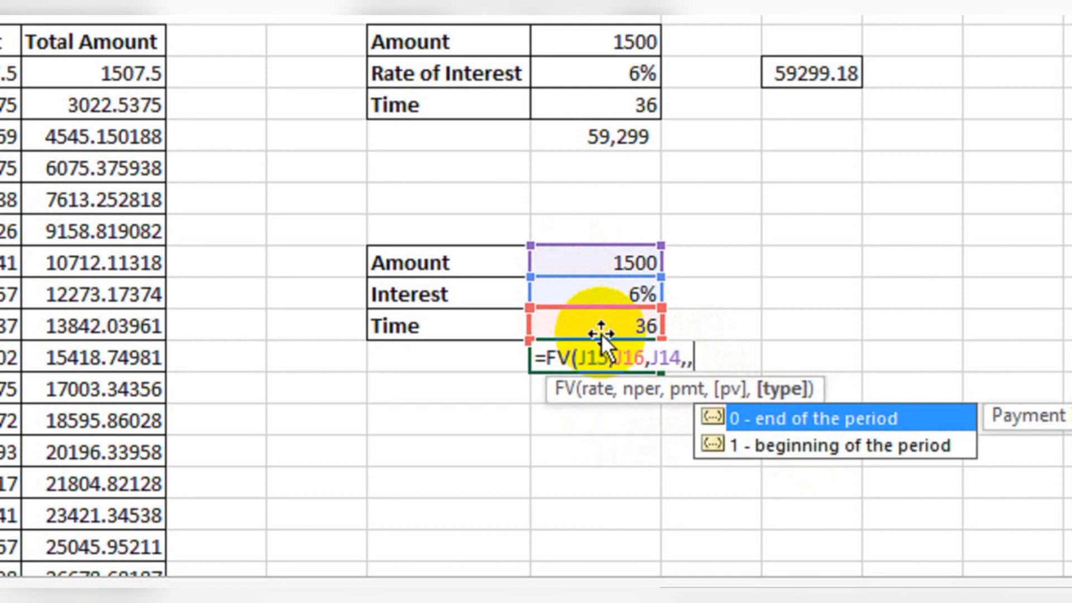
pyautogui.write('1)')
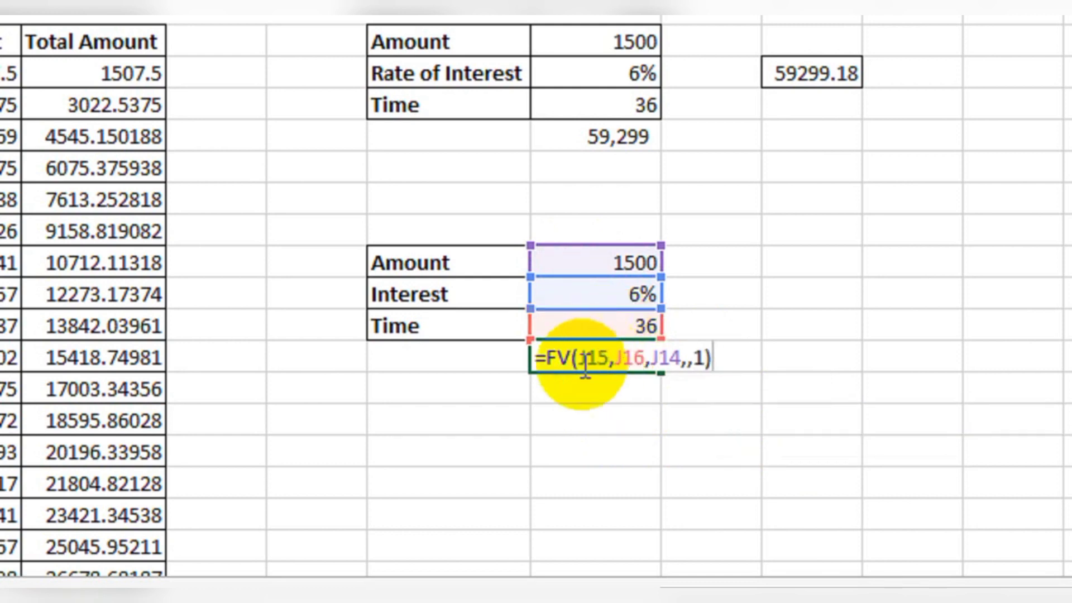
# Put a minus sign before FV in the J17 formula and commit it
pyautogui.click(546, 358)
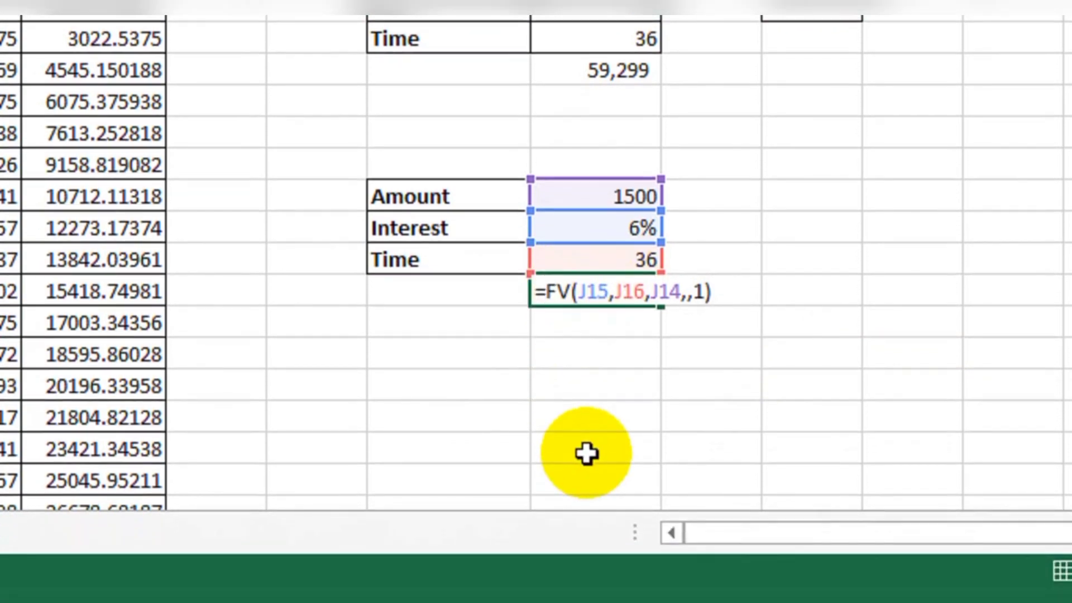
pyautogui.write('-')
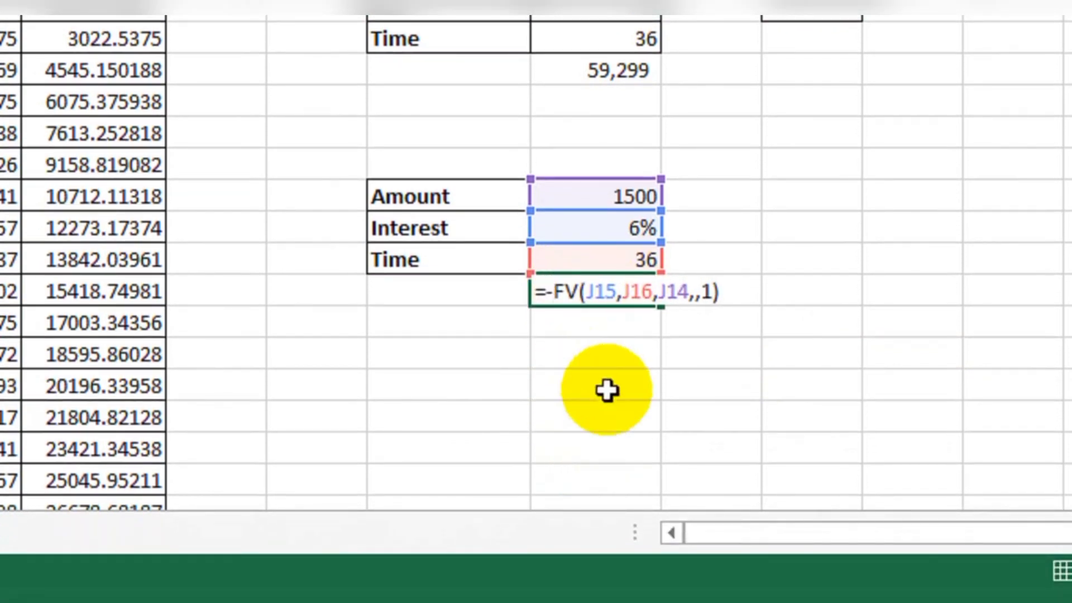
pyautogui.press('Return')
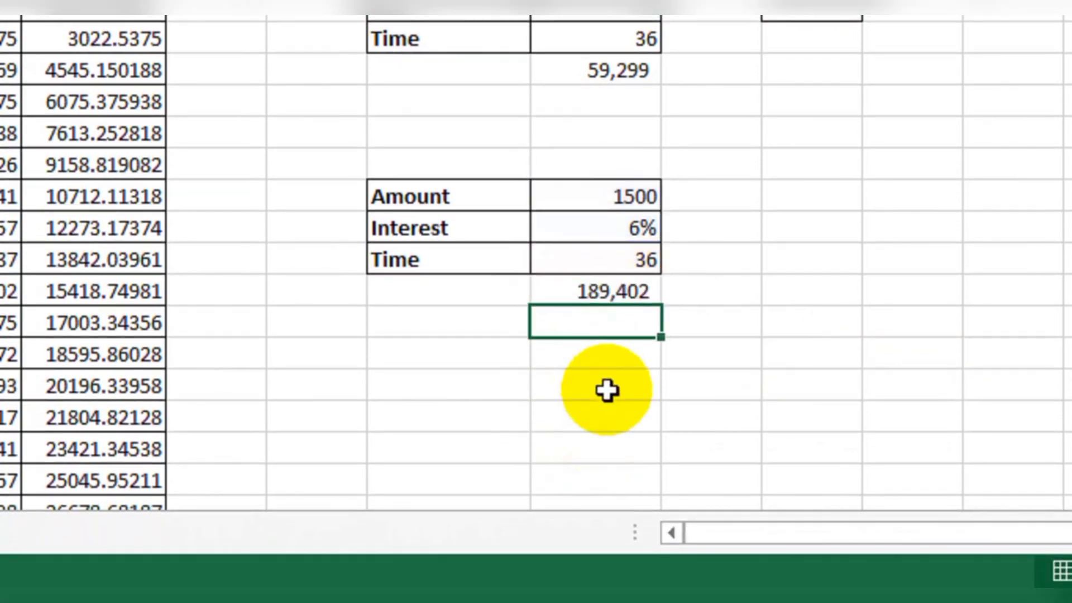
# Review the arguments of the J17 formula and set the second table's Time to 10
pyautogui.click(590, 287)
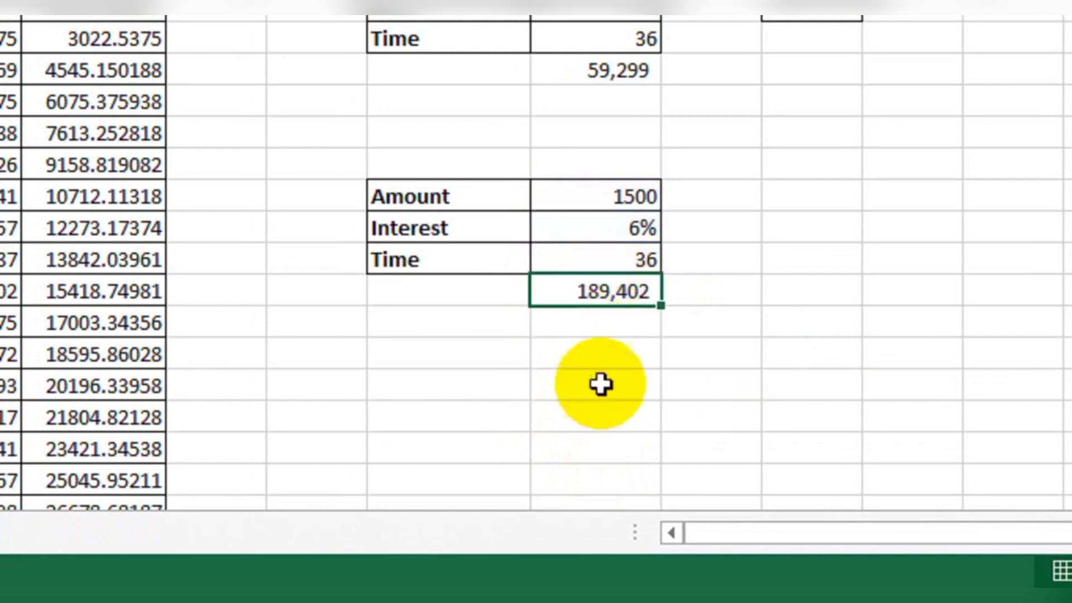
pyautogui.doubleClick(606, 288)
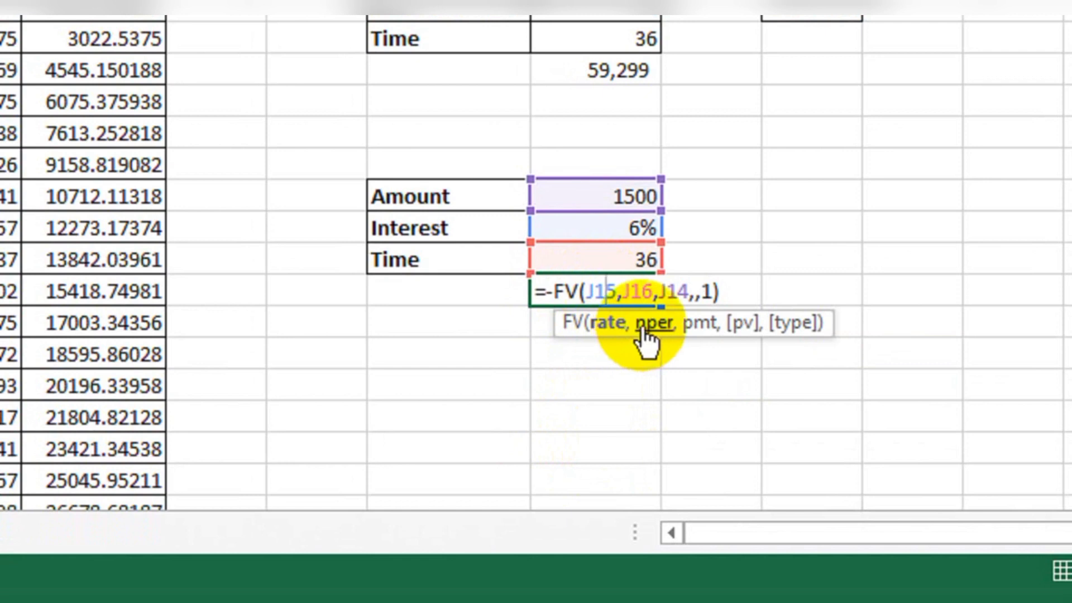
pyautogui.press('Return')
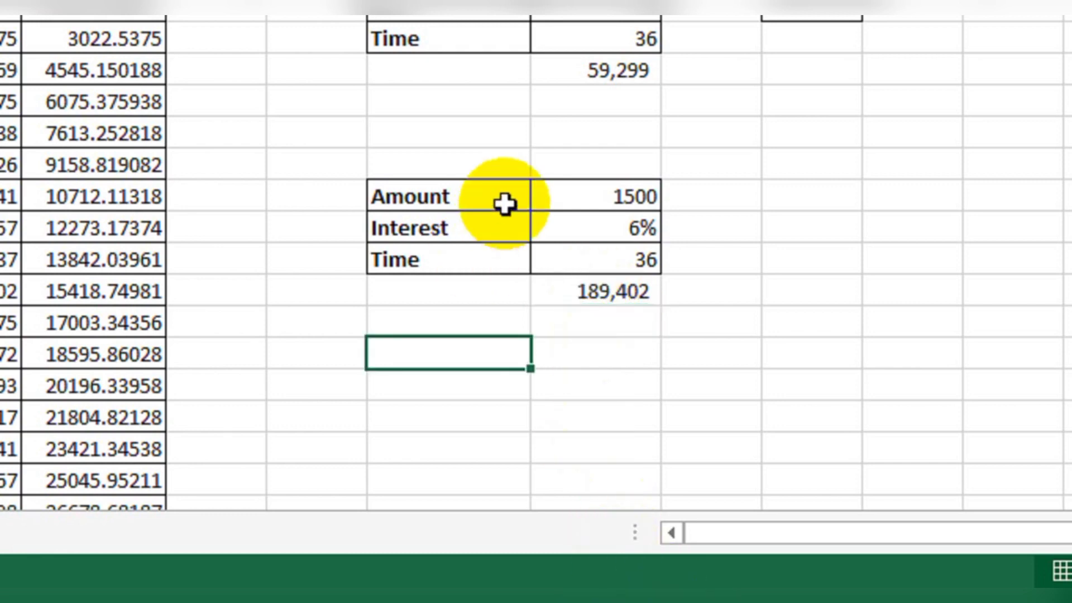
pyautogui.click(591, 204)
pyautogui.click(591, 260)
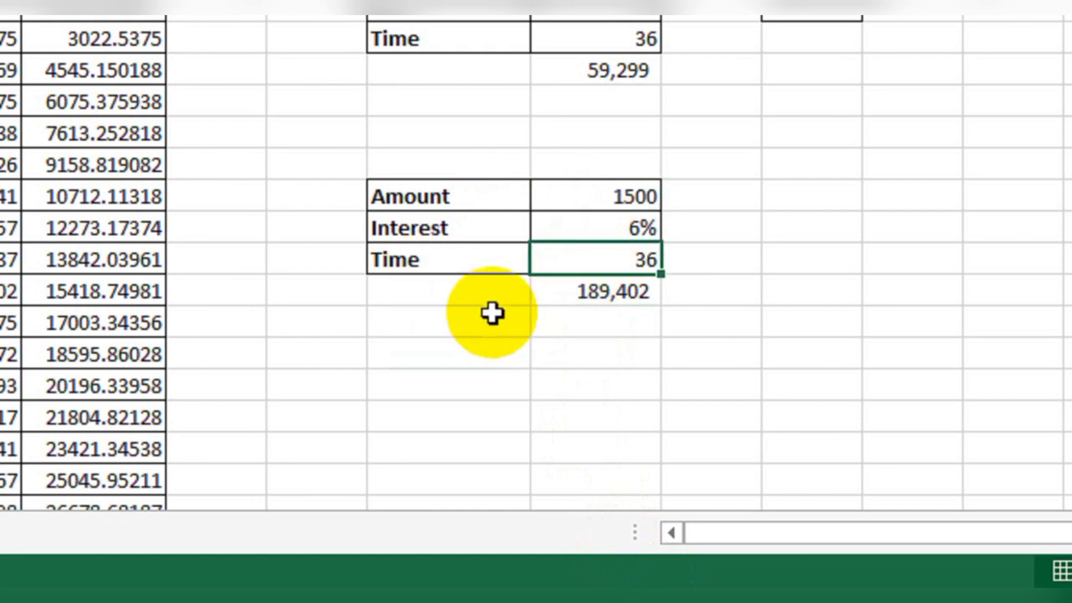
pyautogui.write('10')
pyautogui.press('Return')
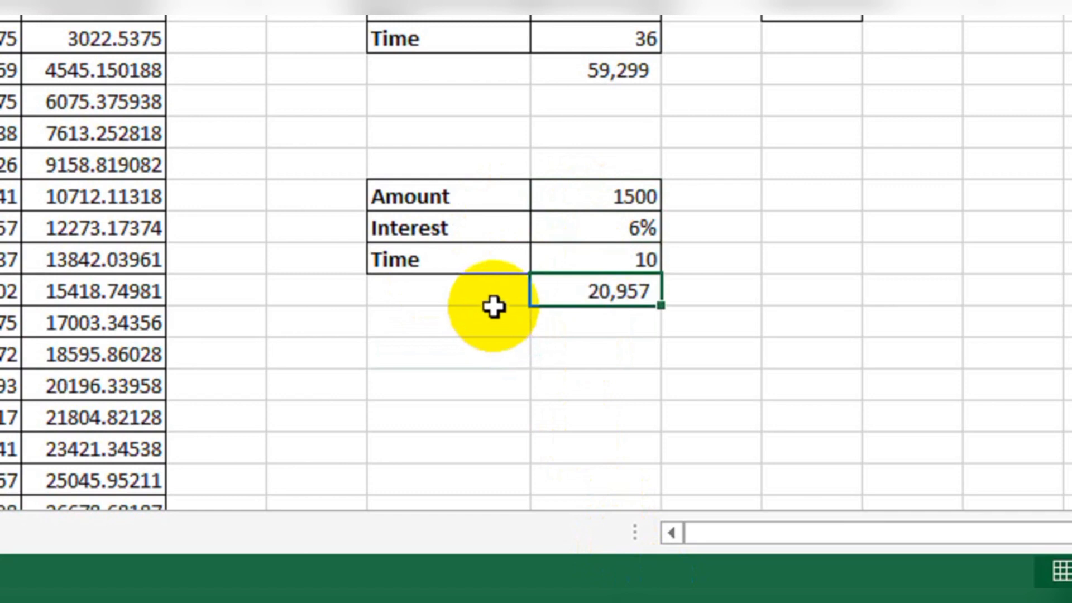
# Recheck the second table's FV formula and result, and set its Amount to 5000
pyautogui.click(573, 197)
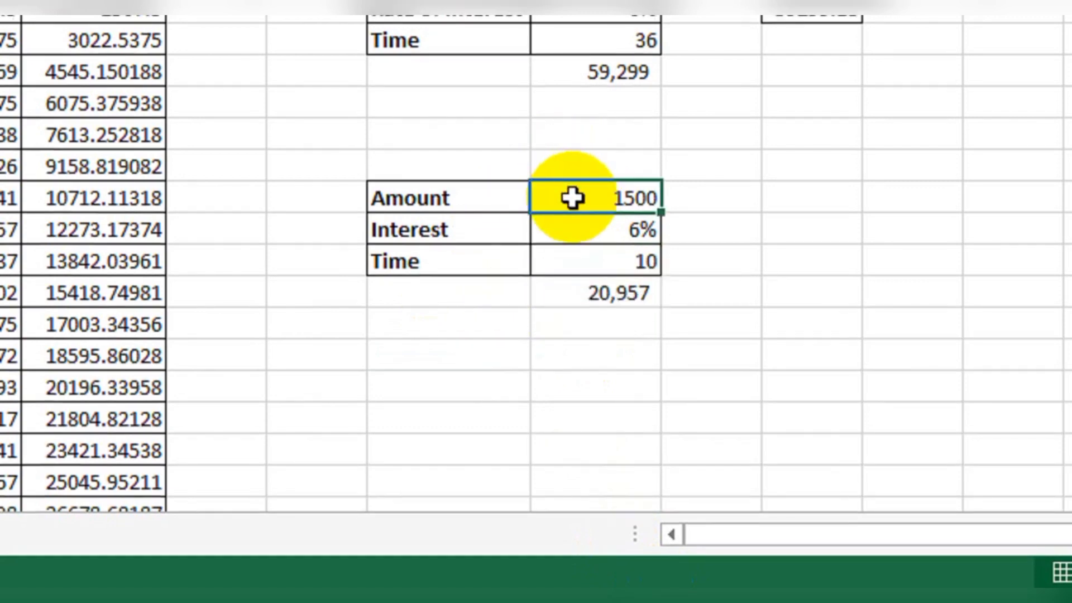
pyautogui.doubleClick(581, 306)
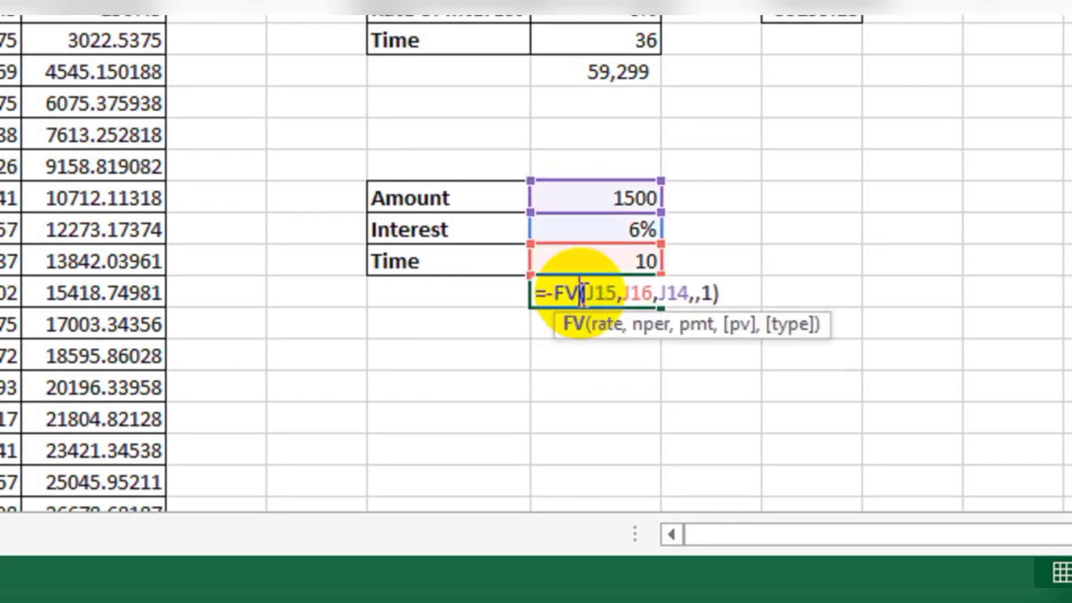
pyautogui.press('Return')
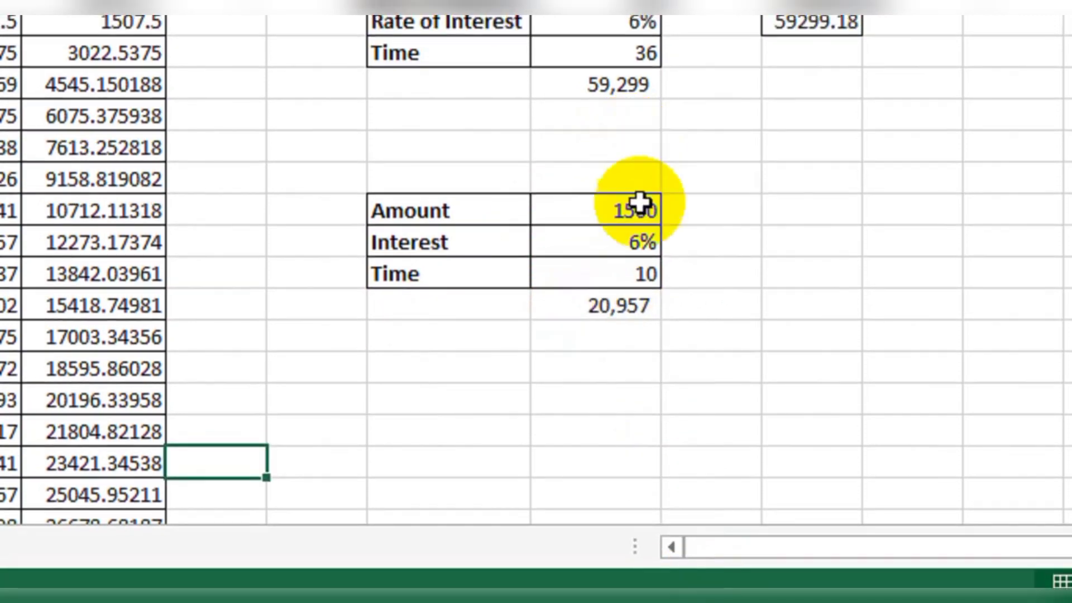
pyautogui.click(631, 195)
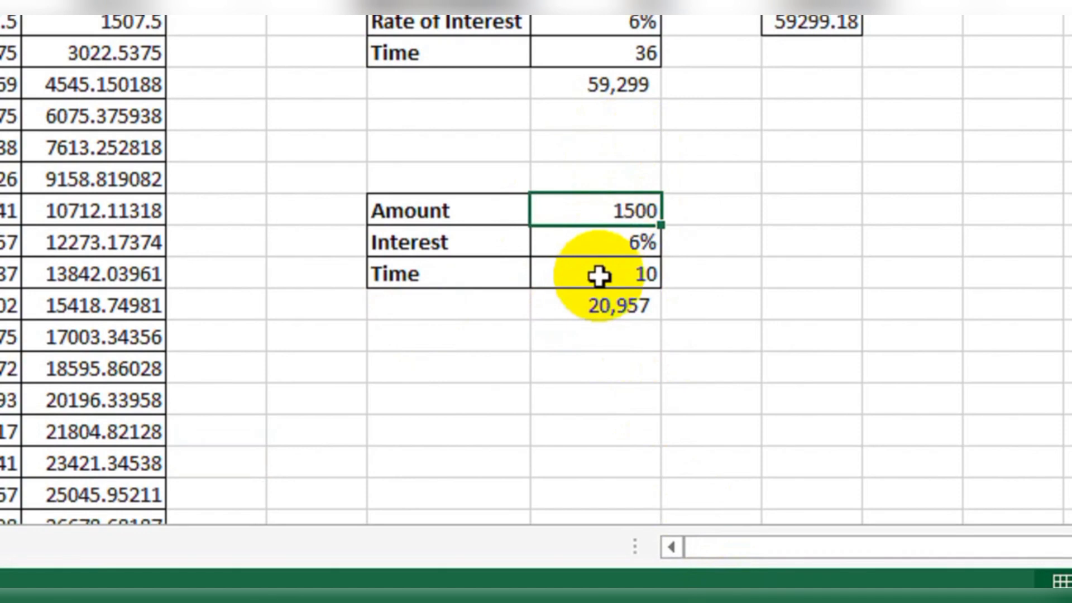
pyautogui.click(596, 307)
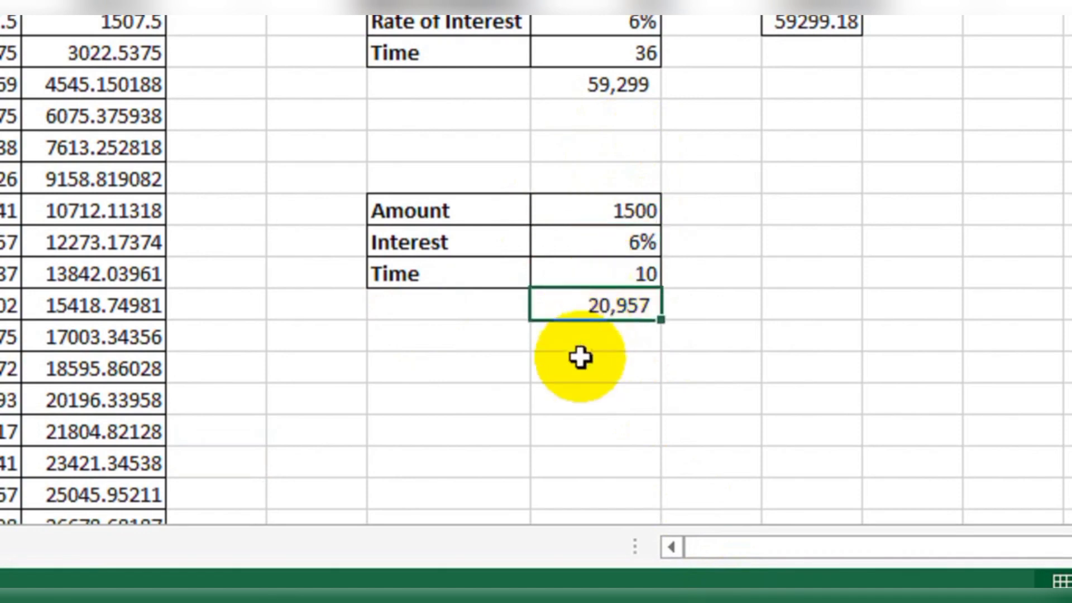
pyautogui.click(576, 204)
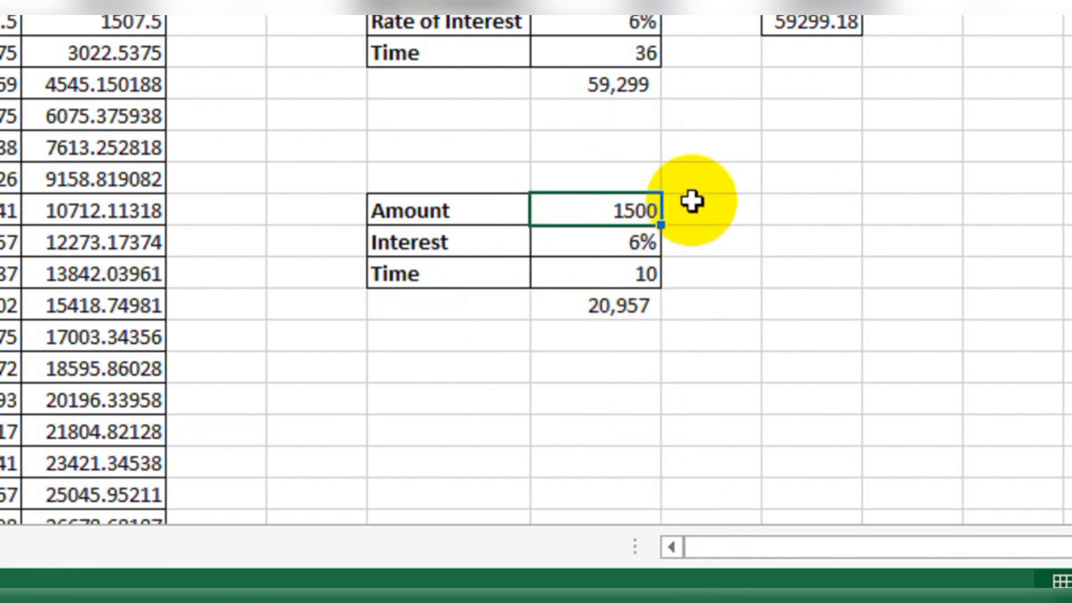
pyautogui.write('5')
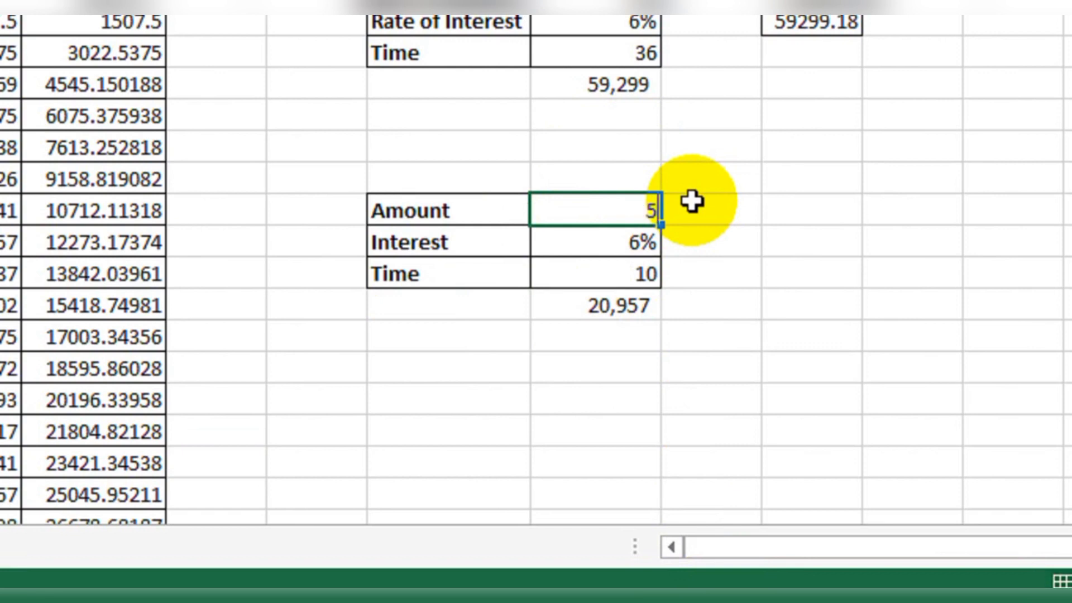
pyautogui.write('000')
pyautogui.press('Return')
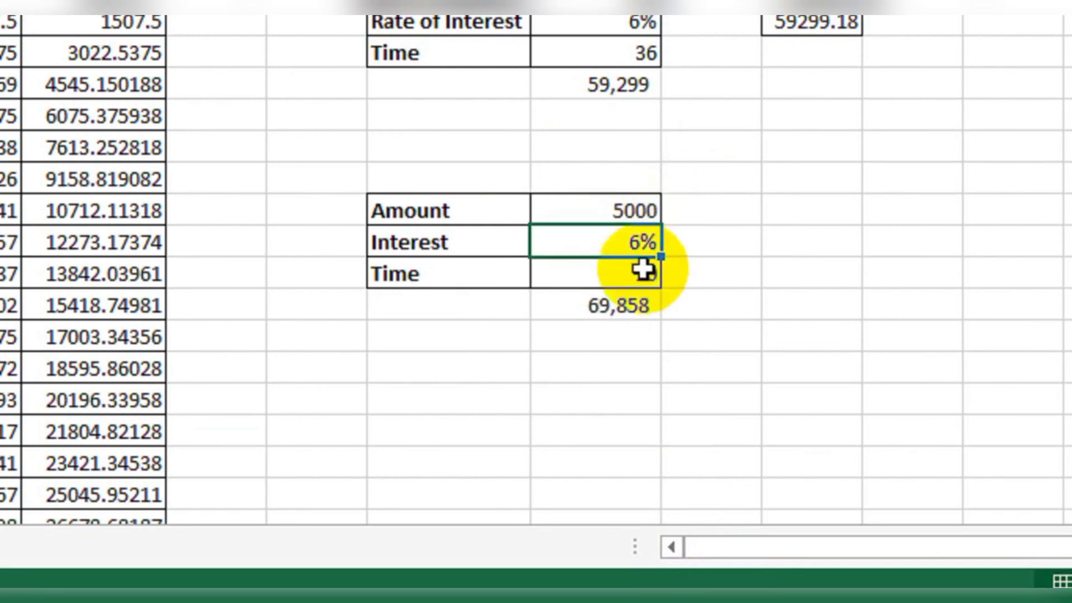
# Review the second table's Amount, Time and Interest values against the FV result in J17
pyautogui.click(611, 305)
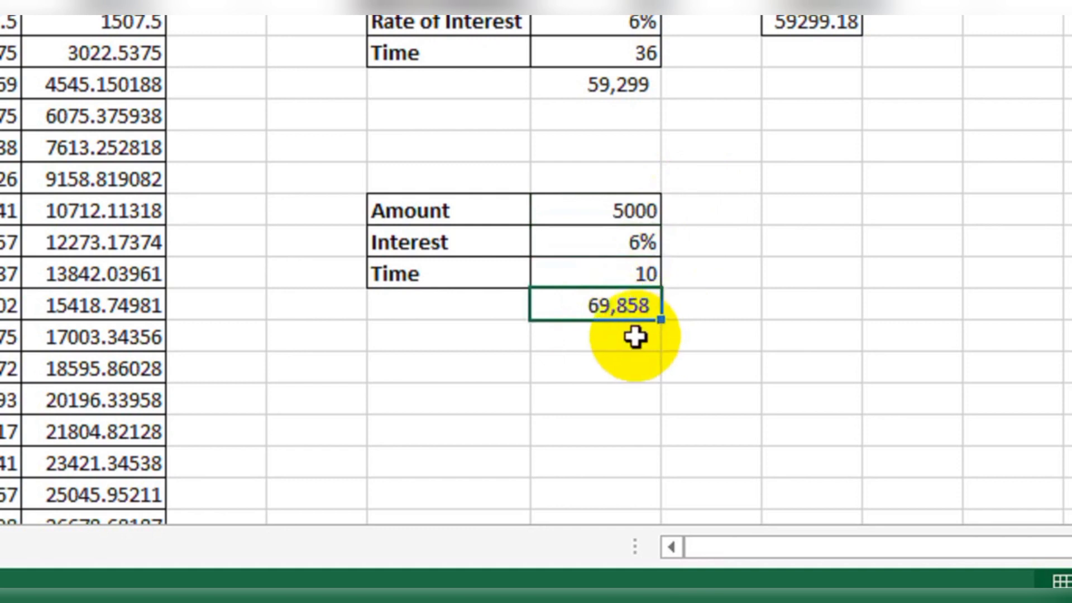
pyautogui.press('Up')
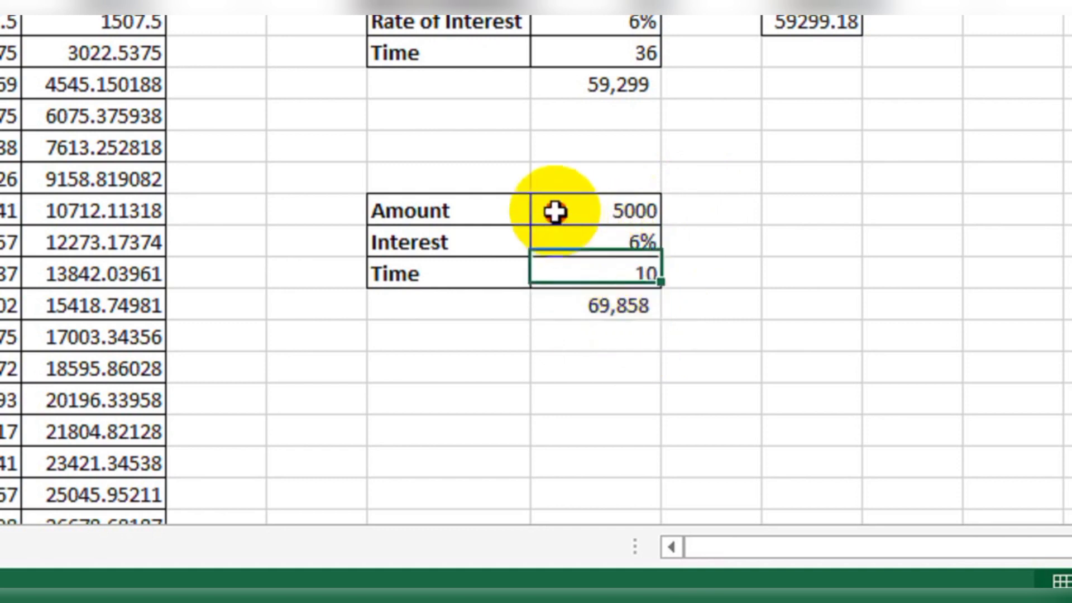
pyautogui.click(555, 213)
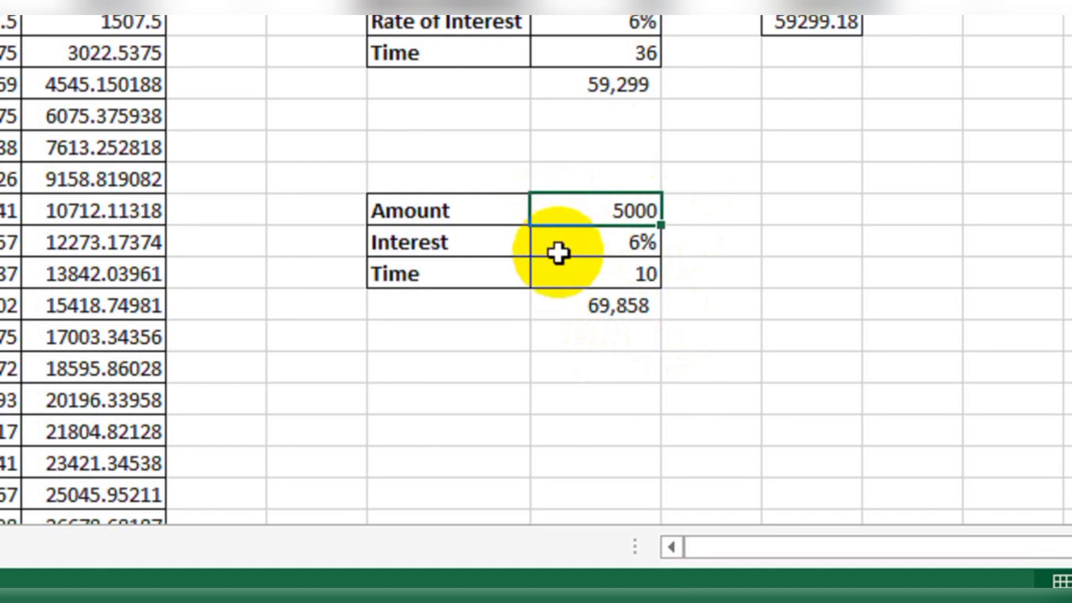
pyautogui.click(555, 273)
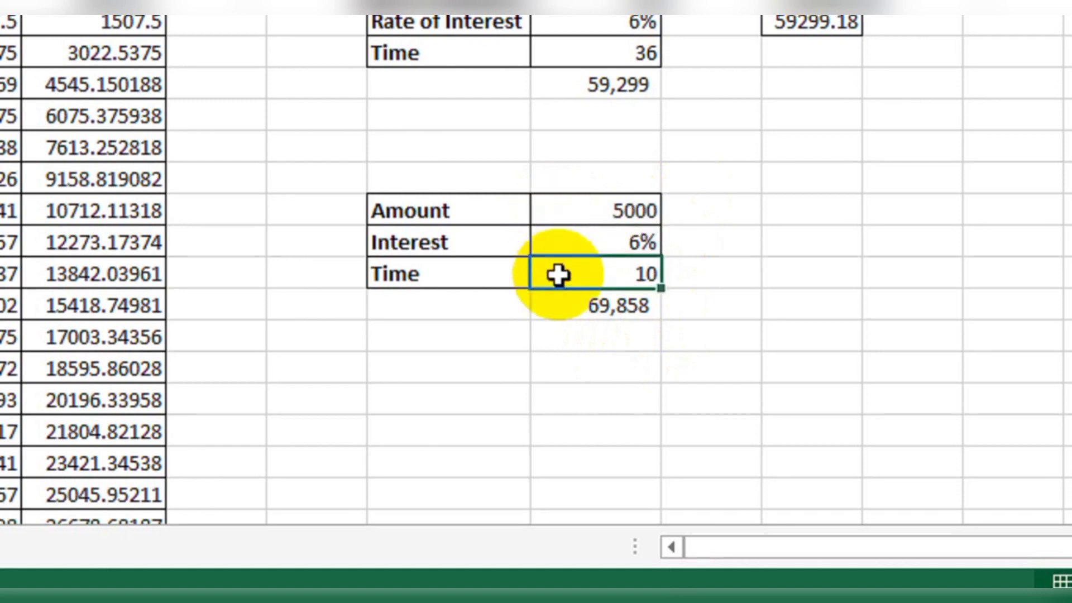
pyautogui.click(569, 242)
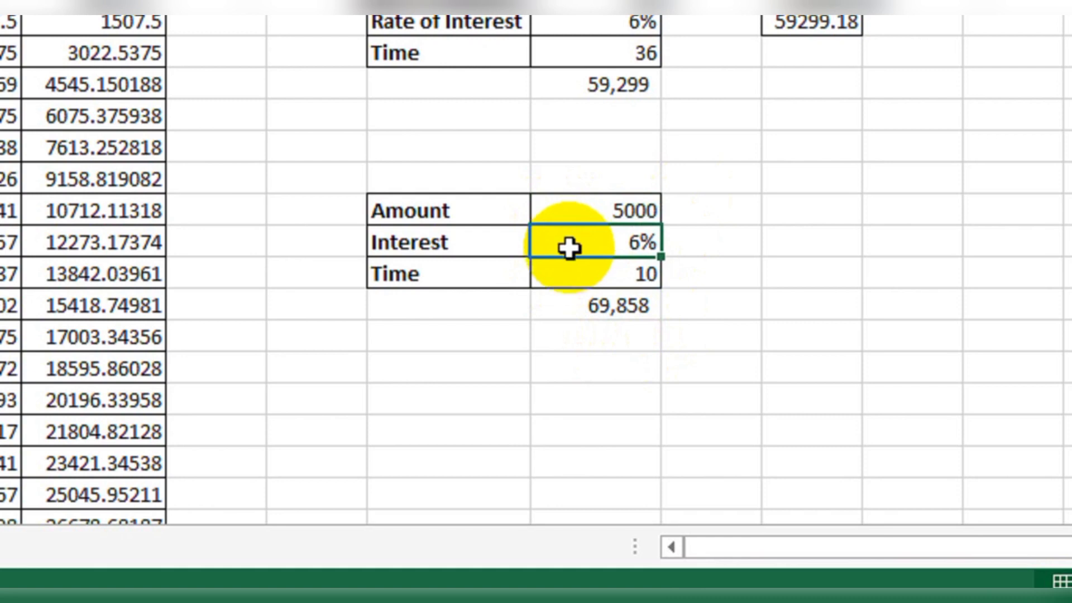
pyautogui.click(582, 311)
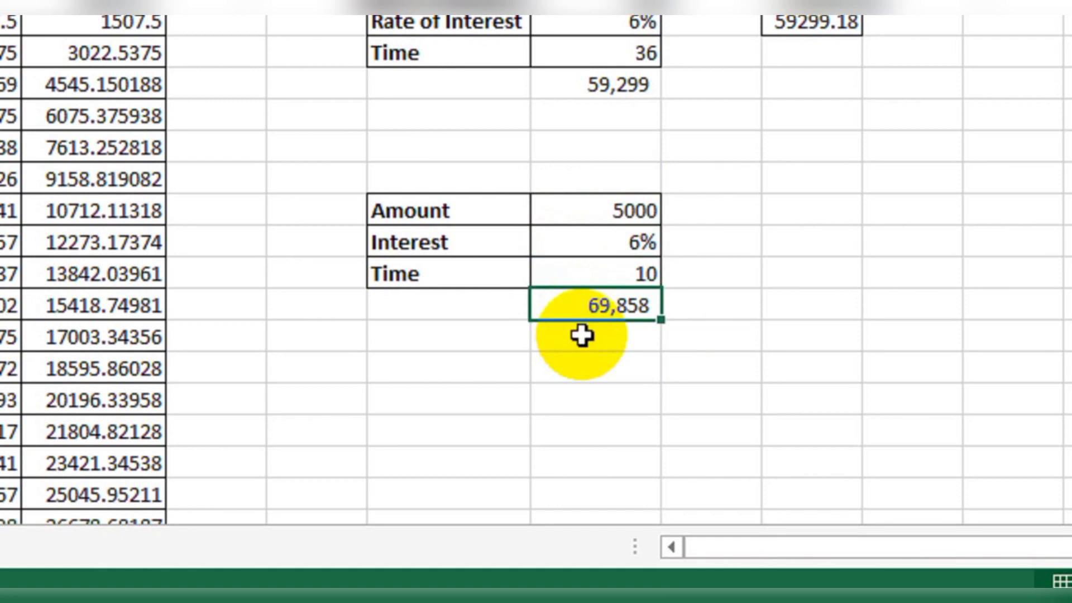
# Calculate the number of months in ten years with the formula =10*12 in L15, beside the second table
pyautogui.click(783, 244)
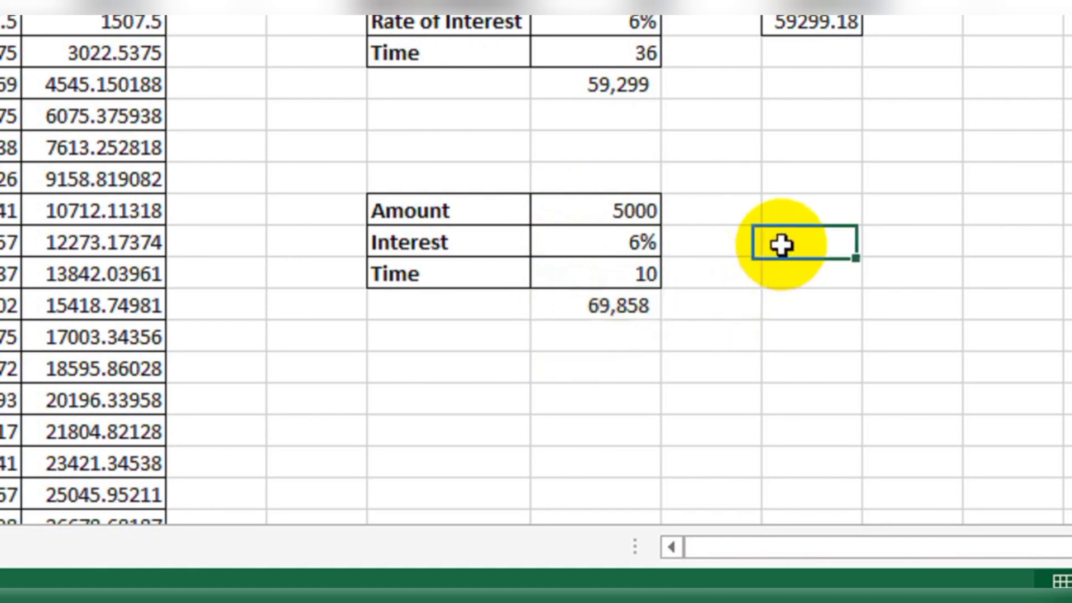
pyautogui.write('=')
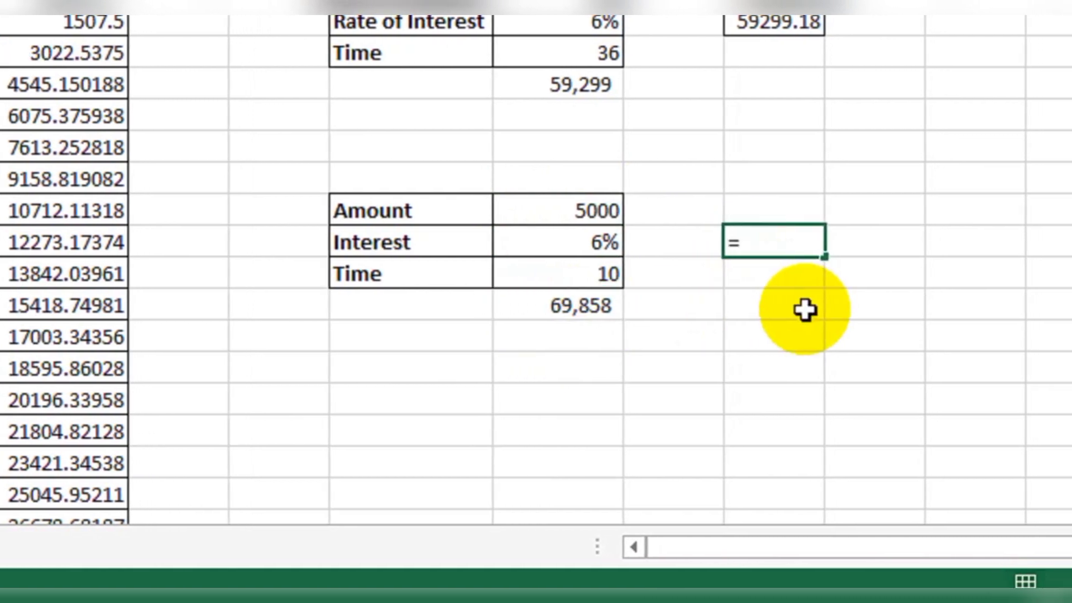
pyautogui.write('10*12')
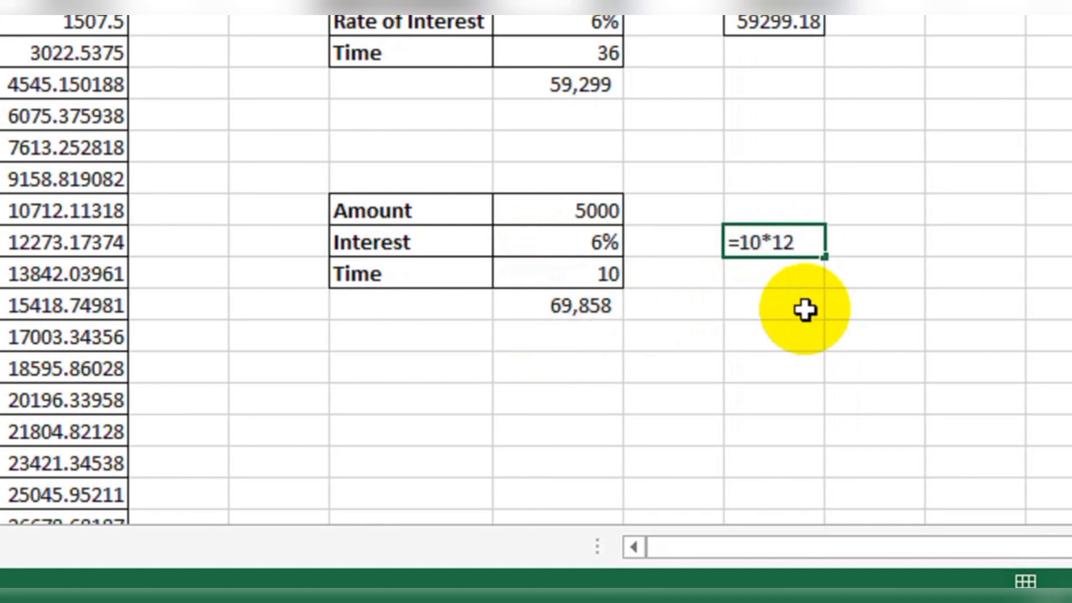
pyautogui.press('Return')
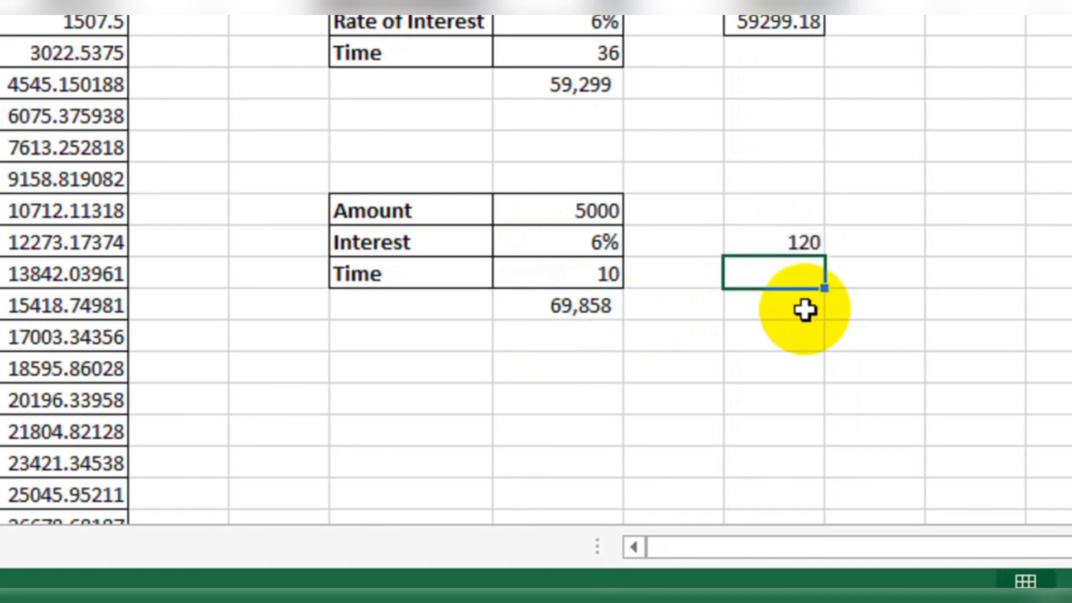
# Multiply the number of months in L15 by 5000 with the formula =L15*5000 in L17
pyautogui.click(734, 308)
pyautogui.write('=')
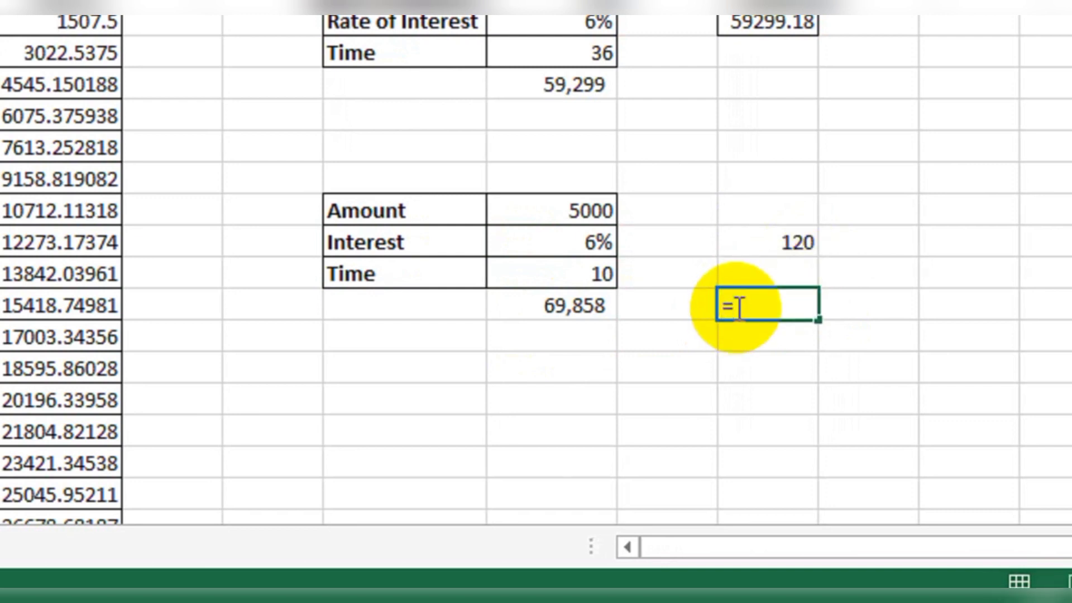
pyautogui.click(781, 257)
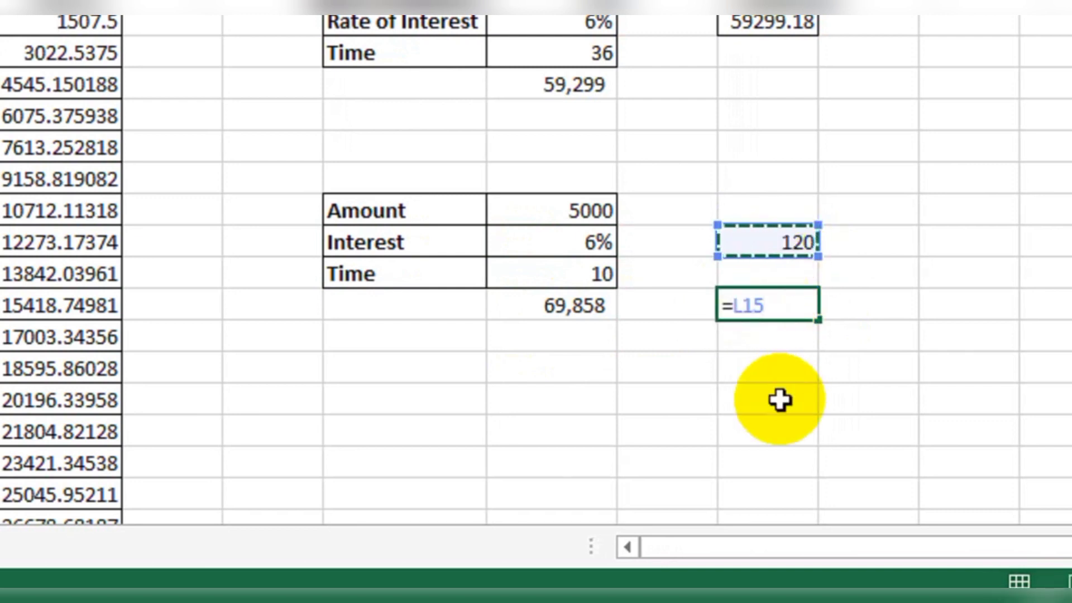
pyautogui.write('*')
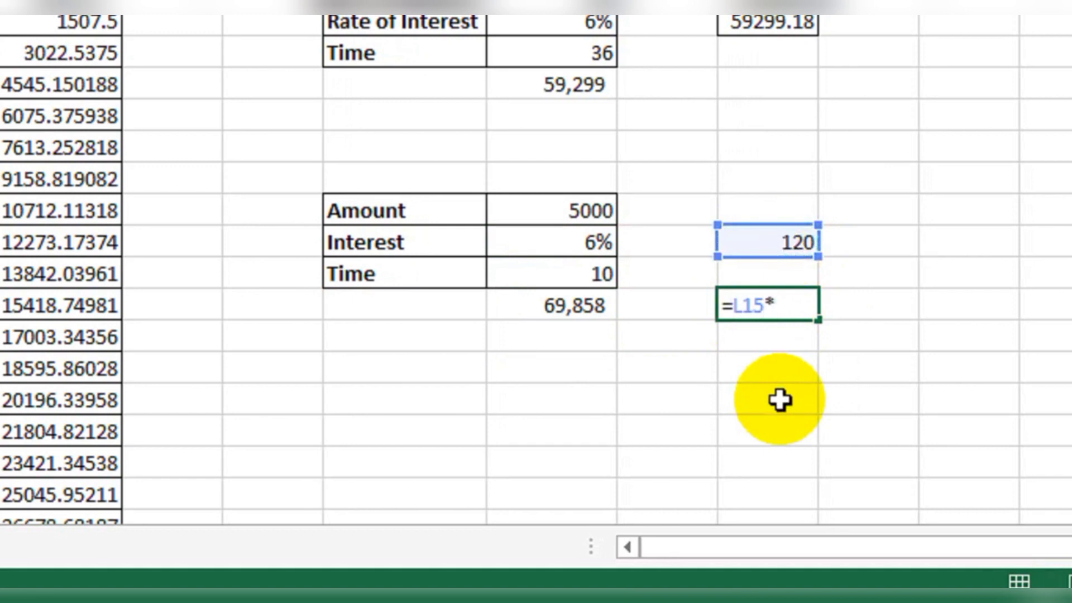
pyautogui.write('5000')
pyautogui.press('Return')
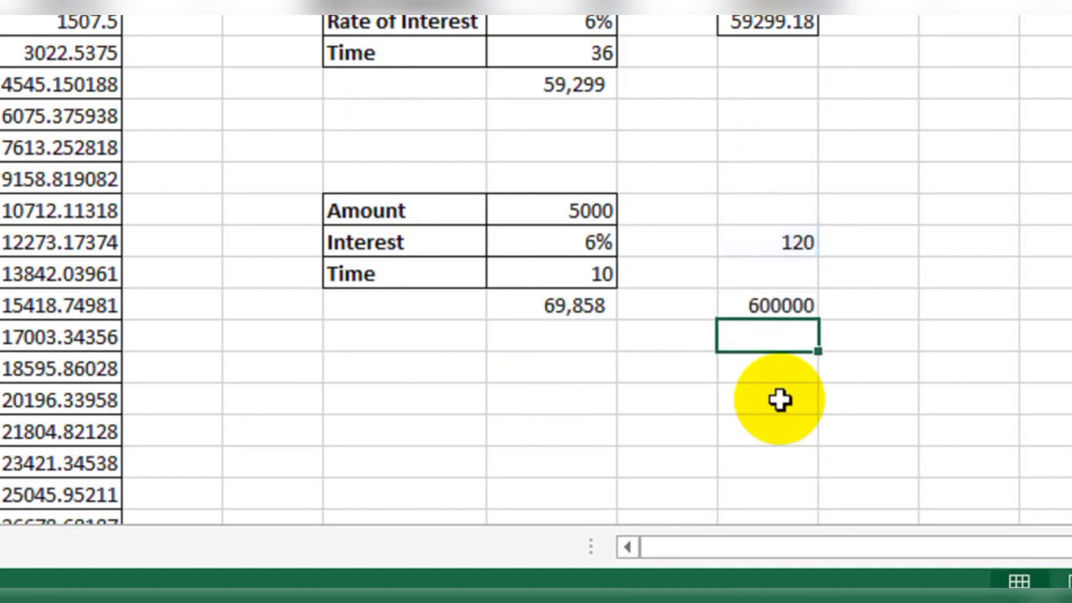
# Compare the side calculations in L15:L17 with the second table's Time, Interest and FV result
pyautogui.moveTo(788, 306); pyautogui.dragTo(804, 232)
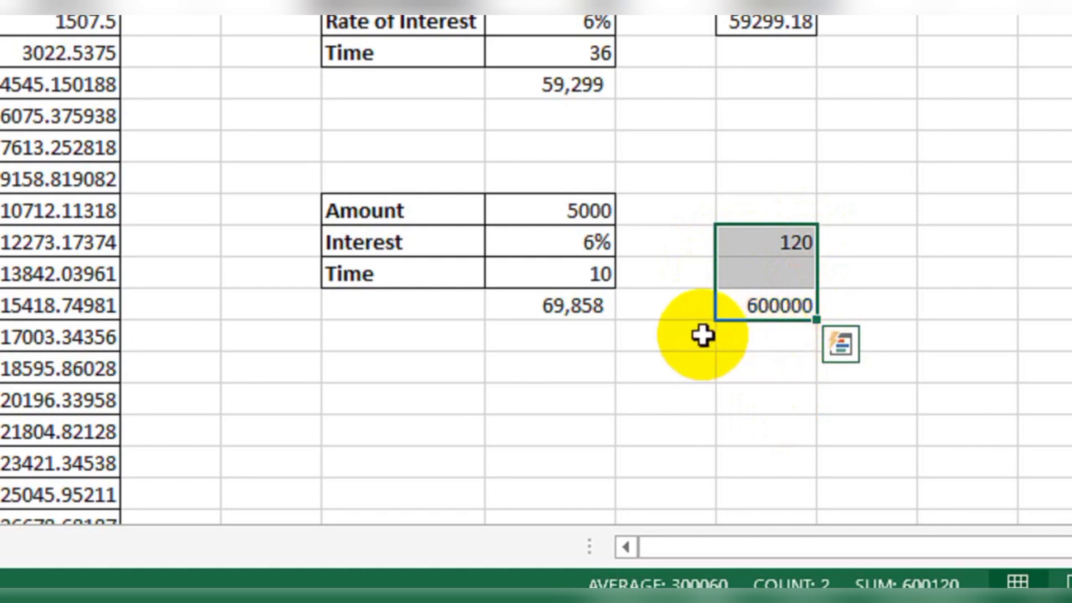
pyautogui.click(740, 338)
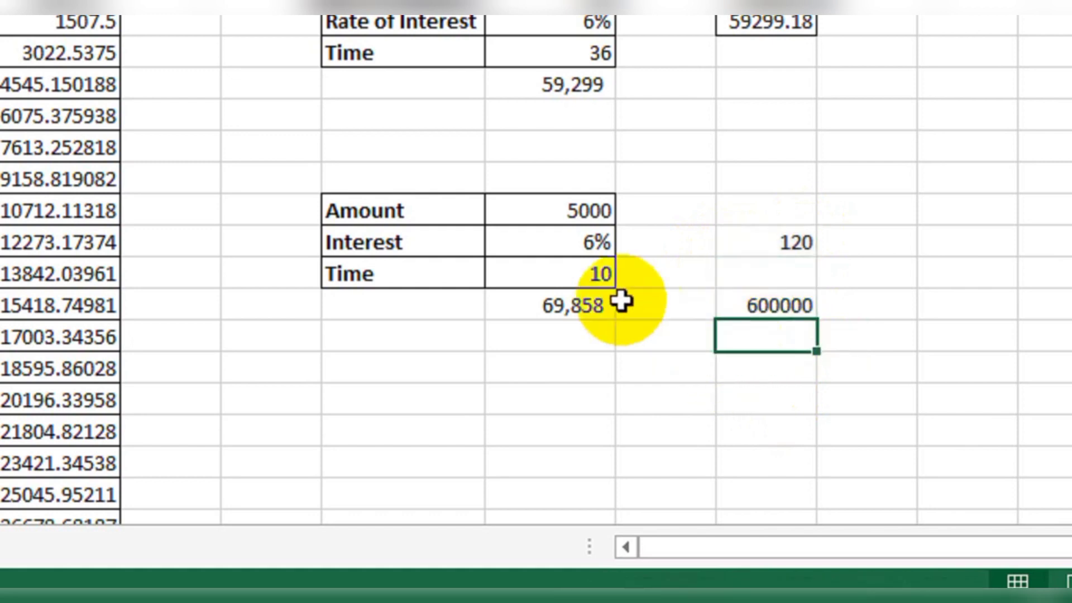
pyautogui.click(577, 282)
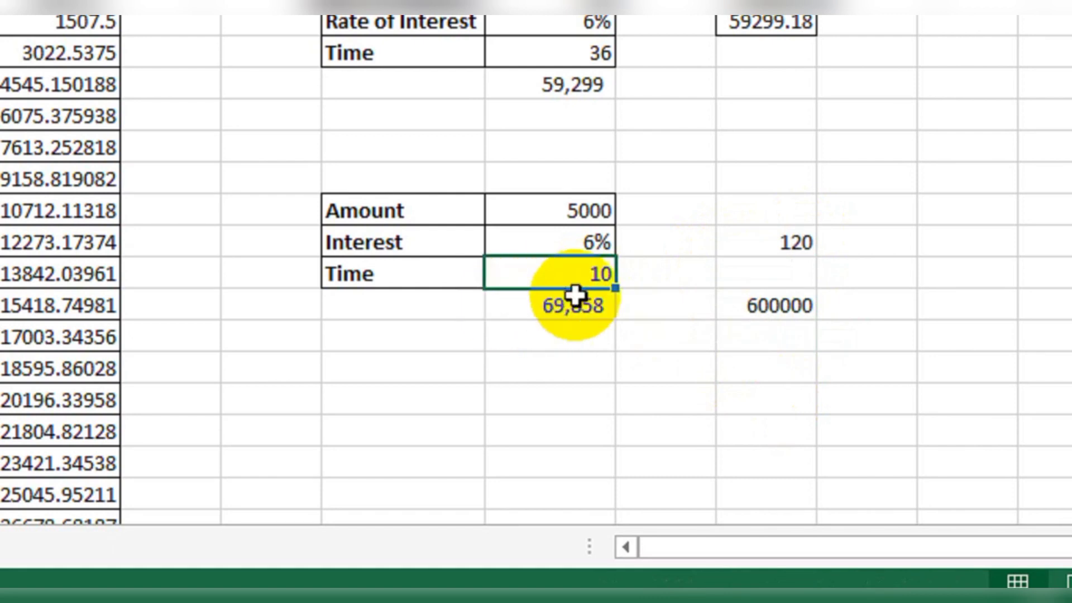
pyautogui.click(548, 247)
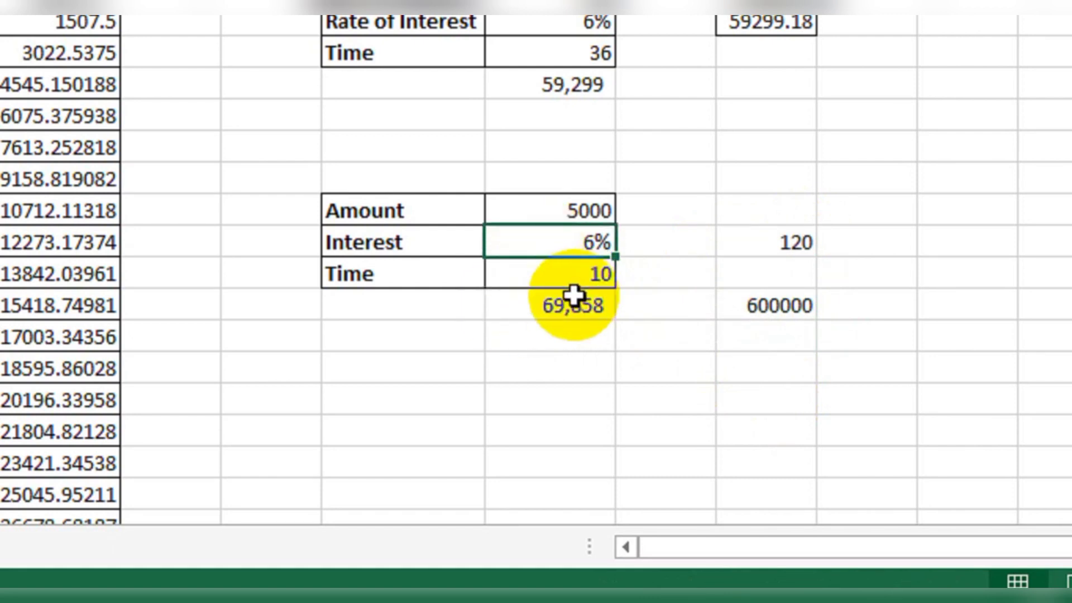
pyautogui.click(545, 313)
# Clear the side calculations in the range L14:M19 beside the second table
pyautogui.moveTo(751, 210); pyautogui.dragTo(836, 359)
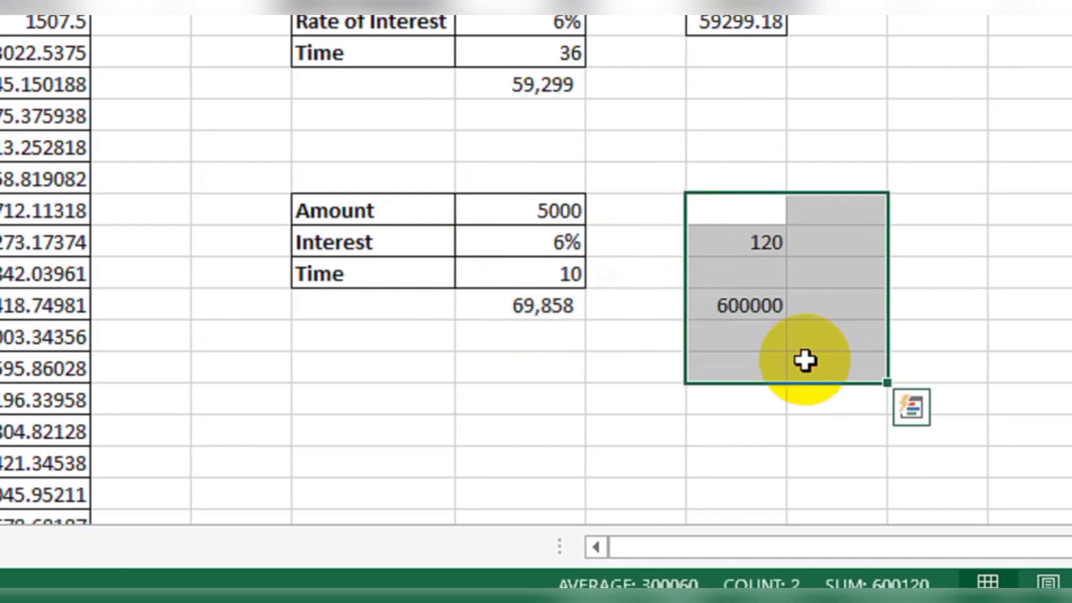
pyautogui.press('Delete')
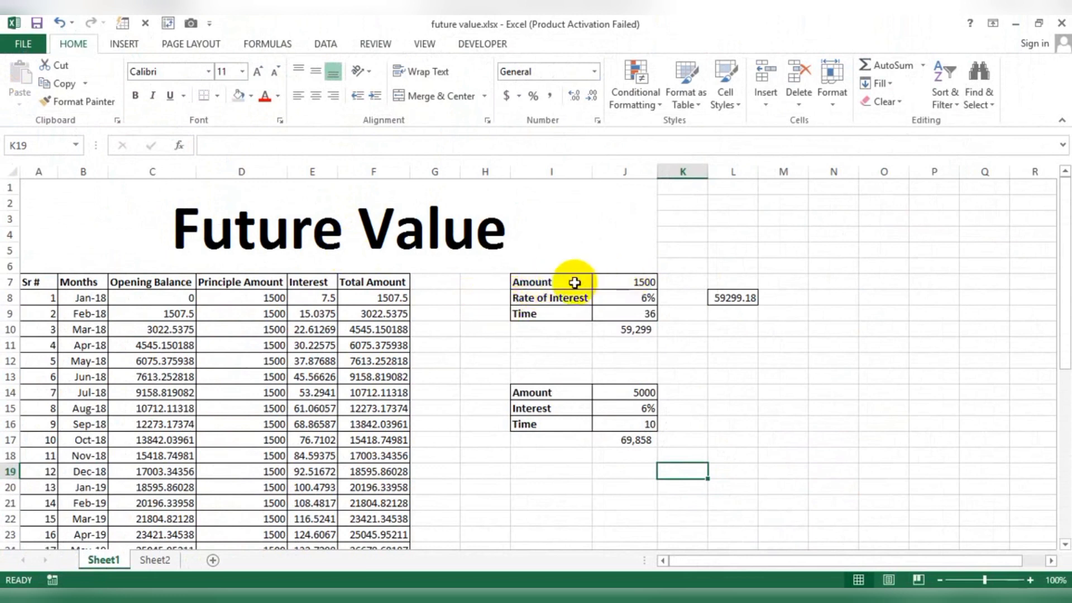
pyautogui.moveTo(575, 282); pyautogui.dragTo(641, 280)
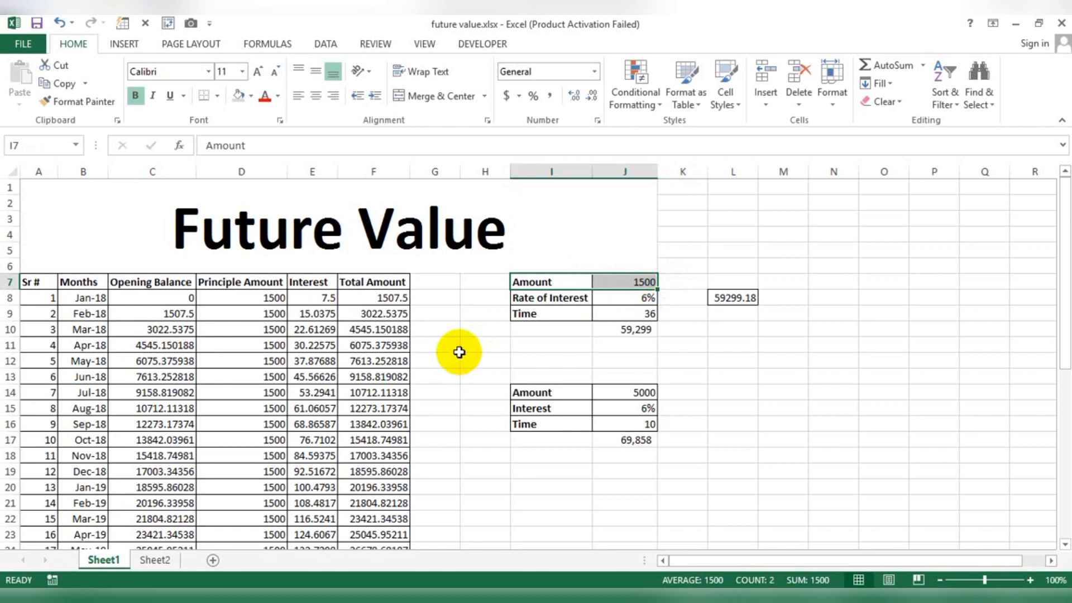
pyautogui.click(459, 353)
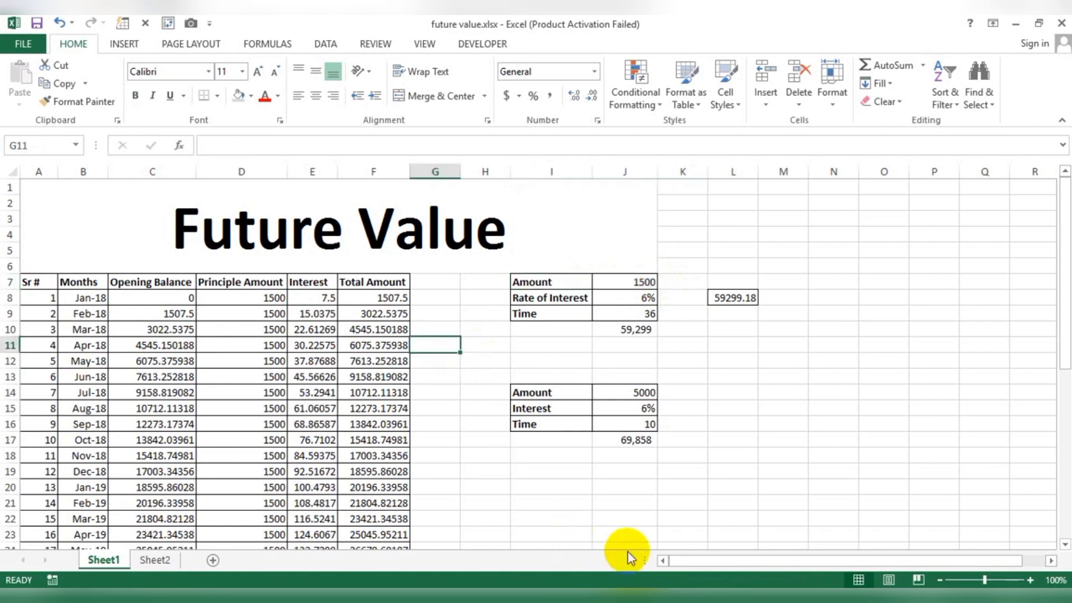